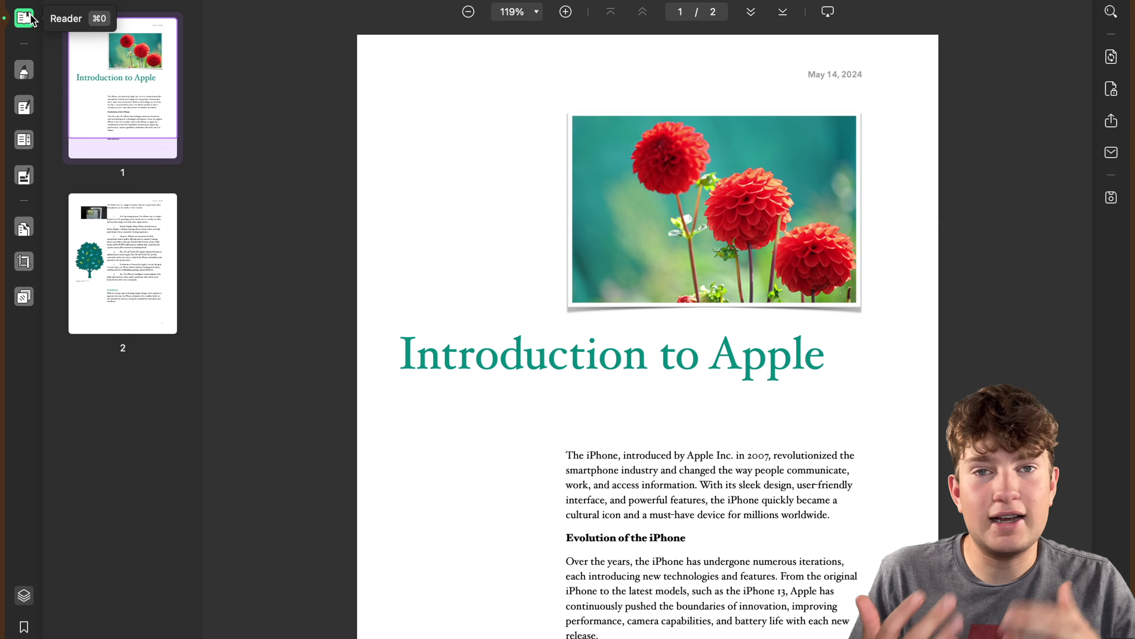
# Switch to reading view, zoom out twice and back in, then return to the top of page 1.
pyautogui.click(35, 18)
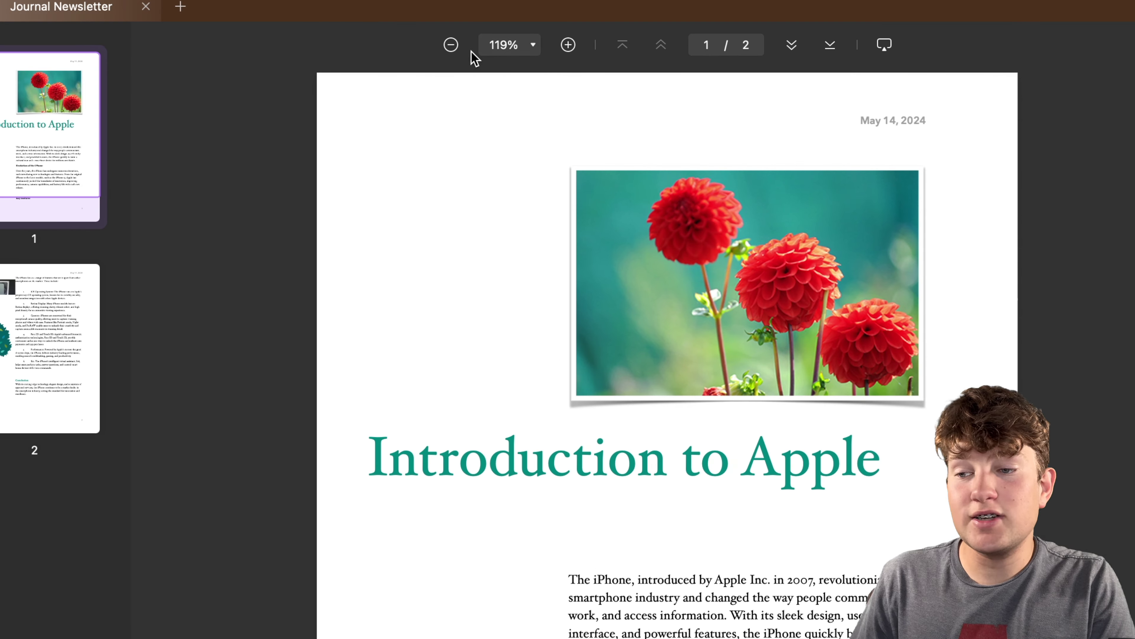
pyautogui.click(451, 45)
pyautogui.click(451, 45)
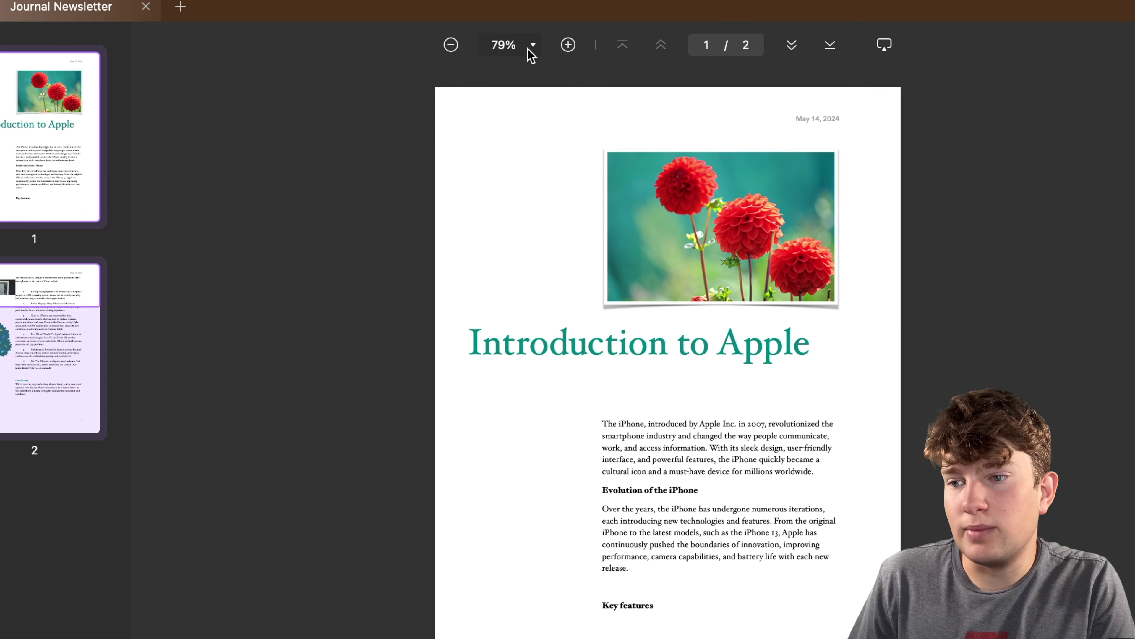
pyautogui.click(569, 45)
pyautogui.click(568, 44)
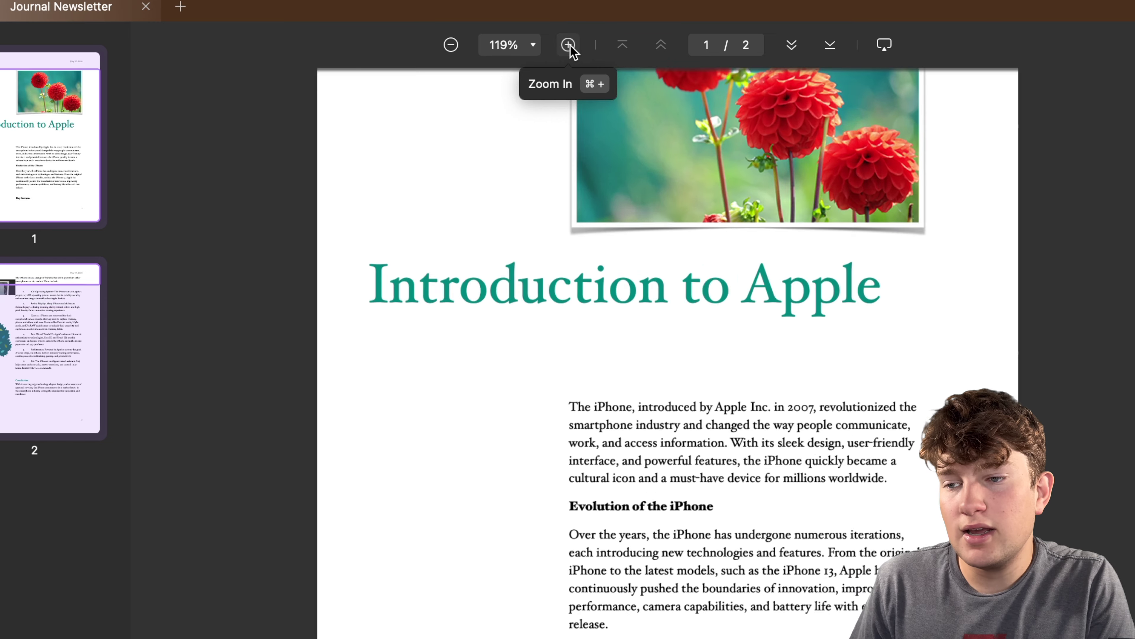
pyautogui.press('super+0')
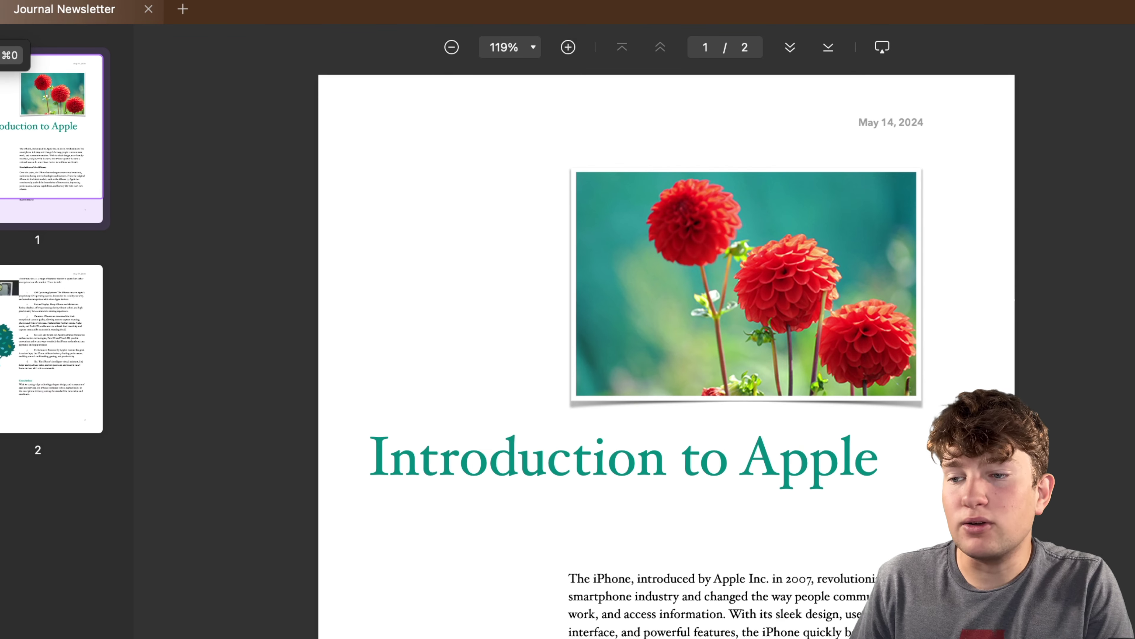
pyautogui.scroll(-4, 567, 135)
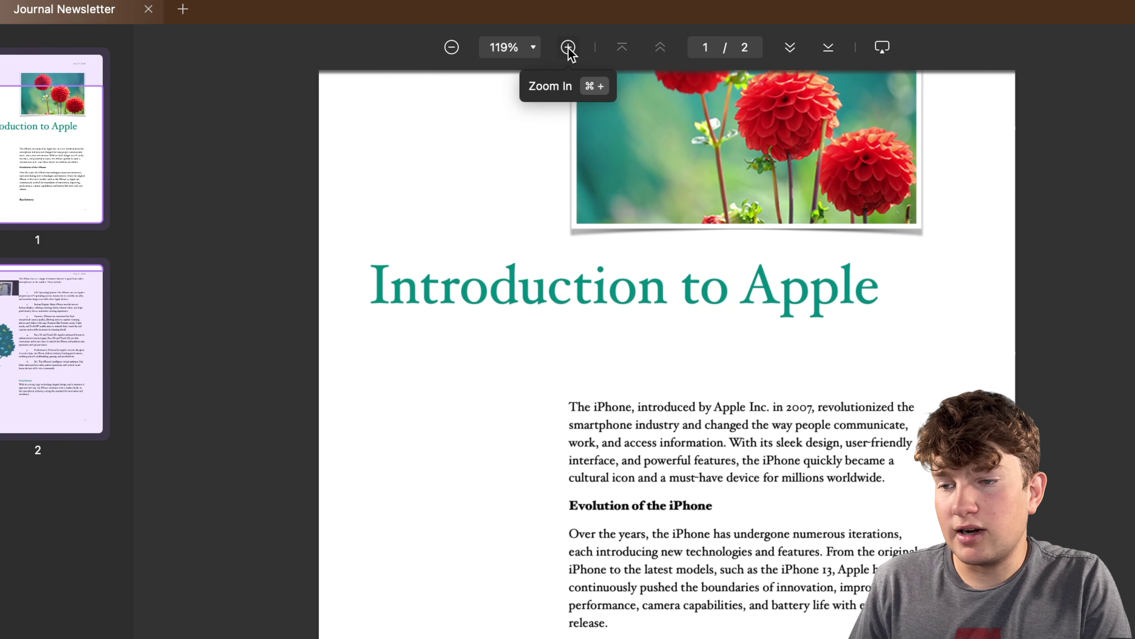
# Set the zoom to 150%, then 100%, and settle near 101% at the top of page 1.
pyautogui.click(532, 47)
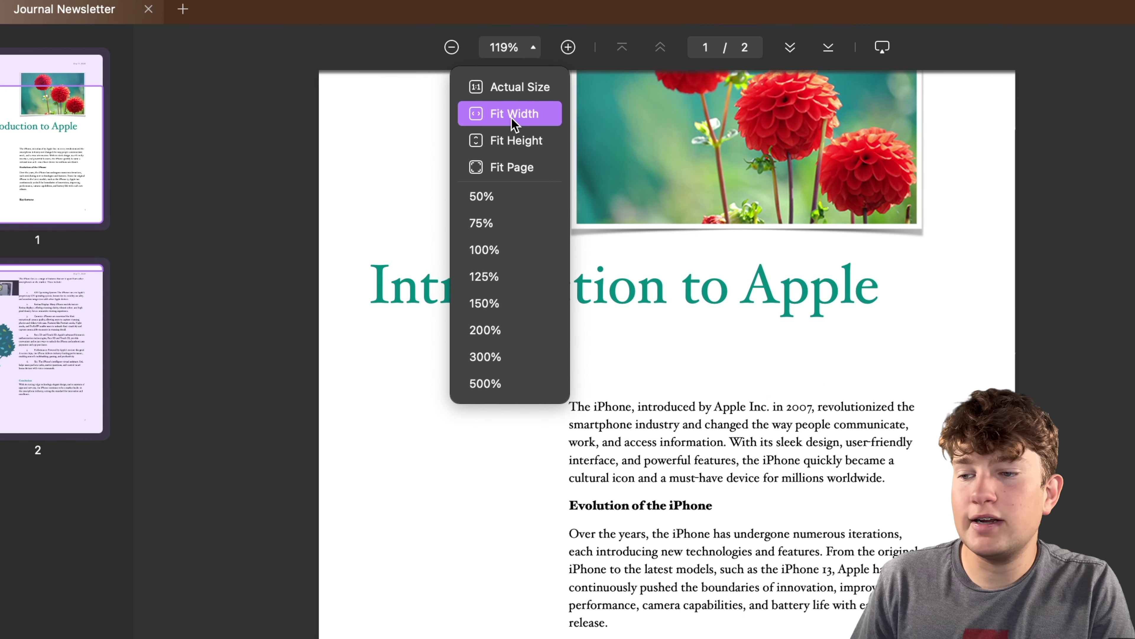
pyautogui.click(489, 302)
pyautogui.click(514, 56)
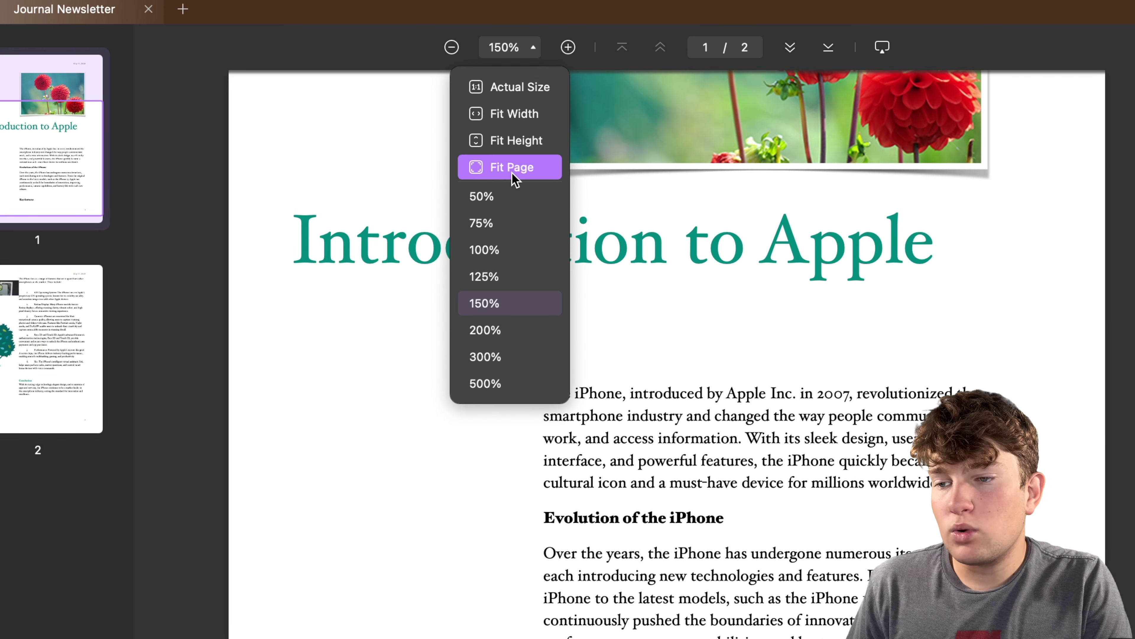
pyautogui.click(484, 250)
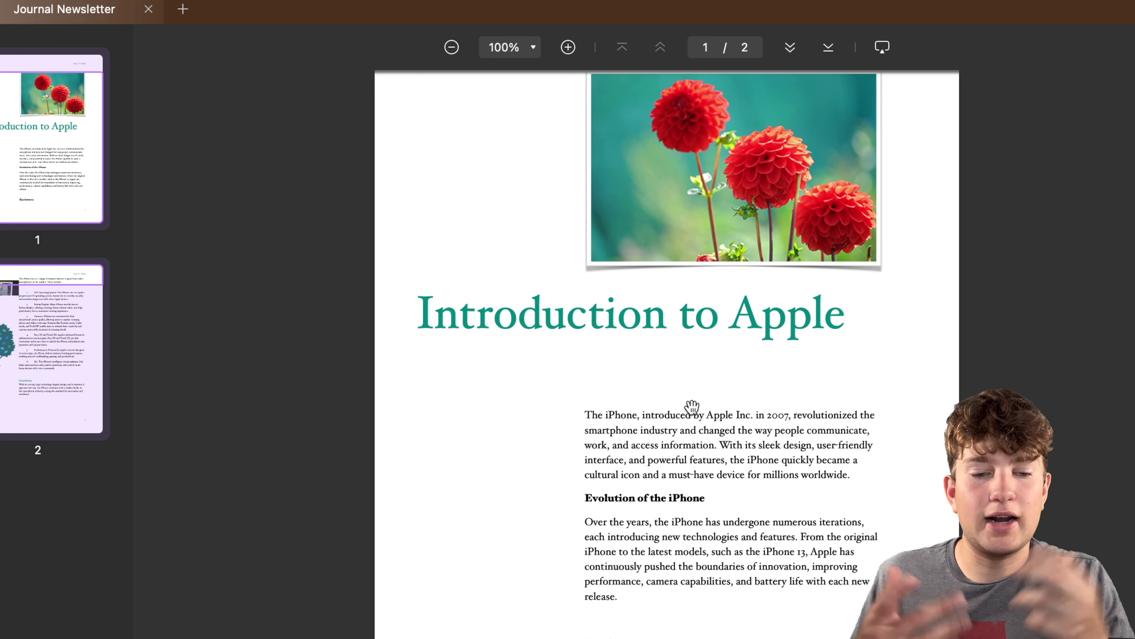
pyautogui.press('super+0')
pyautogui.scroll(-3, 663, 411)
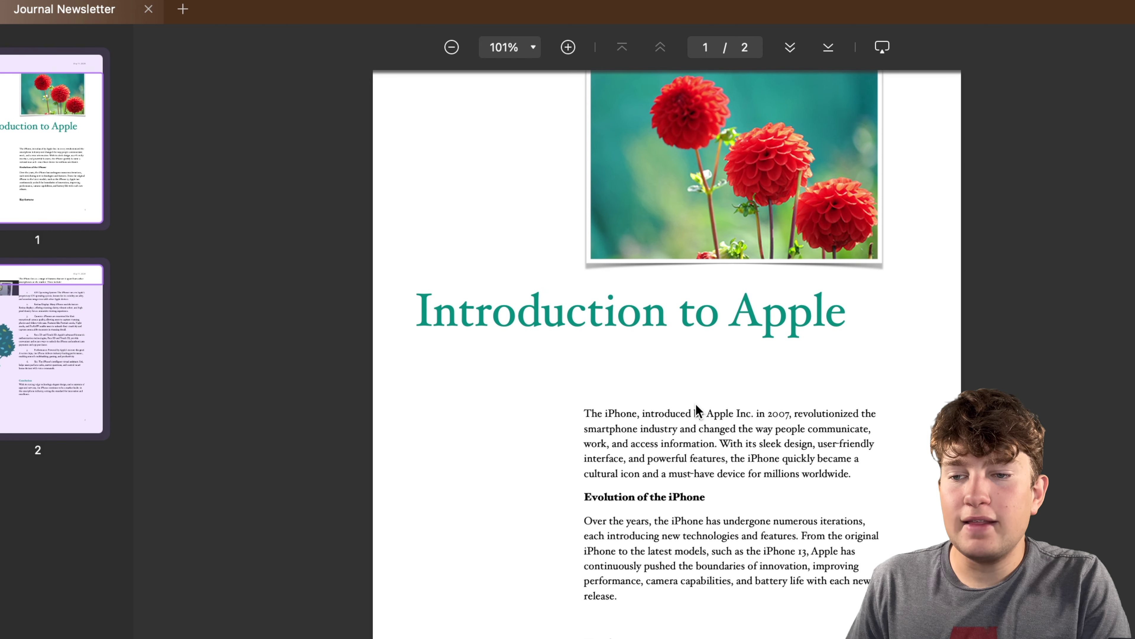
pyautogui.scroll(2, 677, 333)
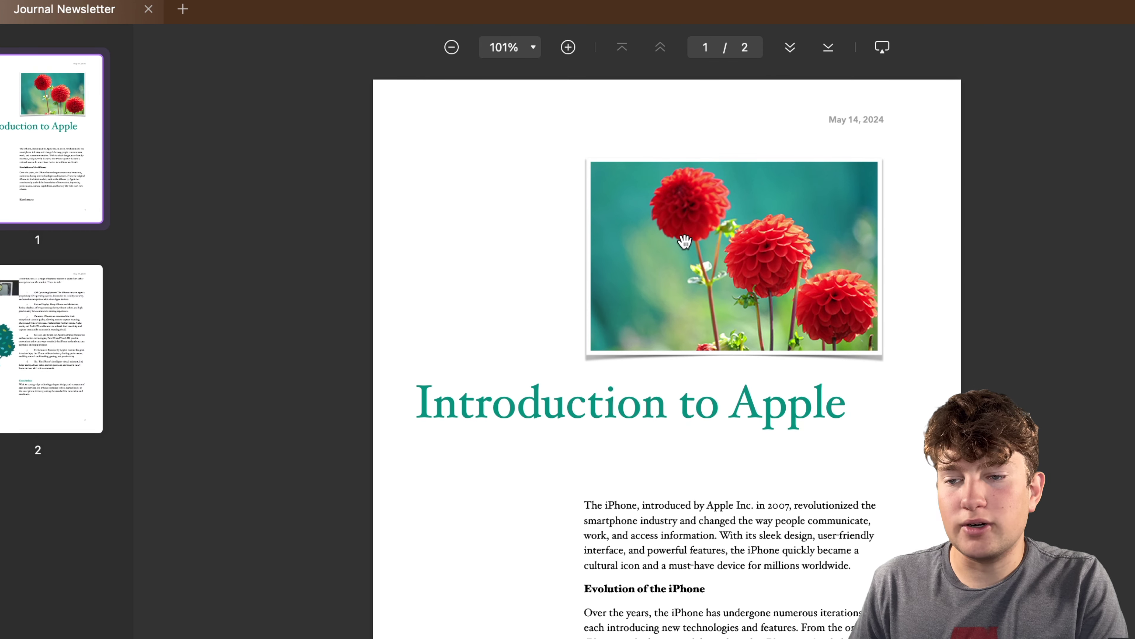
# Play the newsletter as a slide show in presenter view, jumping to slide 2 and back to slide 1.
pyautogui.click(883, 48)
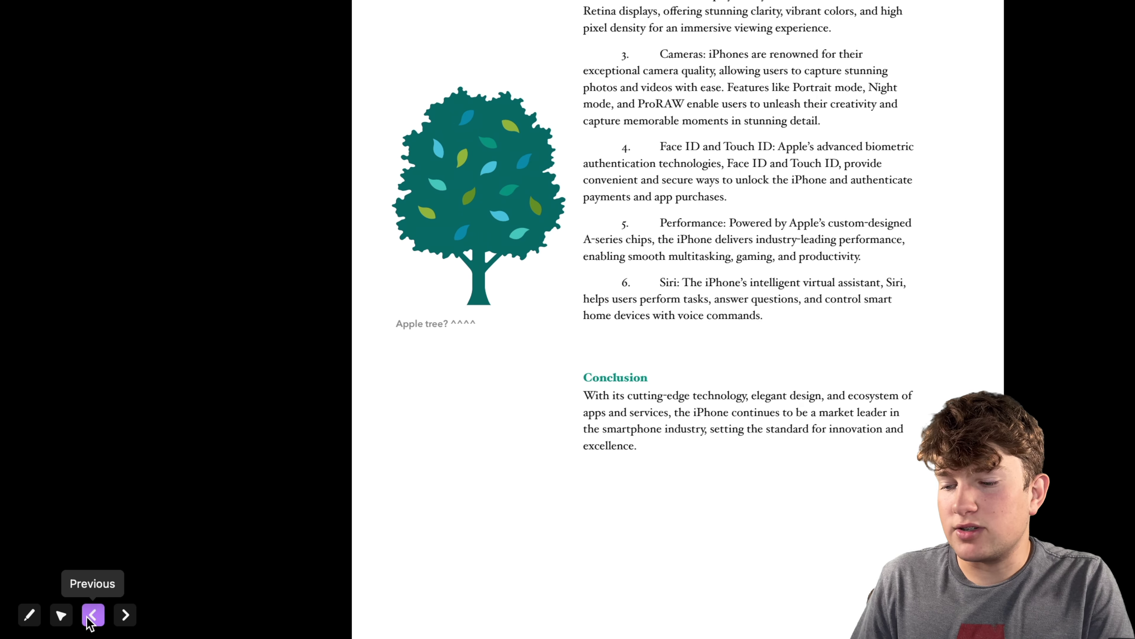
pyautogui.click(92, 617)
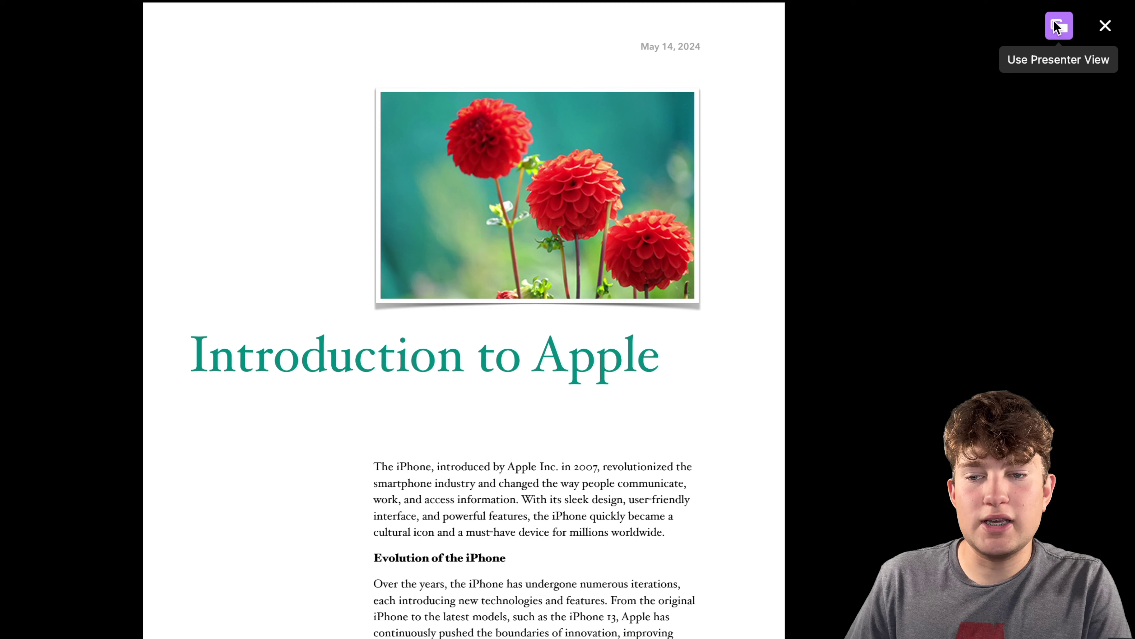
pyautogui.click(1056, 27)
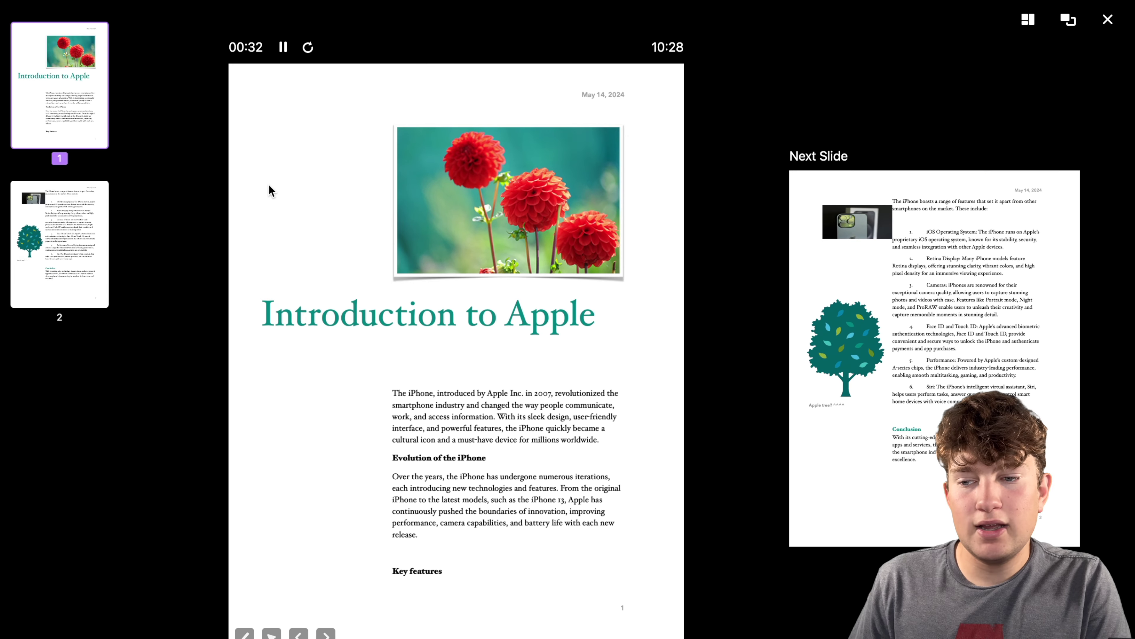
pyautogui.click(88, 230)
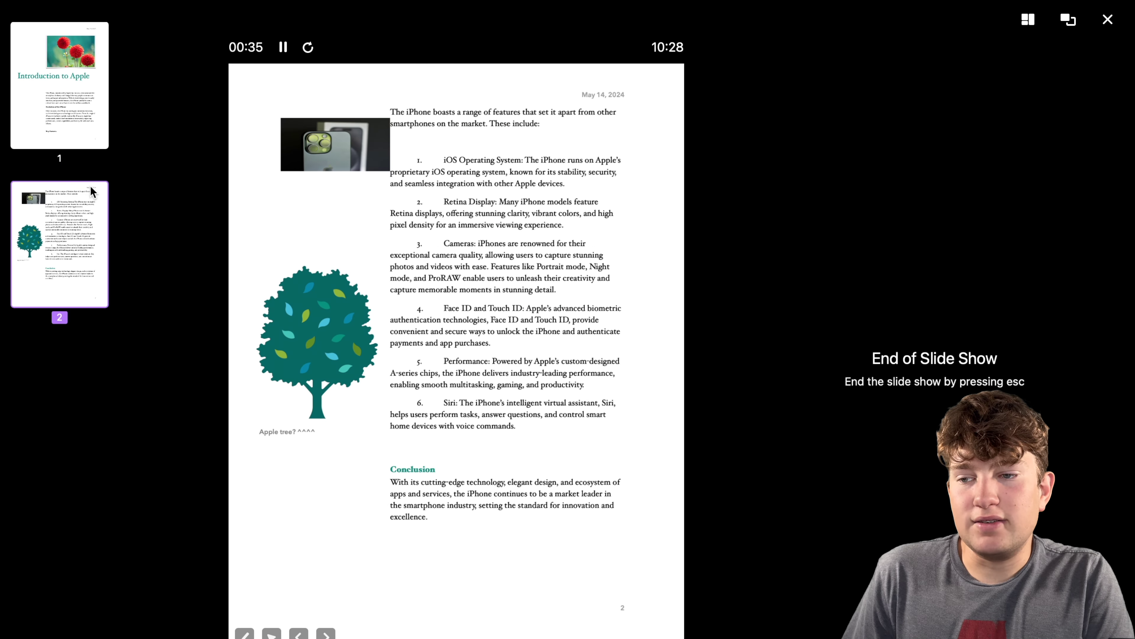
pyautogui.click(82, 64)
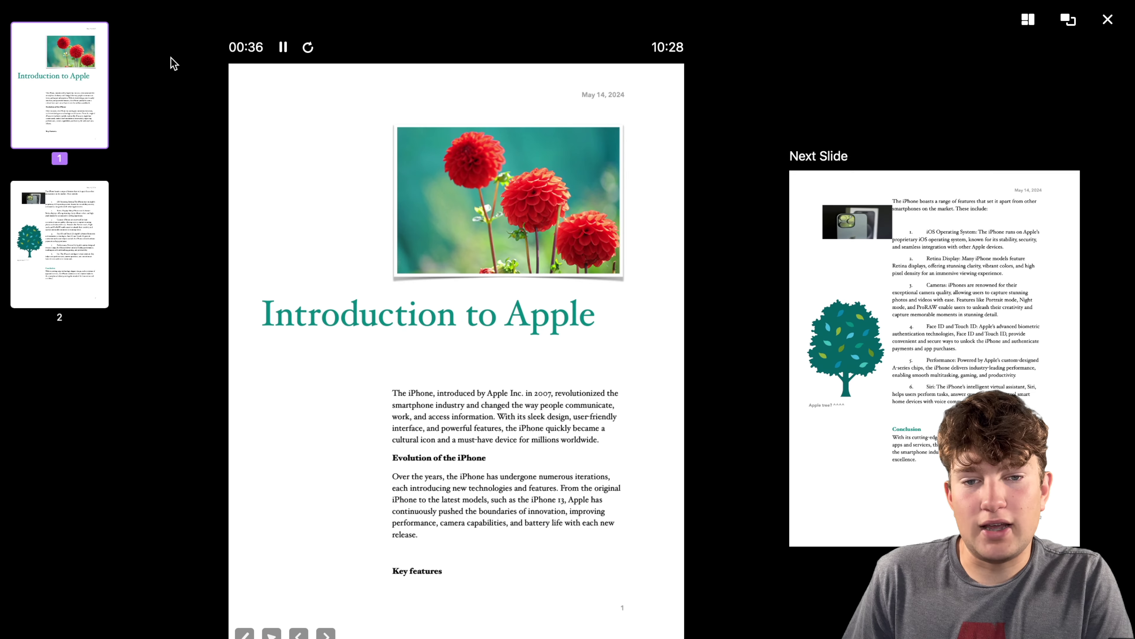
# End the slide show and try a yellow sticky note on page 1, discarding the empty note.
pyautogui.click(1107, 19)
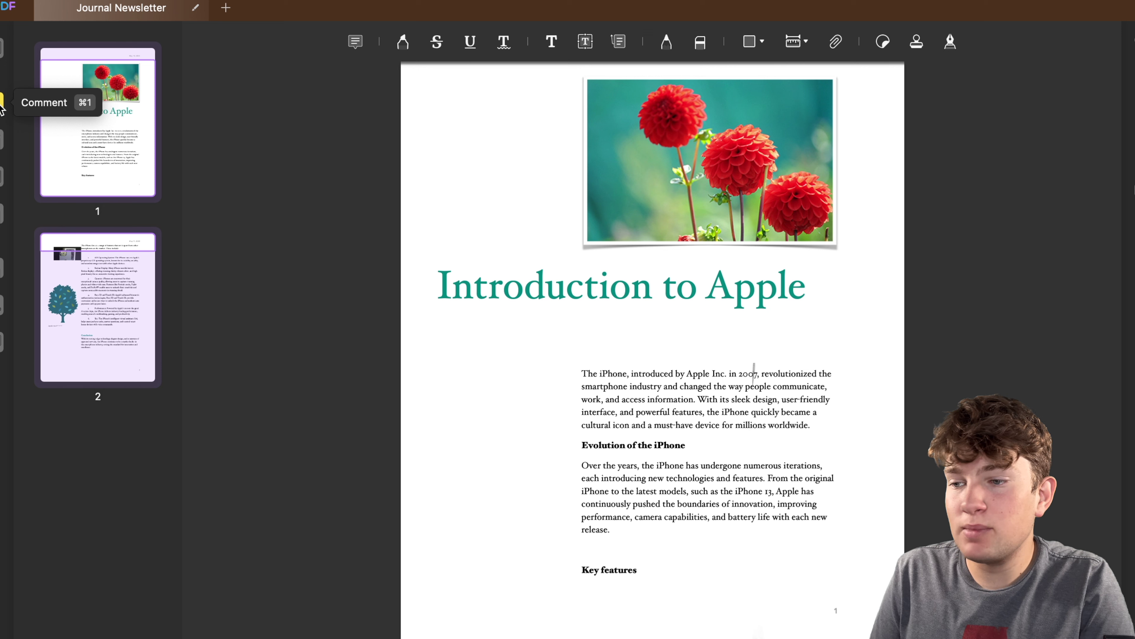
pyautogui.click(356, 41)
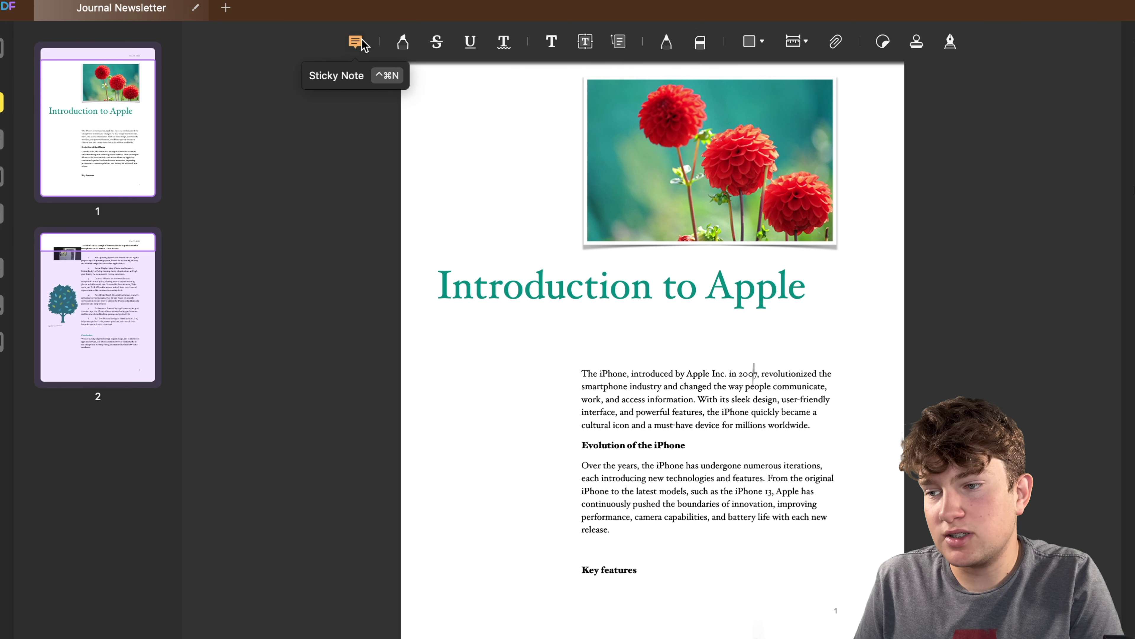
pyautogui.click(357, 43)
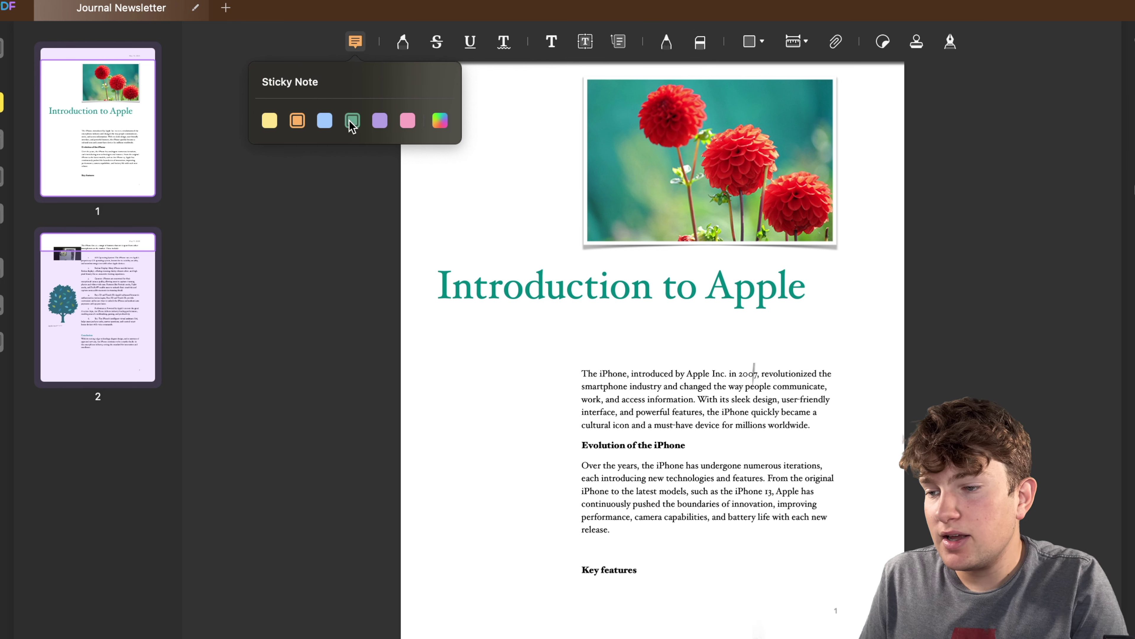
pyautogui.click(439, 120)
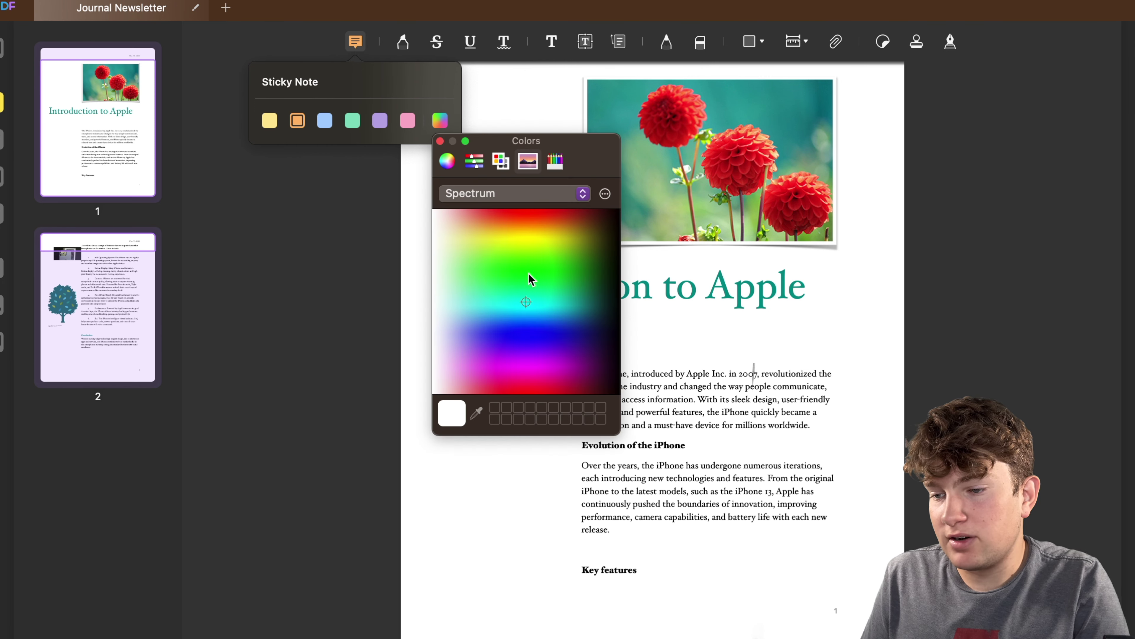
pyautogui.moveTo(528, 279); pyautogui.dragTo(500, 231)
pyautogui.click(412, 184)
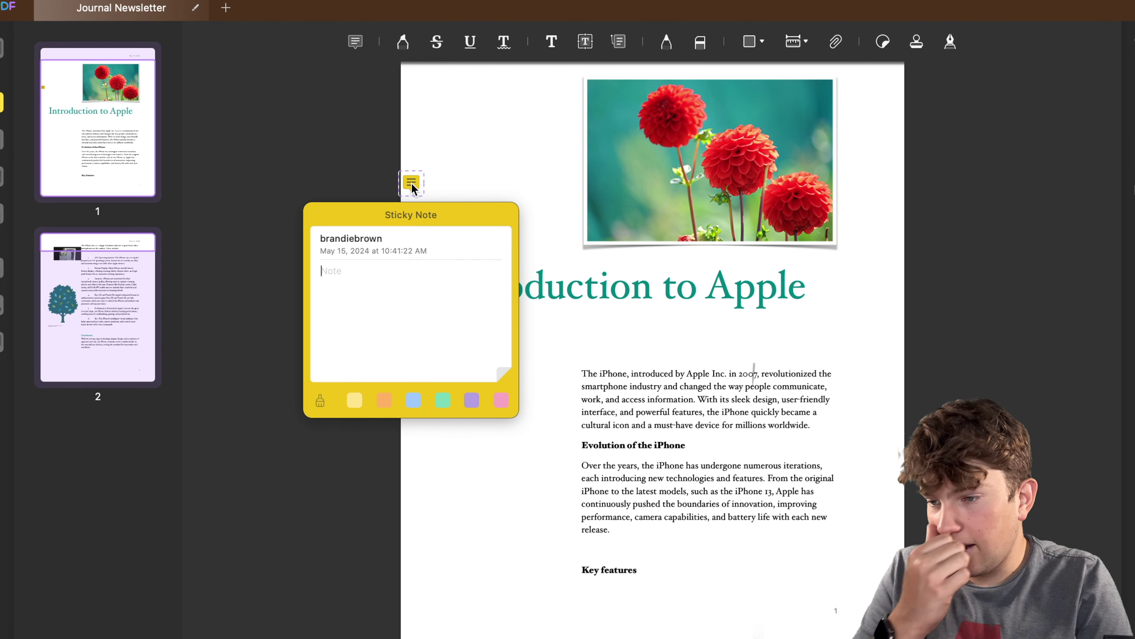
pyautogui.click(479, 121)
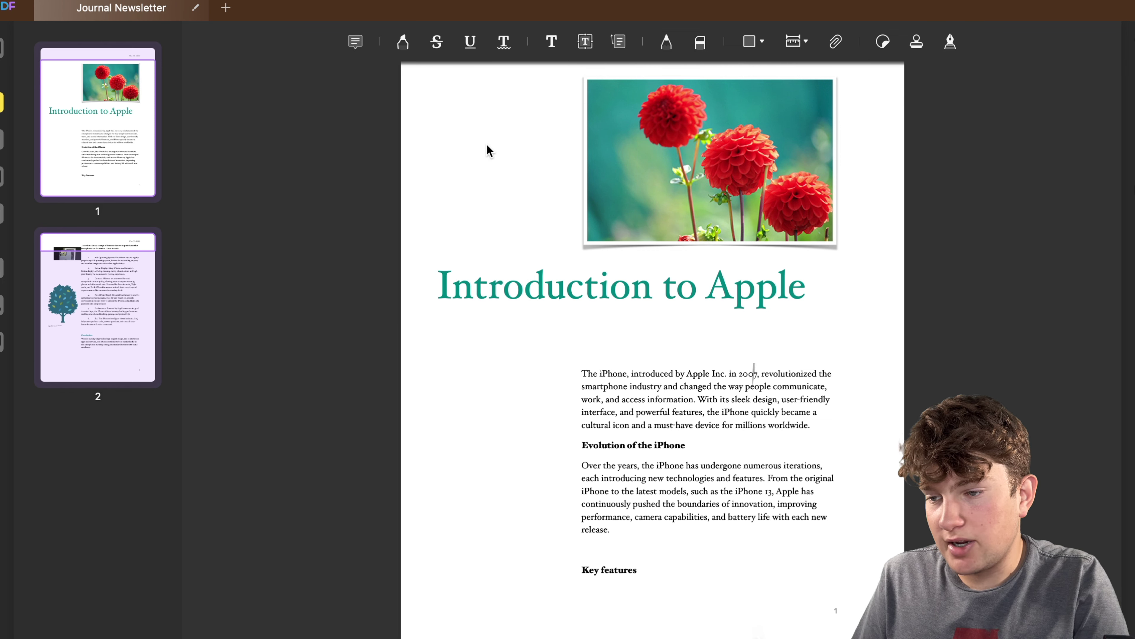
# Add a sticky note reading 'hhee' left of the flower photo and review its comment.
pyautogui.click(355, 42)
pyautogui.click(514, 161)
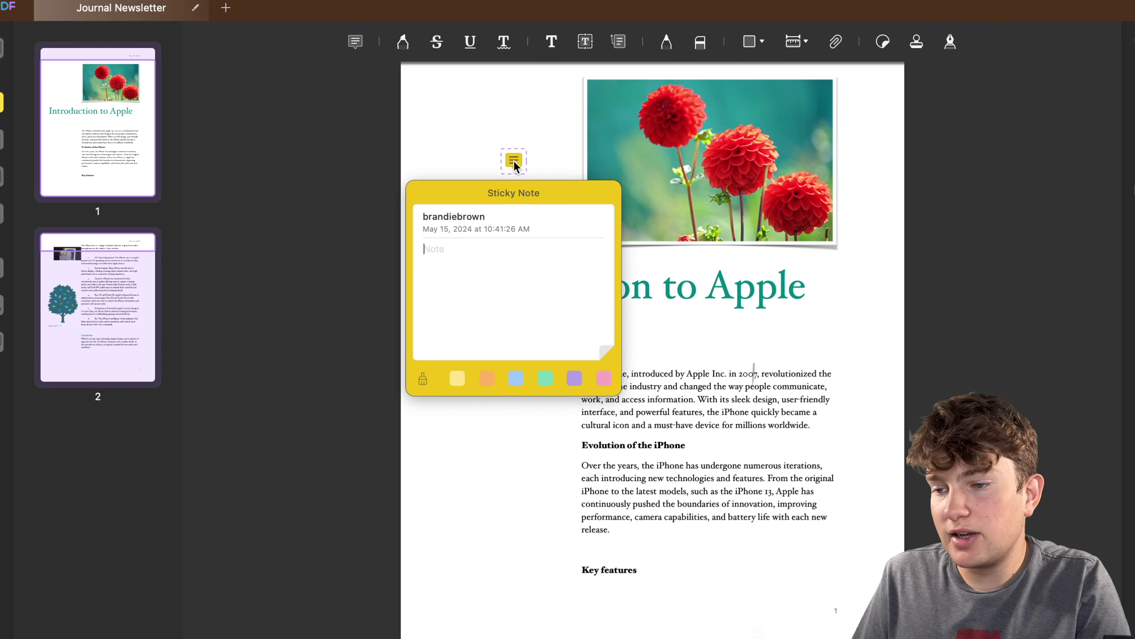
pyautogui.write('hhee')
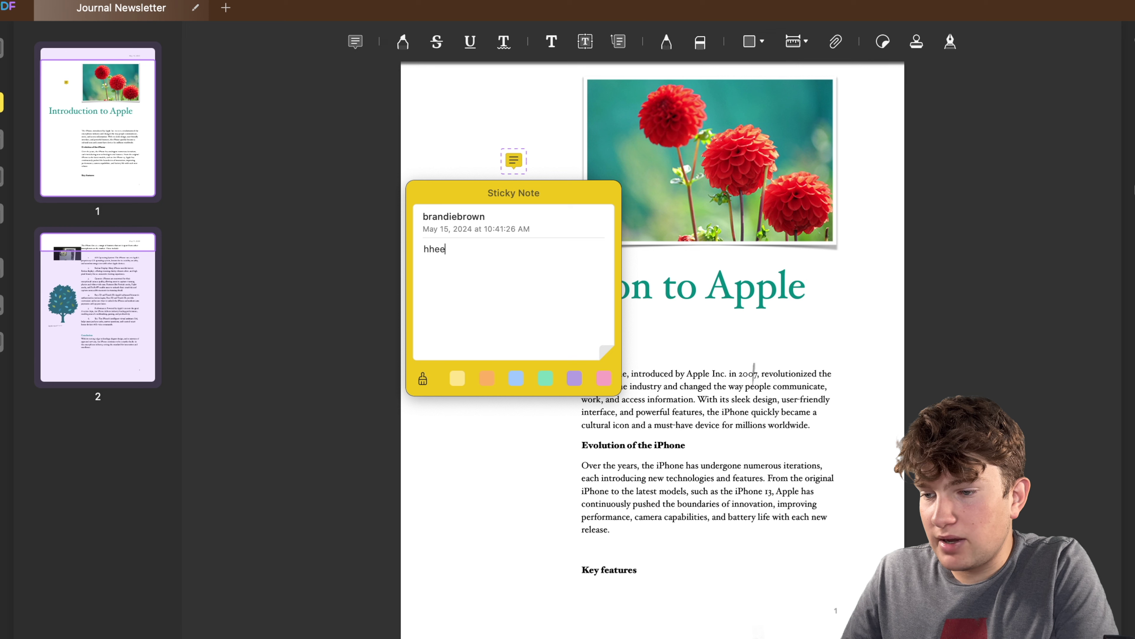
pyautogui.click(439, 441)
pyautogui.click(513, 159)
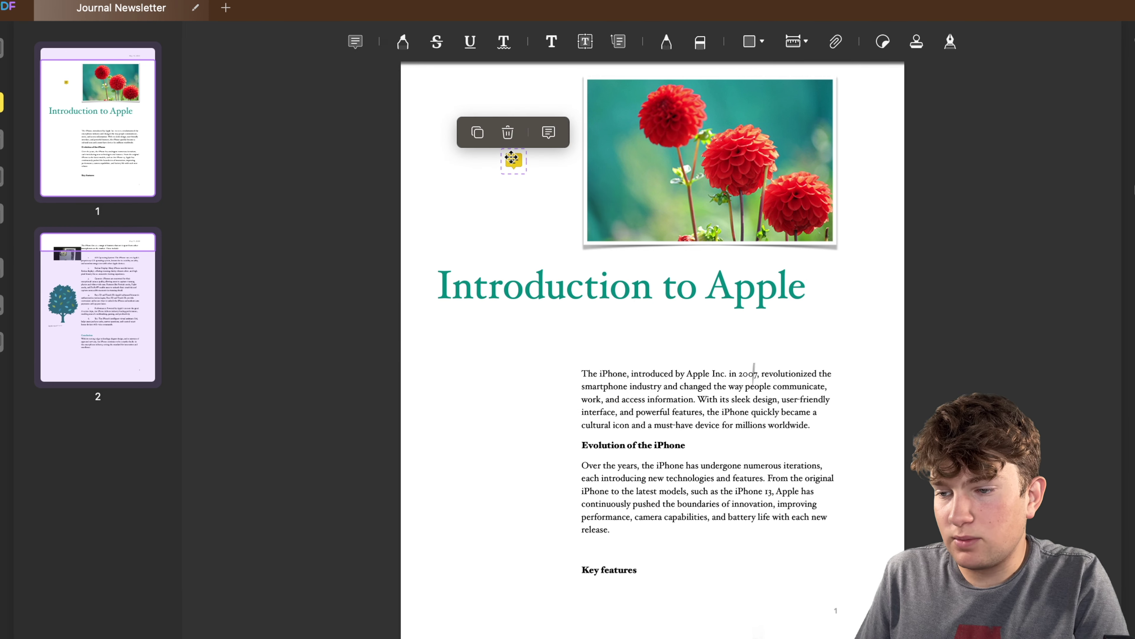
pyautogui.click(548, 132)
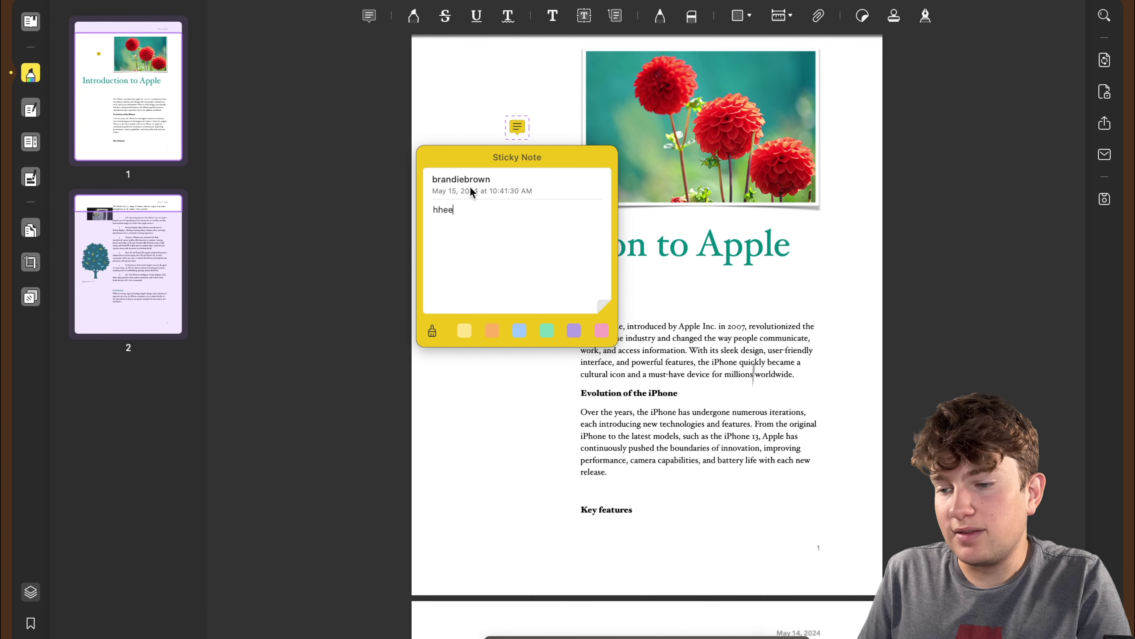
pyautogui.click(518, 128)
pyautogui.click(512, 111)
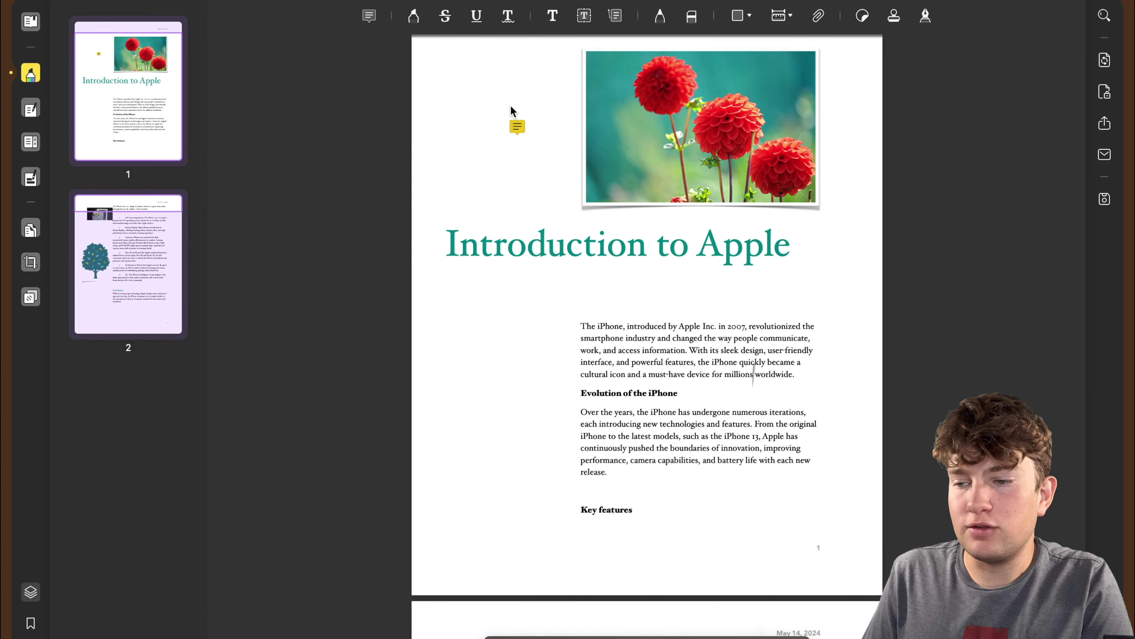
pyautogui.press('Delete')
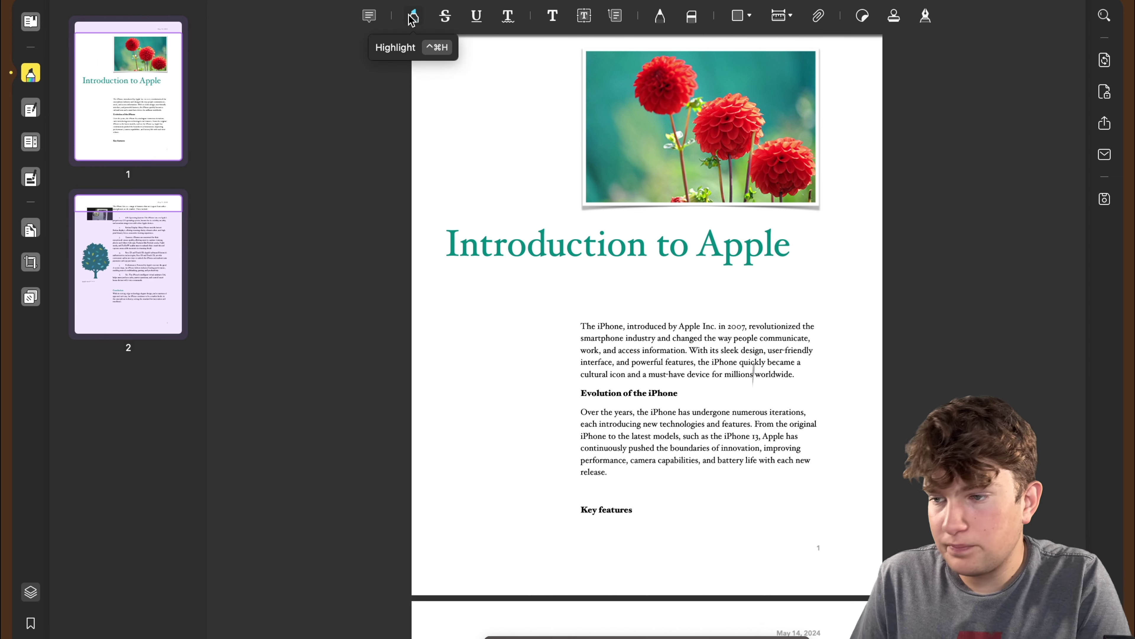
pyautogui.click(411, 17)
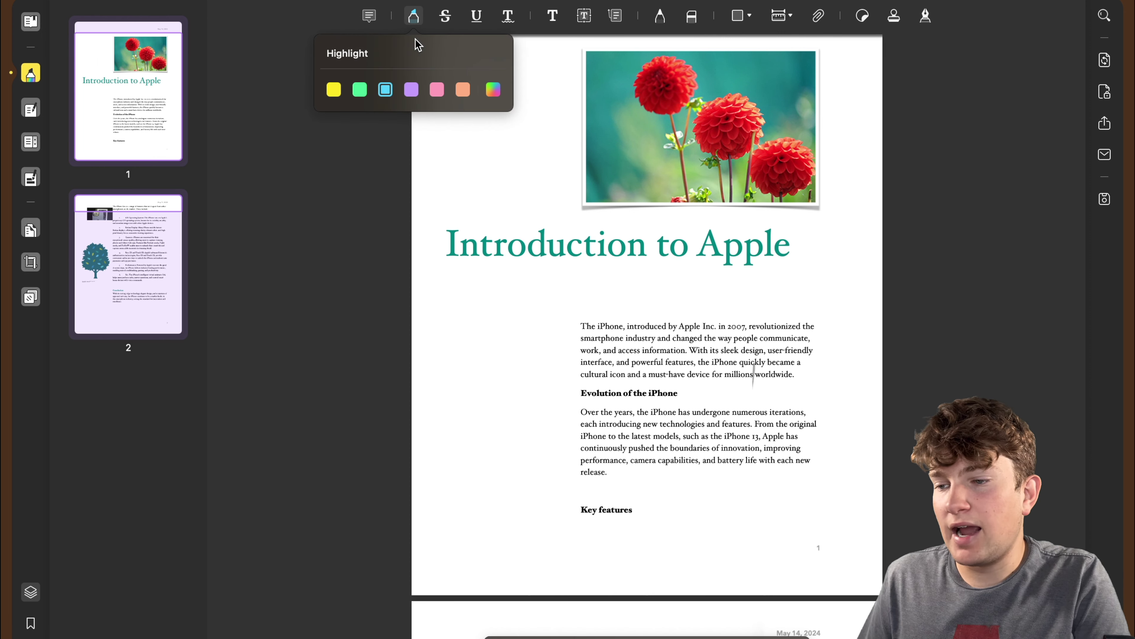
pyautogui.click(462, 91)
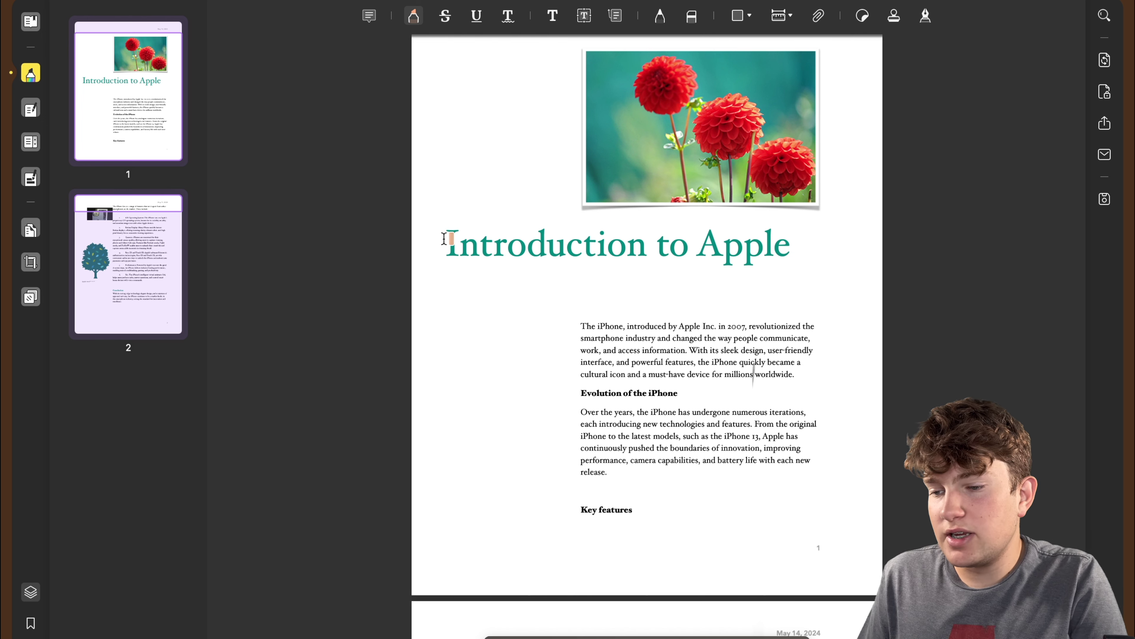
pyautogui.moveTo(444, 238); pyautogui.dragTo(671, 246)
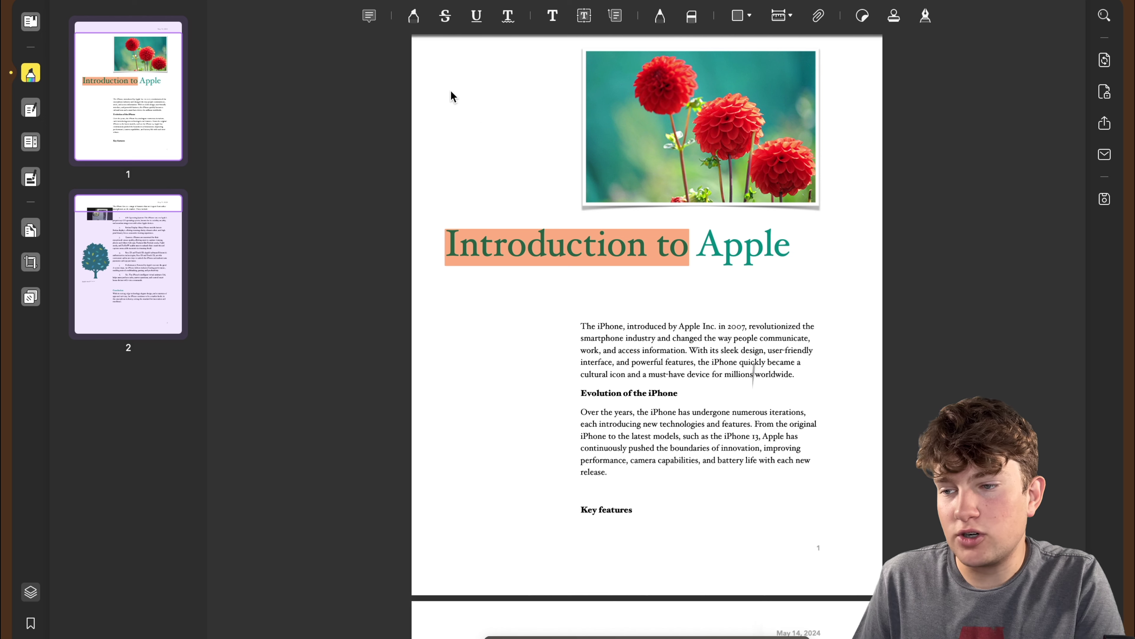
pyautogui.click(414, 16)
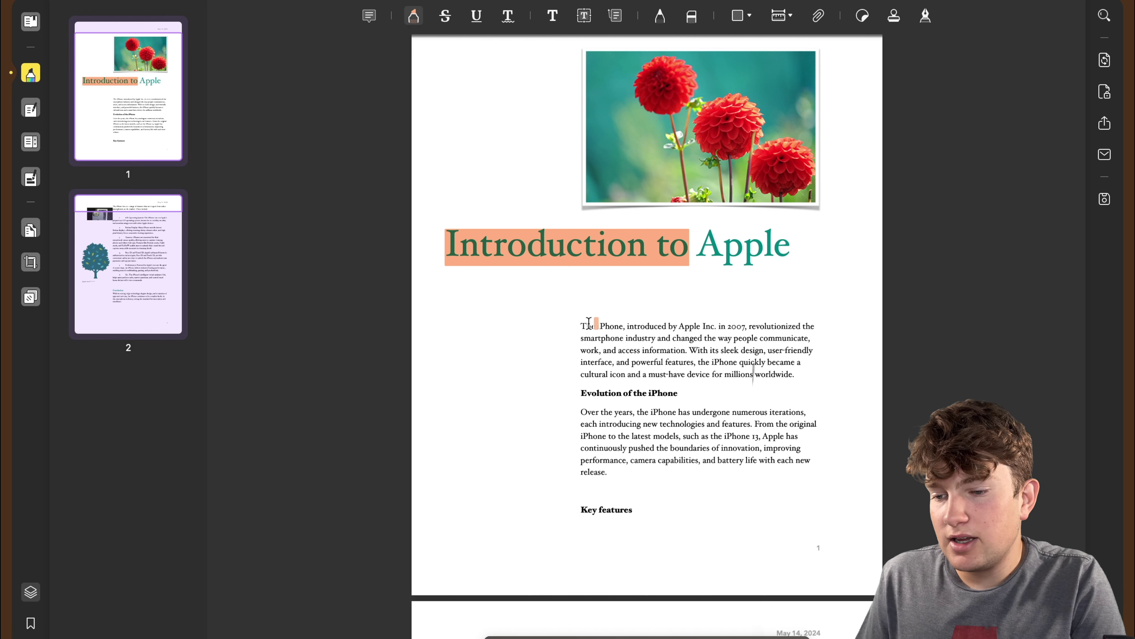
pyautogui.moveTo(580, 326); pyautogui.dragTo(725, 326)
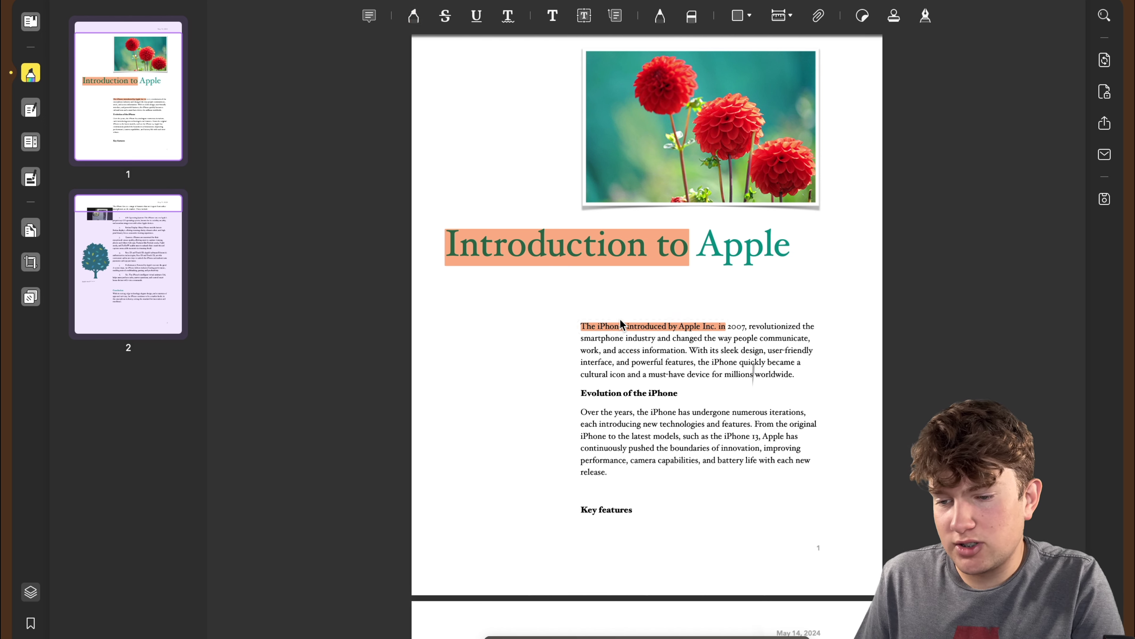
pyautogui.press('super+z')
pyautogui.press('super+z')
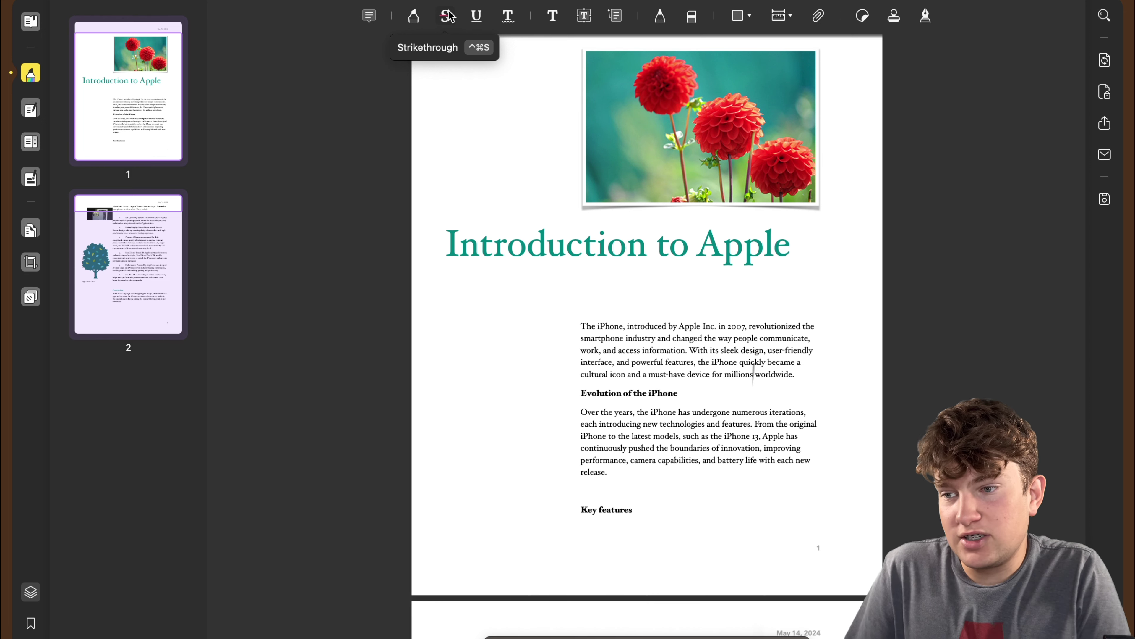
pyautogui.click(446, 16)
pyautogui.moveTo(446, 244); pyautogui.dragTo(565, 243)
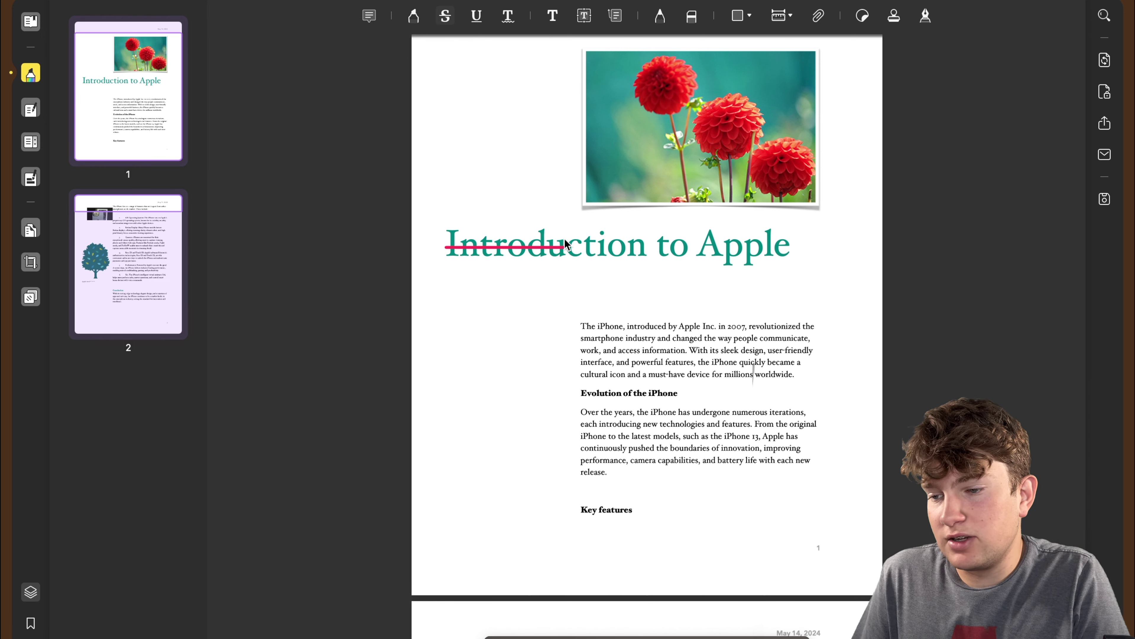
pyautogui.click(540, 248)
pyautogui.press('BackSpace')
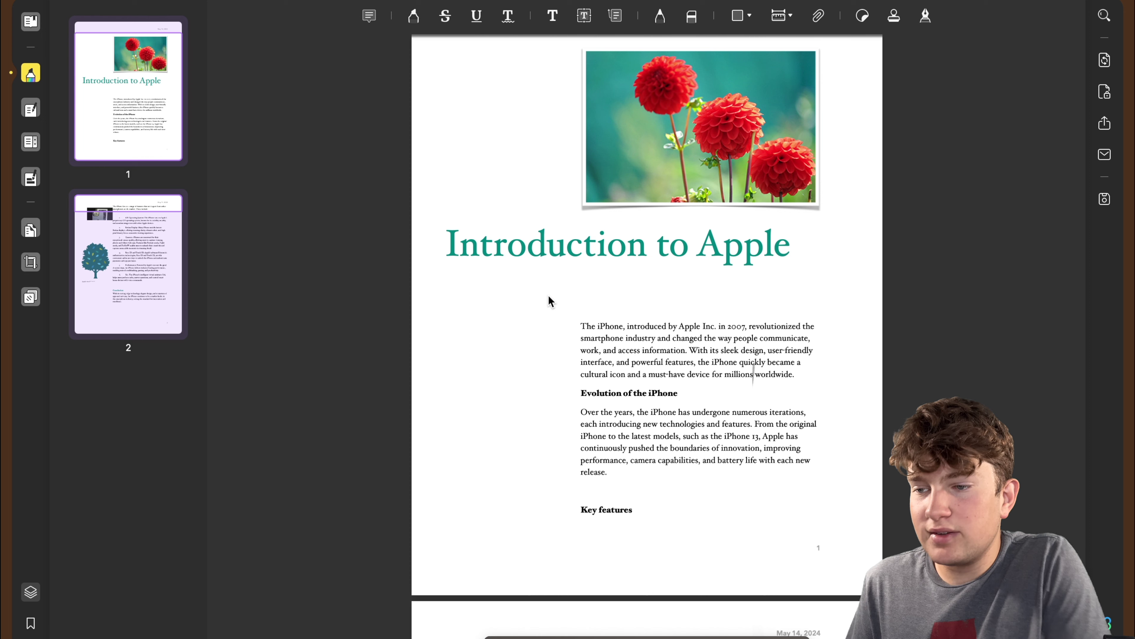
pyautogui.click(476, 16)
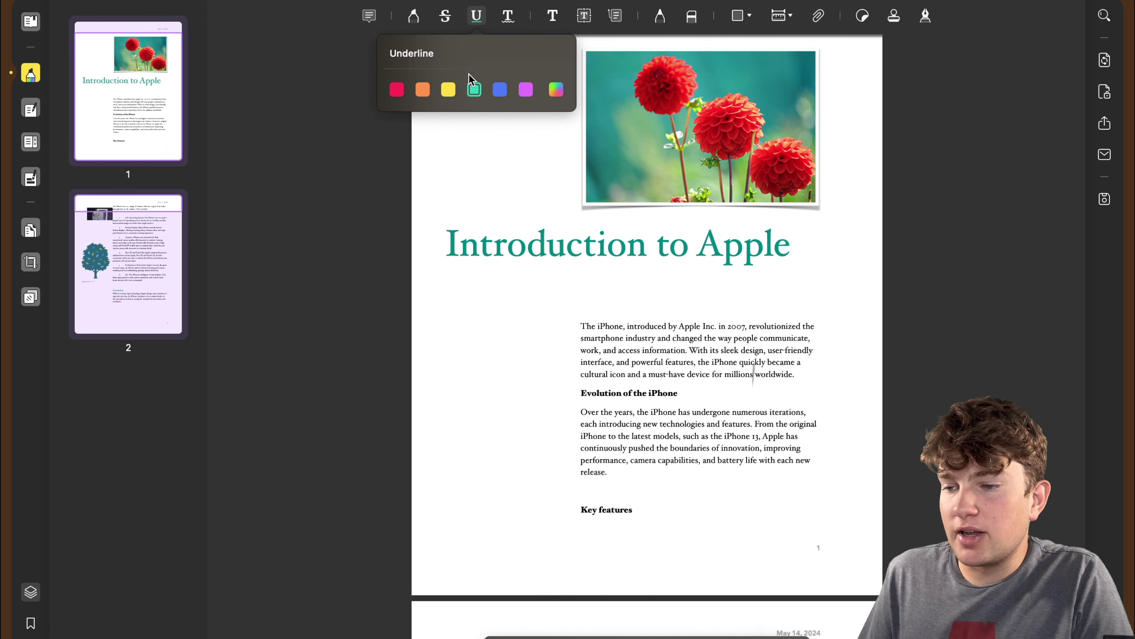
pyautogui.click(448, 90)
pyautogui.moveTo(446, 243); pyautogui.dragTo(677, 246)
pyautogui.click(661, 247)
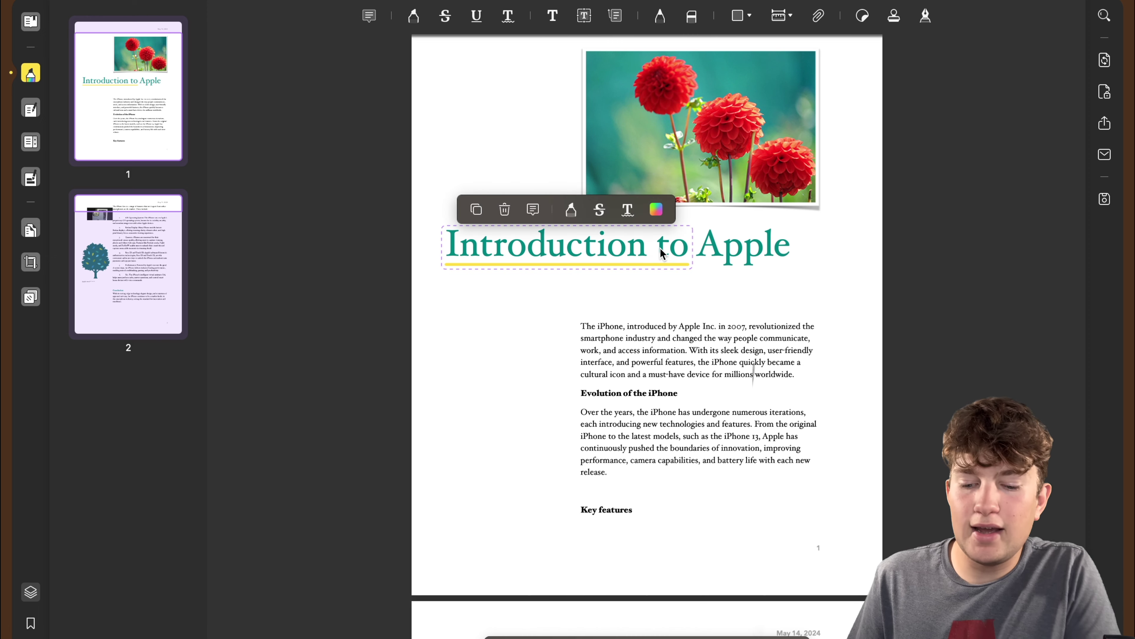
pyautogui.press('BackSpace')
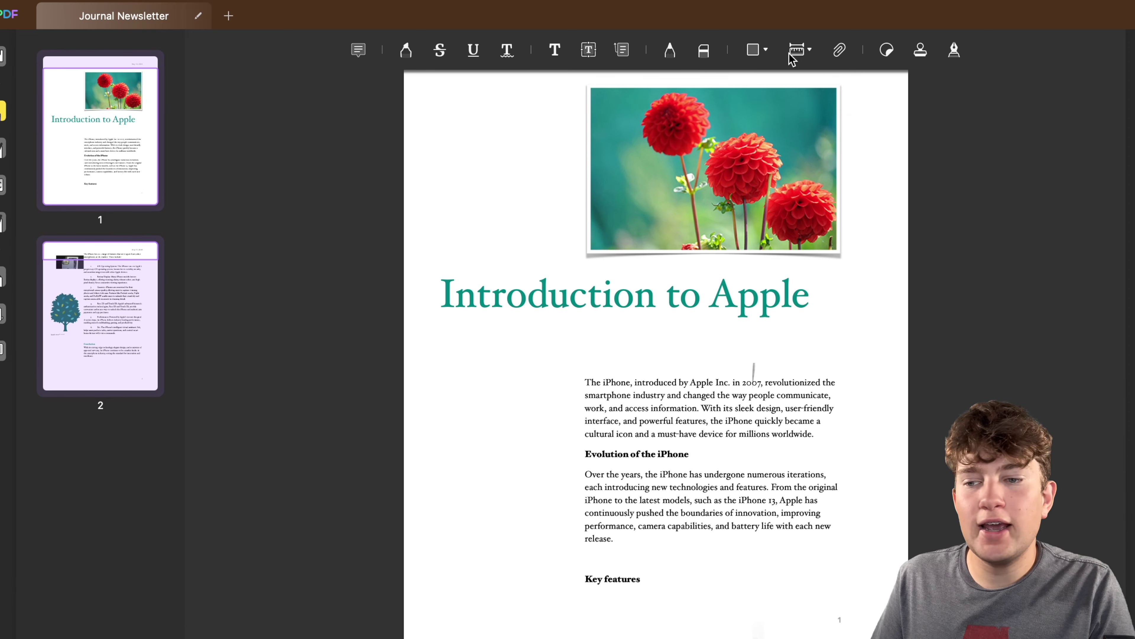
# Browse the measure, sticker, stamp and signature panels, ending back in the sticker collection.
pyautogui.click(797, 53)
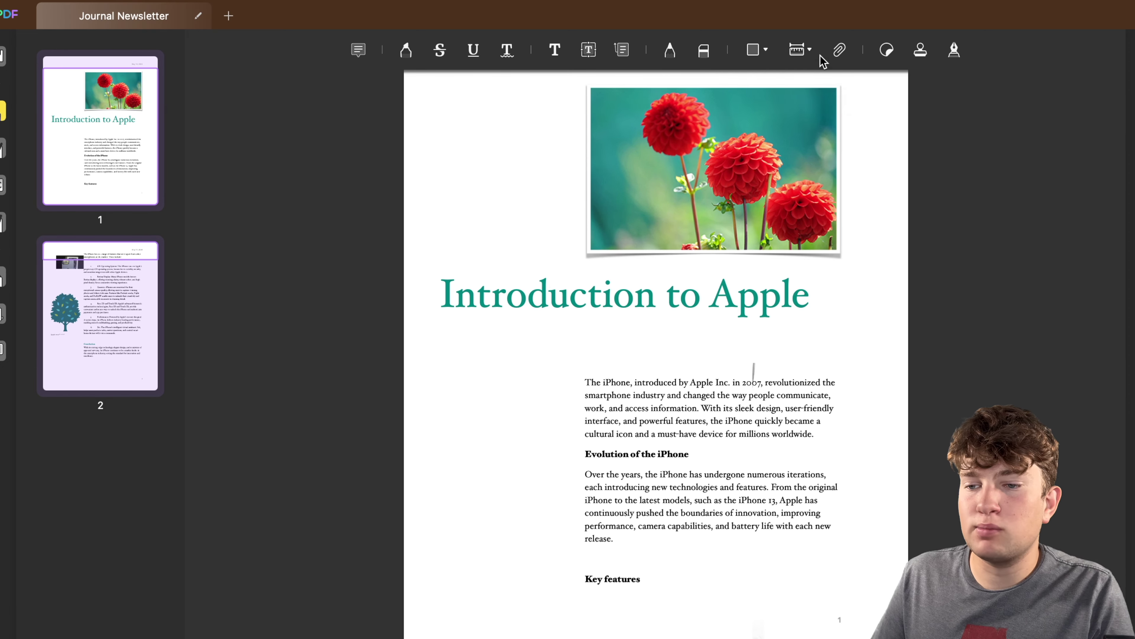
pyautogui.click(886, 50)
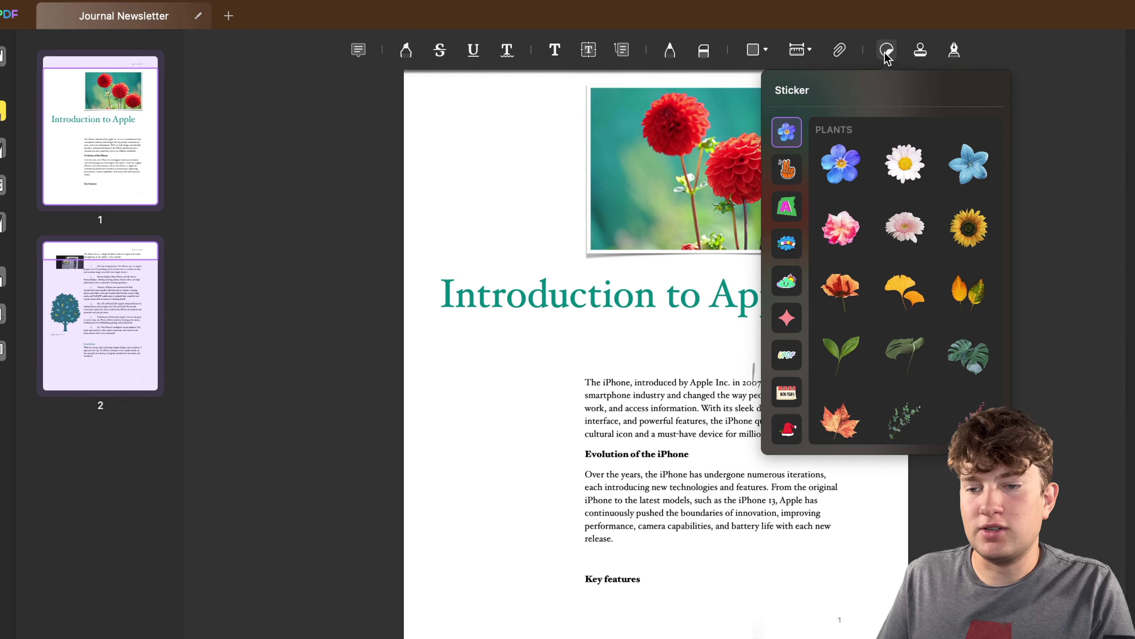
pyautogui.click(919, 52)
pyautogui.click(919, 52)
pyautogui.click(954, 50)
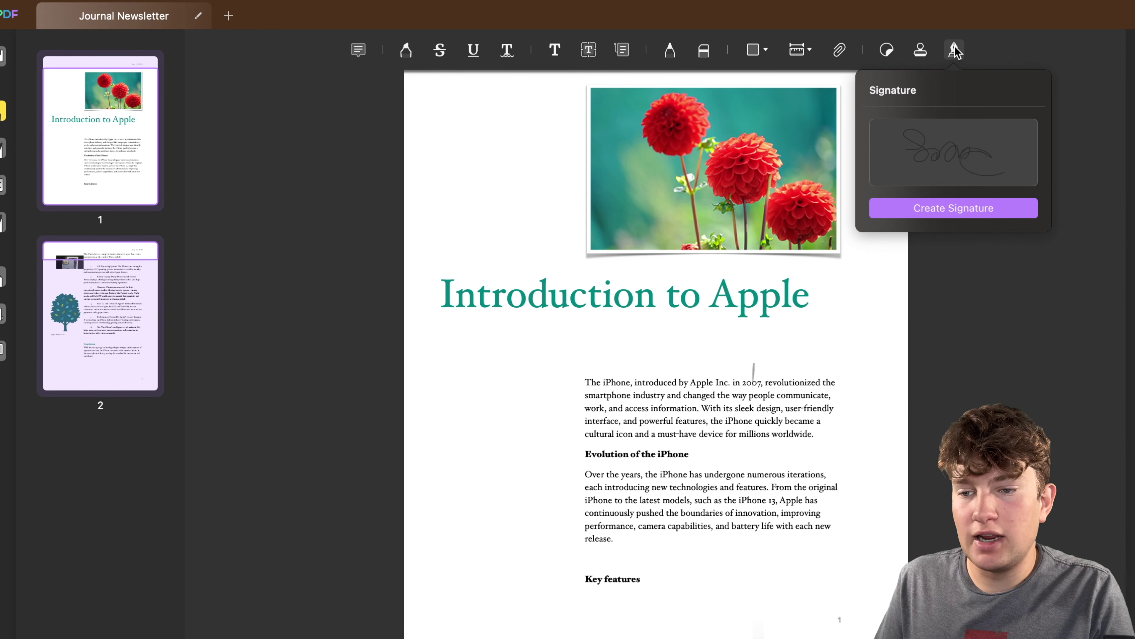
pyautogui.click(888, 51)
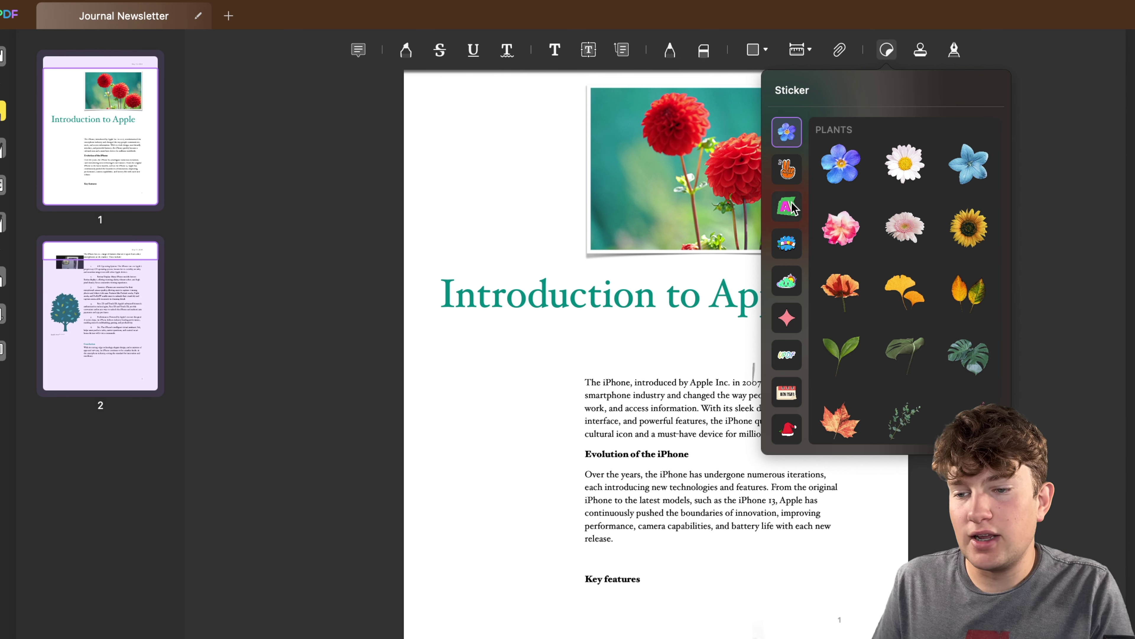
# Place the purple checkmark from the shapes stickers by the Evolution of the iPhone heading and shrink it.
pyautogui.click(786, 244)
pyautogui.click(786, 280)
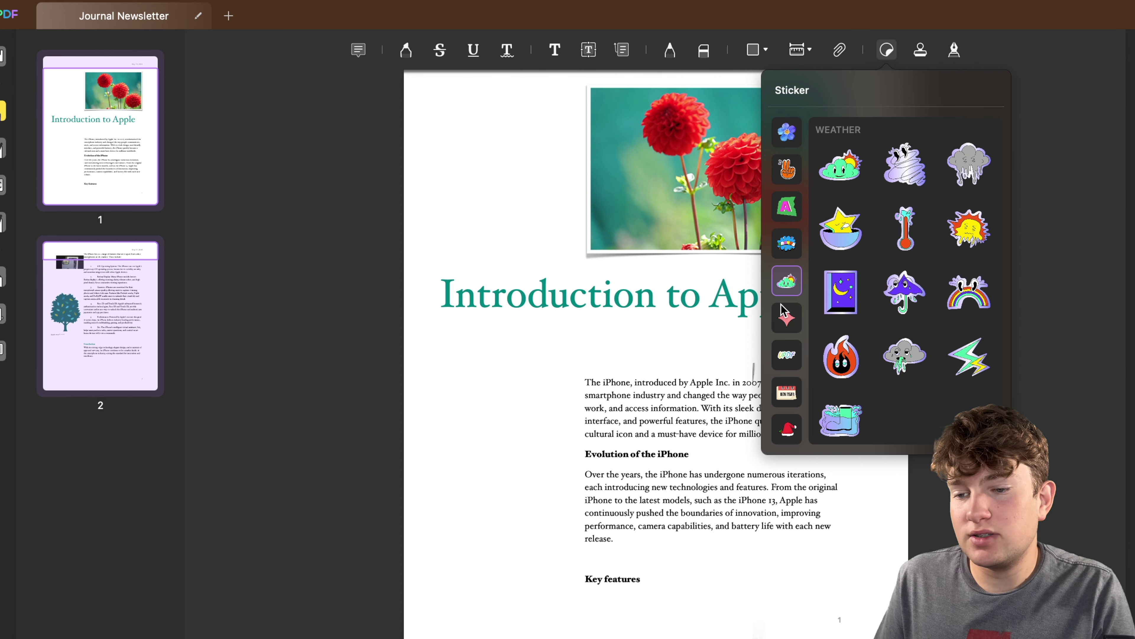
pyautogui.click(785, 313)
pyautogui.scroll(-5, 855, 304)
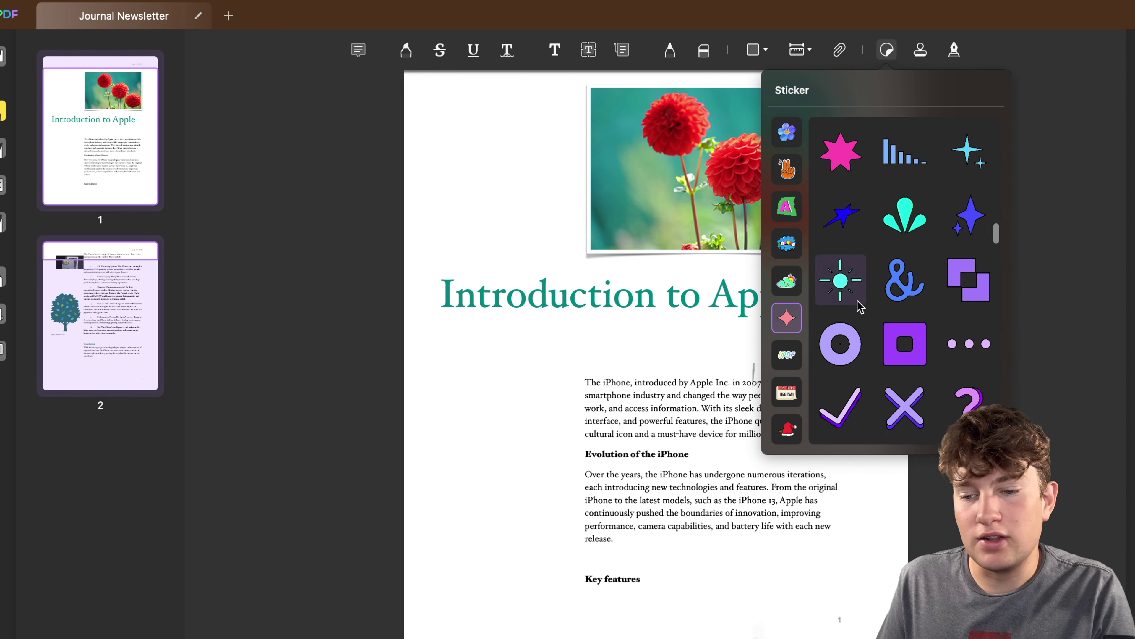
pyautogui.scroll(-4, 858, 305)
pyautogui.click(840, 257)
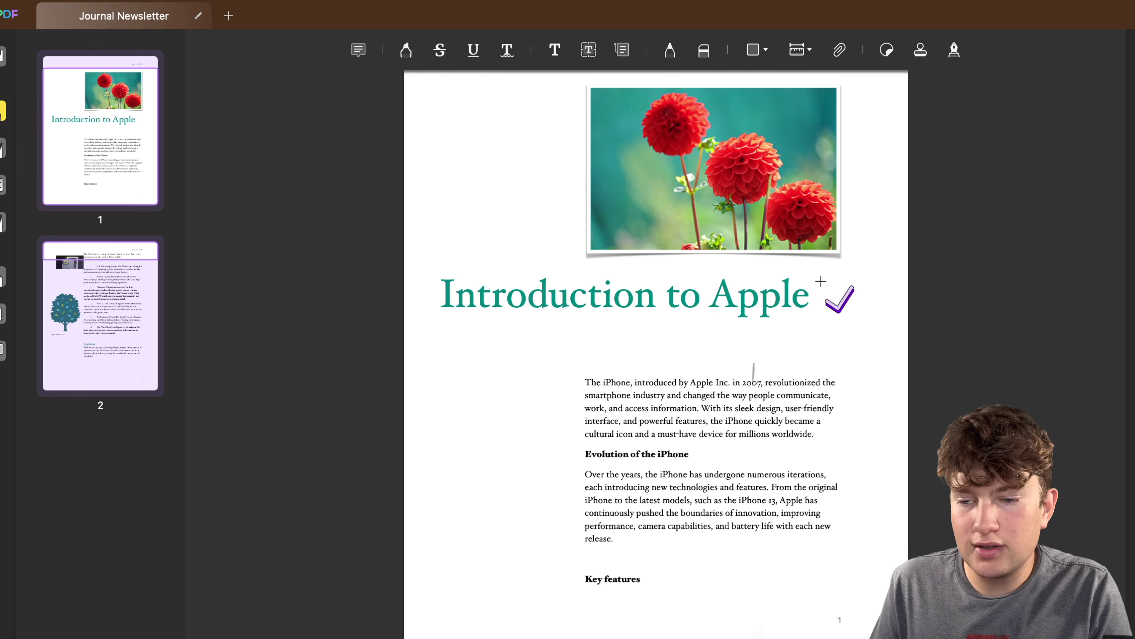
pyautogui.click(815, 293)
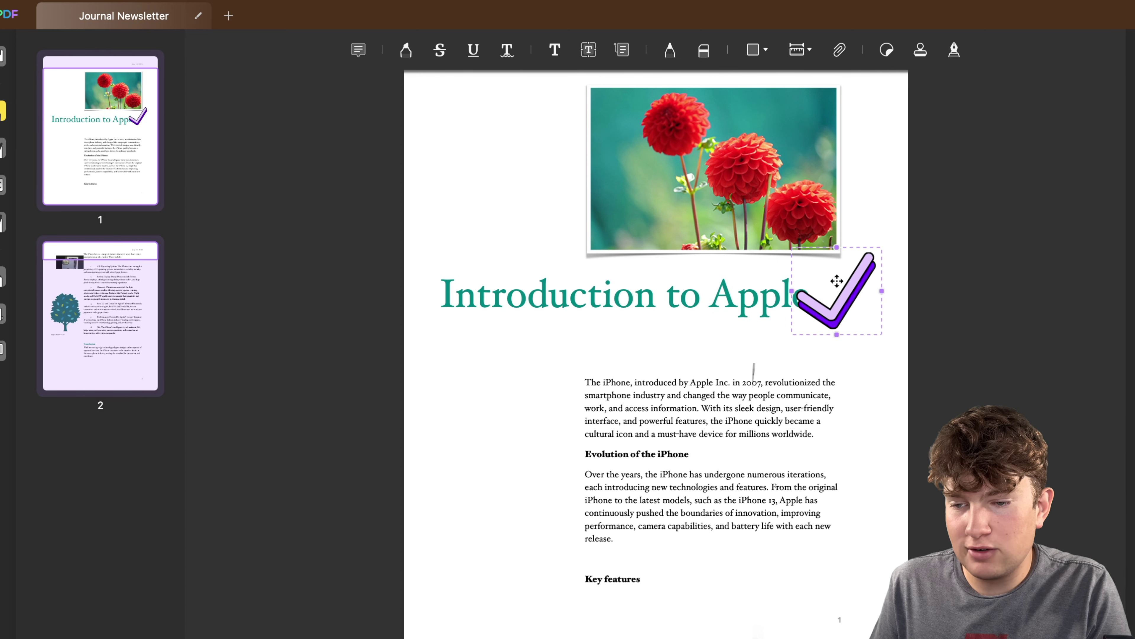
pyautogui.moveTo(836, 246); pyautogui.dragTo(700, 457)
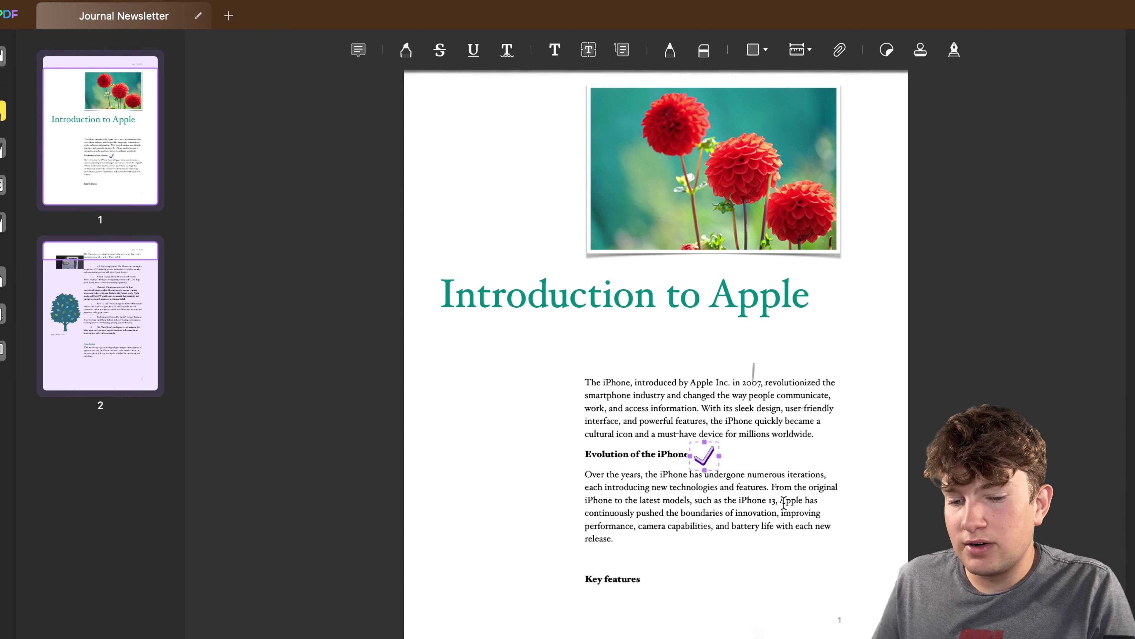
# Place the red CONFIDENTIAL stamp below the Introduction to Apple title and enlarge it over the opening paragraph.
pyautogui.click(921, 51)
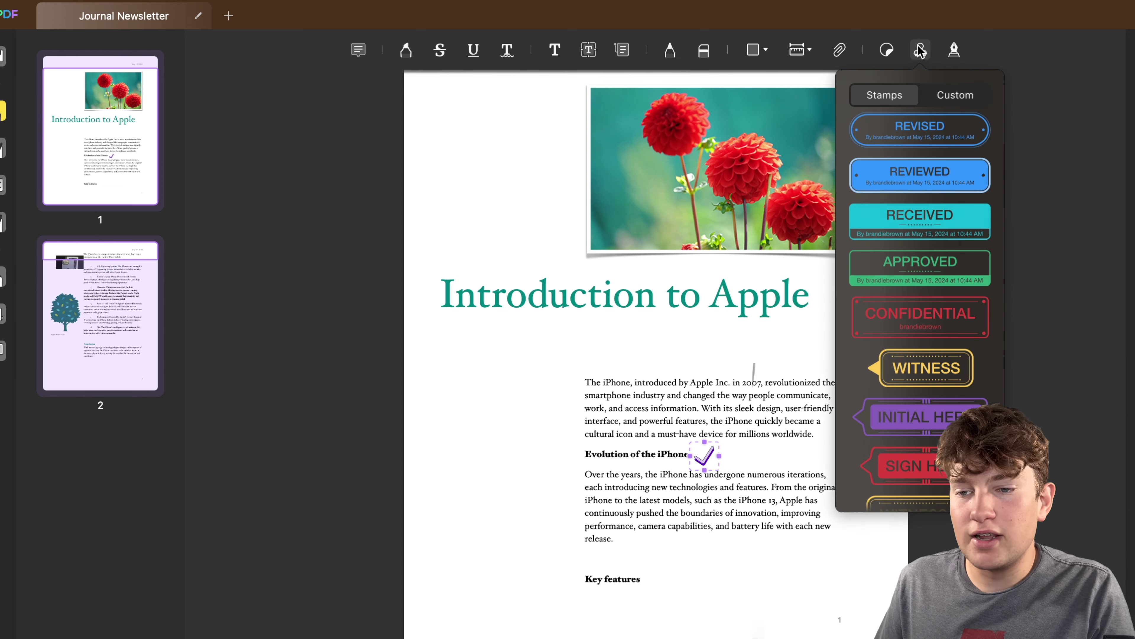
pyautogui.click(948, 98)
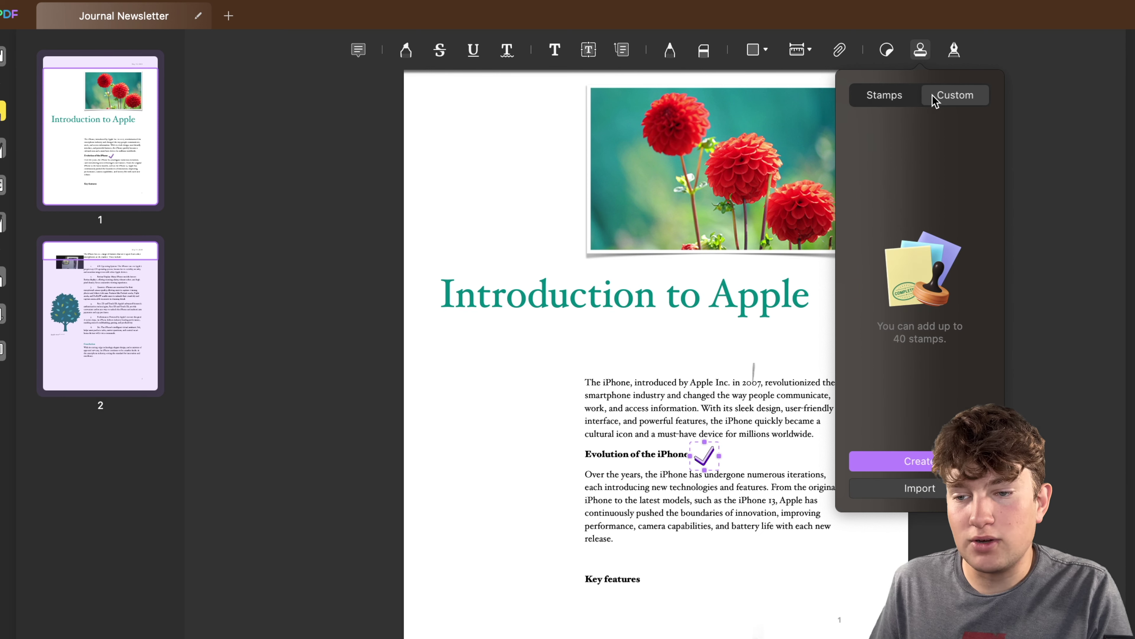
pyautogui.click(909, 96)
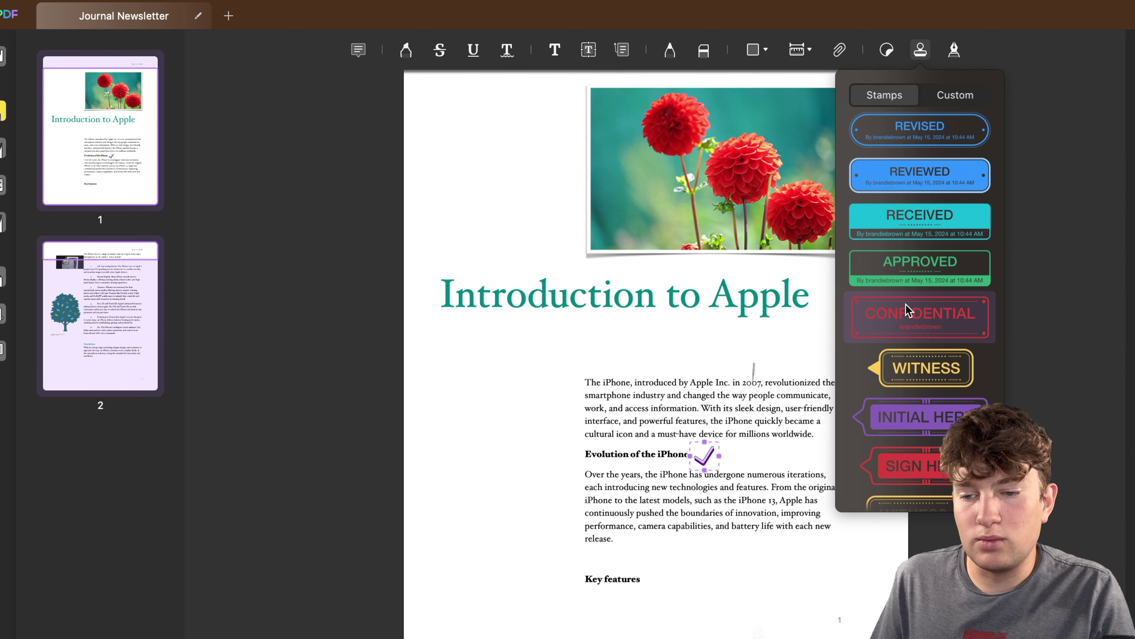
pyautogui.click(909, 318)
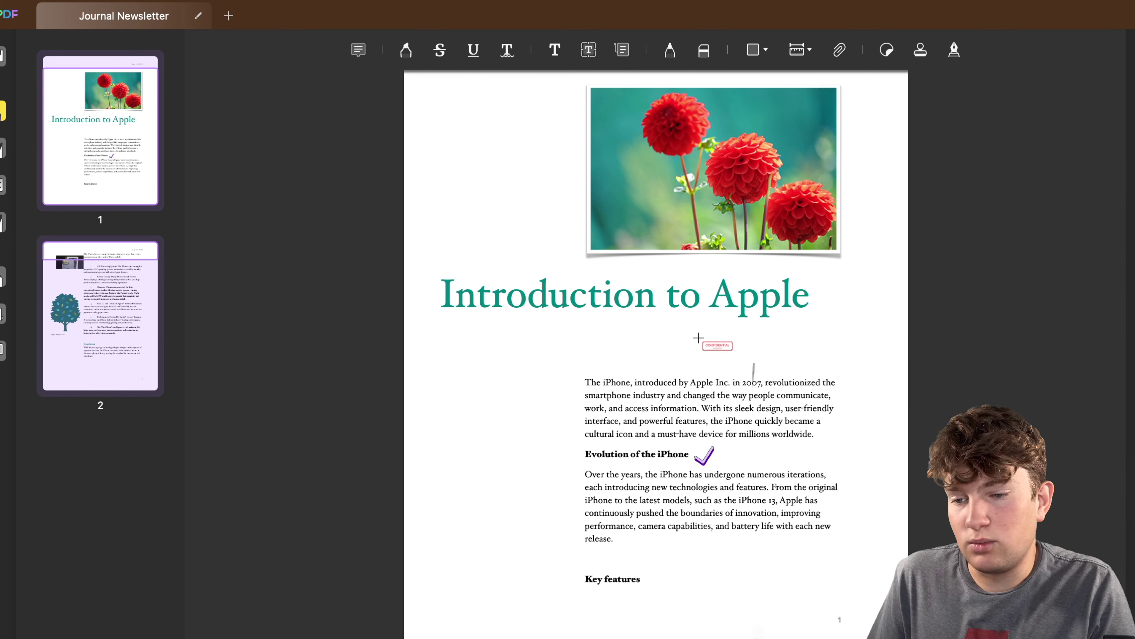
pyautogui.click(618, 333)
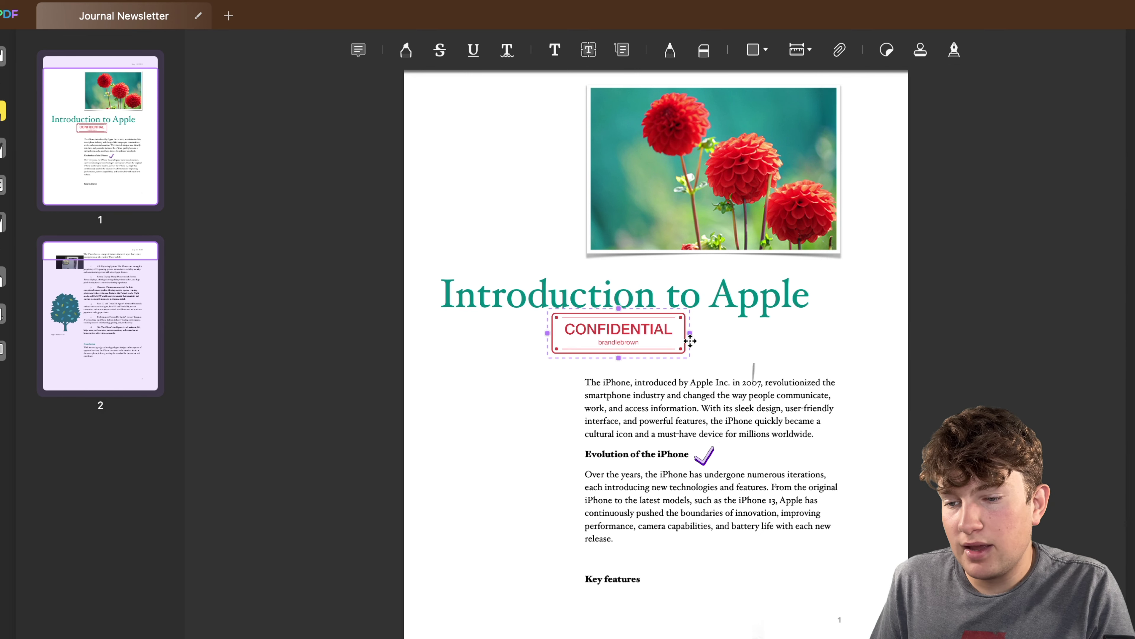
pyautogui.moveTo(691, 331); pyautogui.dragTo(706, 406)
# Draw and save a handwritten signature, then place it smaller near the Conclusion on page 2.
pyautogui.scroll(-12, 717, 292)
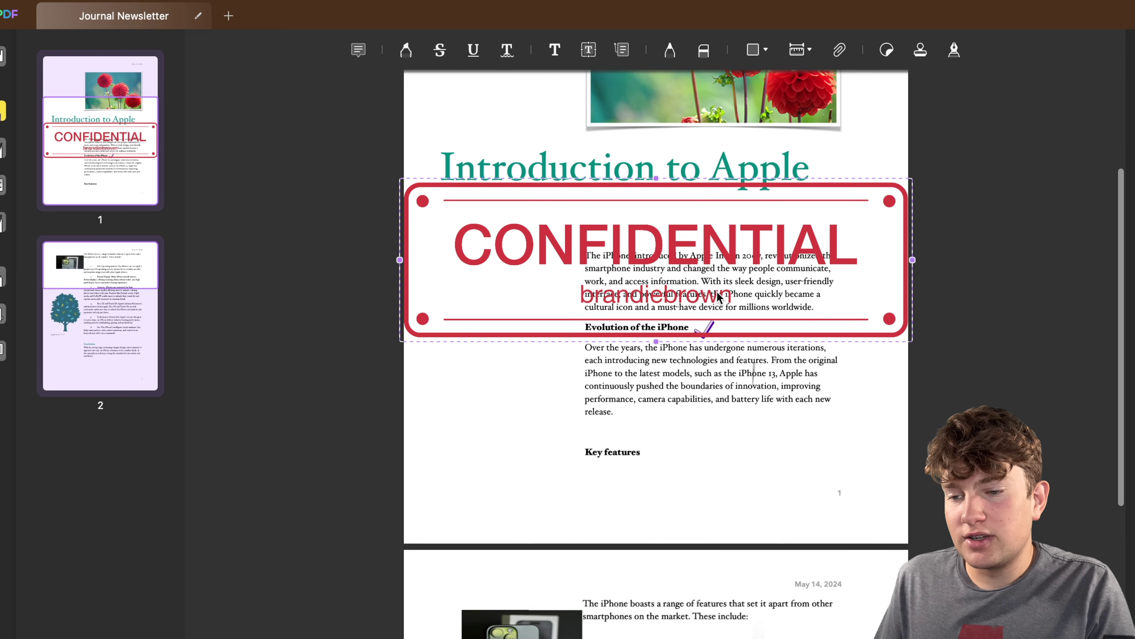
pyautogui.scroll(-3, 650, 568)
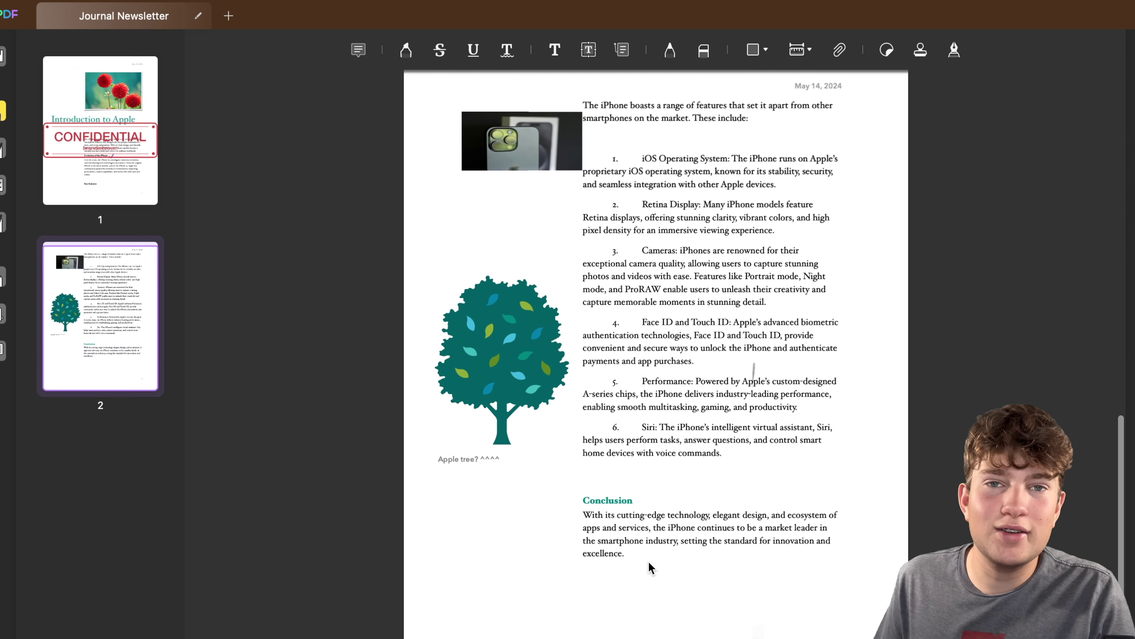
pyautogui.click(954, 49)
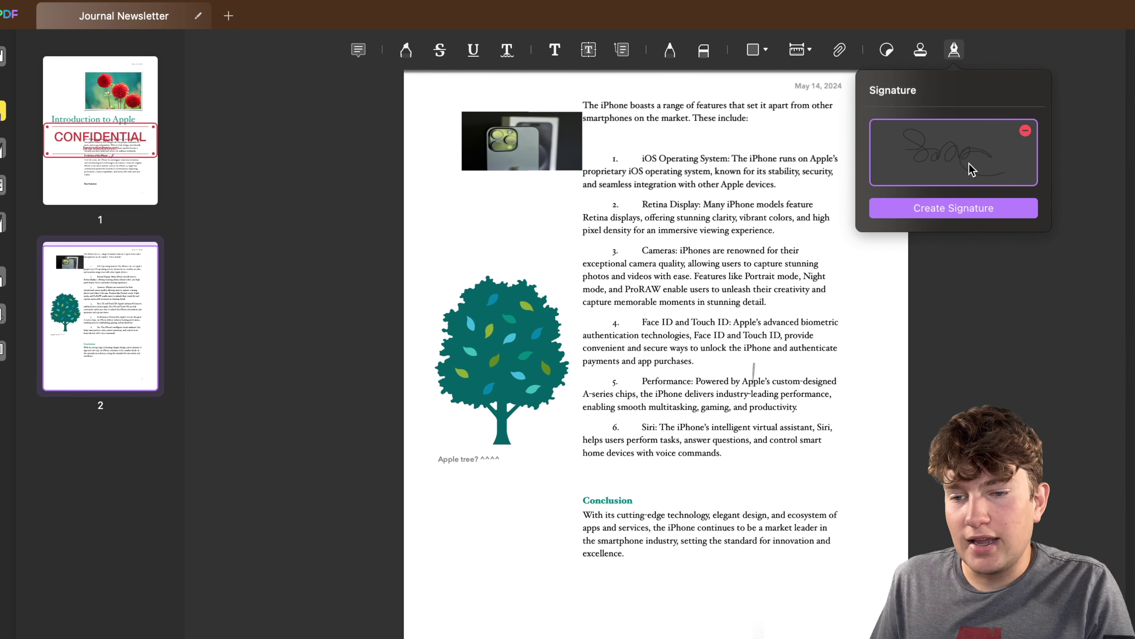
pyautogui.click(957, 210)
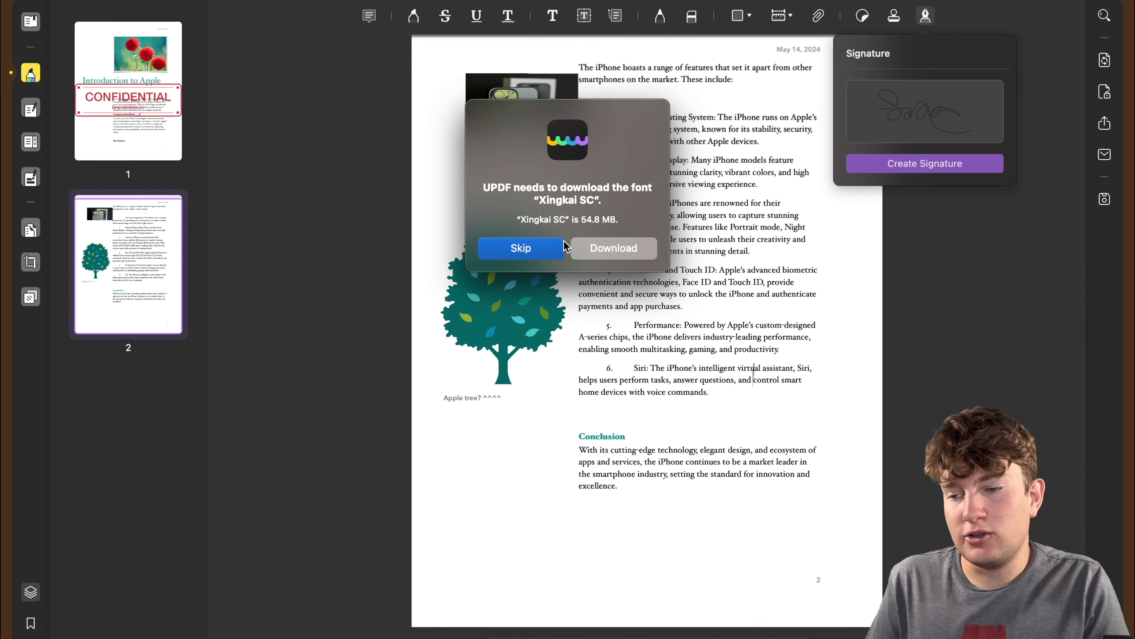
pyautogui.click(554, 245)
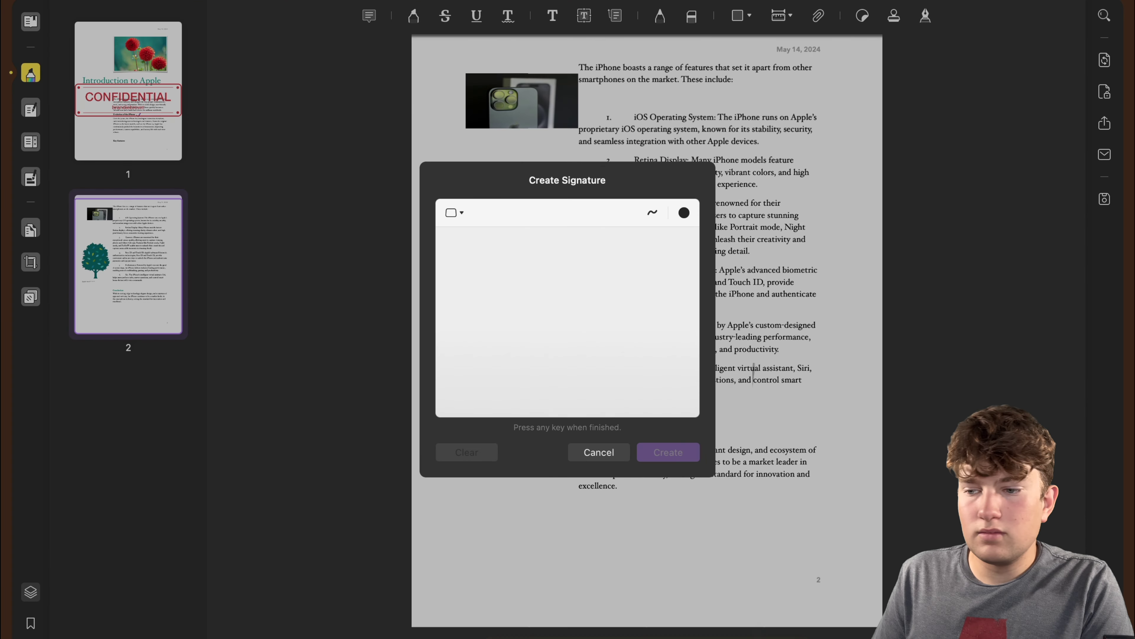
pyautogui.moveTo(482, 308)
pyautogui.mouseDown()
pyautogui.moveTo(568, 329)
pyautogui.moveTo(620, 318)
pyautogui.moveTo(657, 367)
pyautogui.mouseUp()
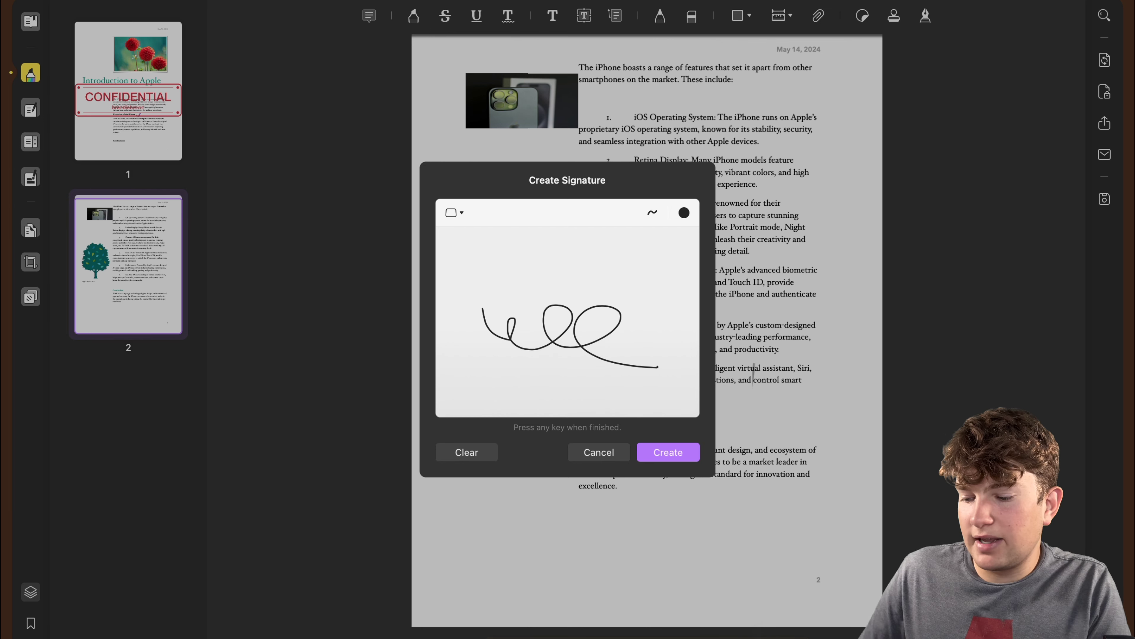
pyautogui.press('space')
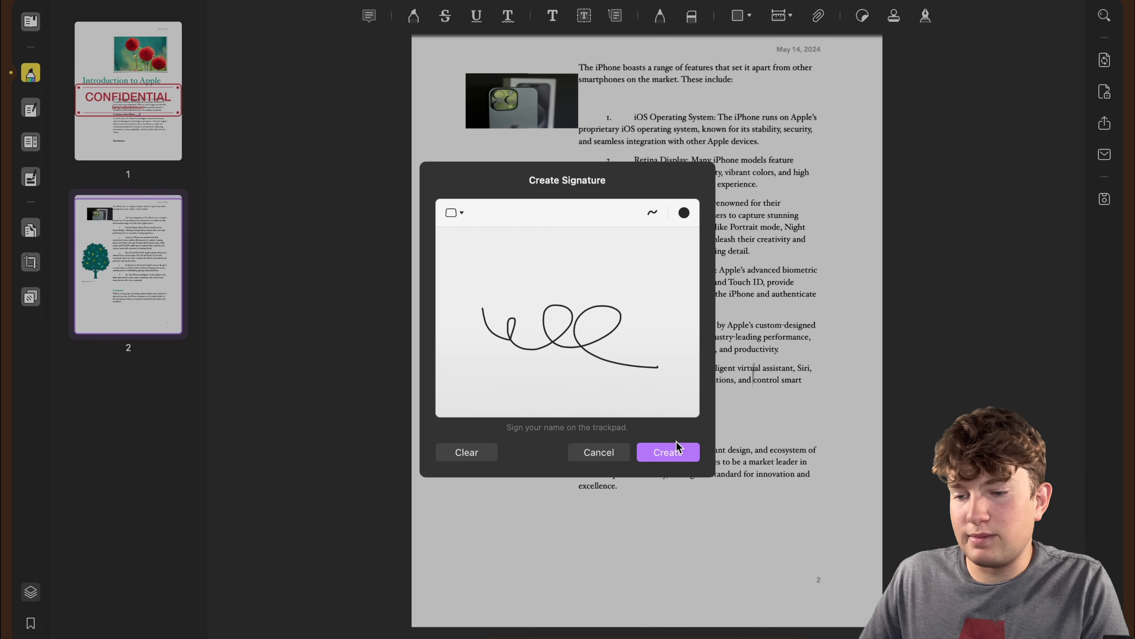
pyautogui.click(678, 451)
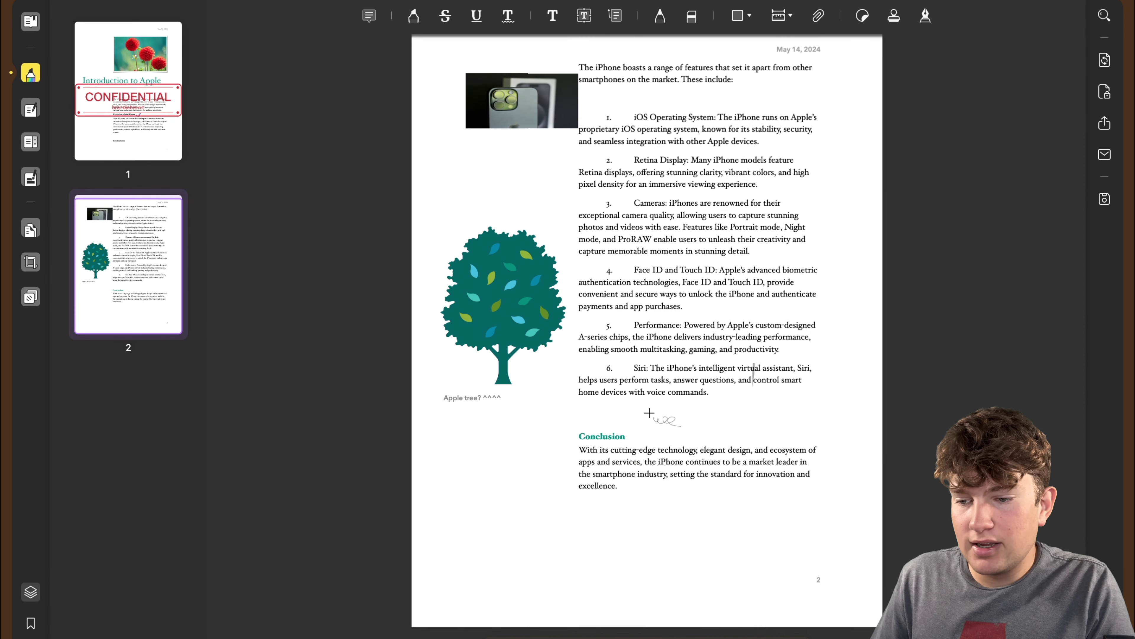
pyautogui.click(474, 488)
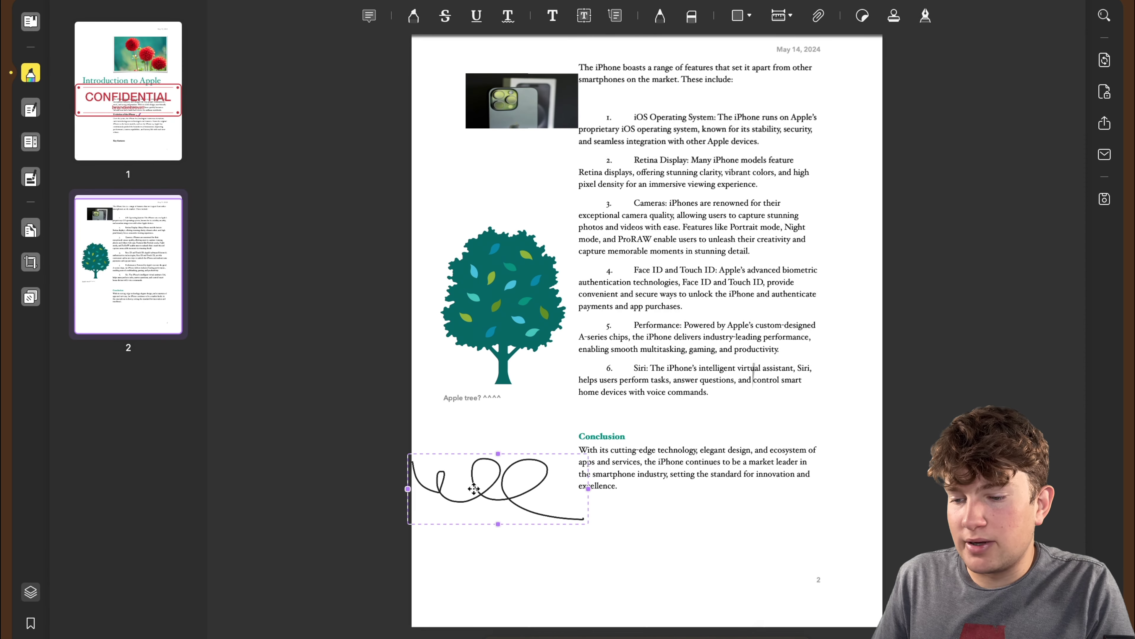
pyautogui.moveTo(589, 489)
pyautogui.mouseDown()
pyautogui.moveTo(663, 486)
pyautogui.moveTo(524, 490)
pyautogui.moveTo(699, 597)
pyautogui.moveTo(701, 556)
pyautogui.mouseUp()
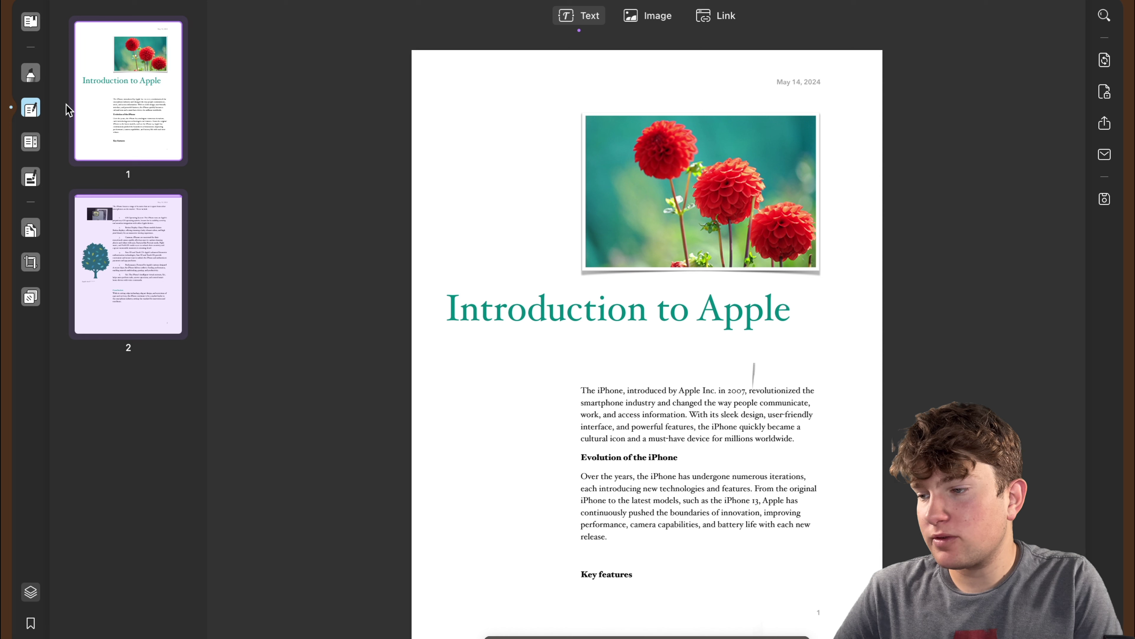
# Set the colour for new text to a custom yellow.
pyautogui.click(567, 18)
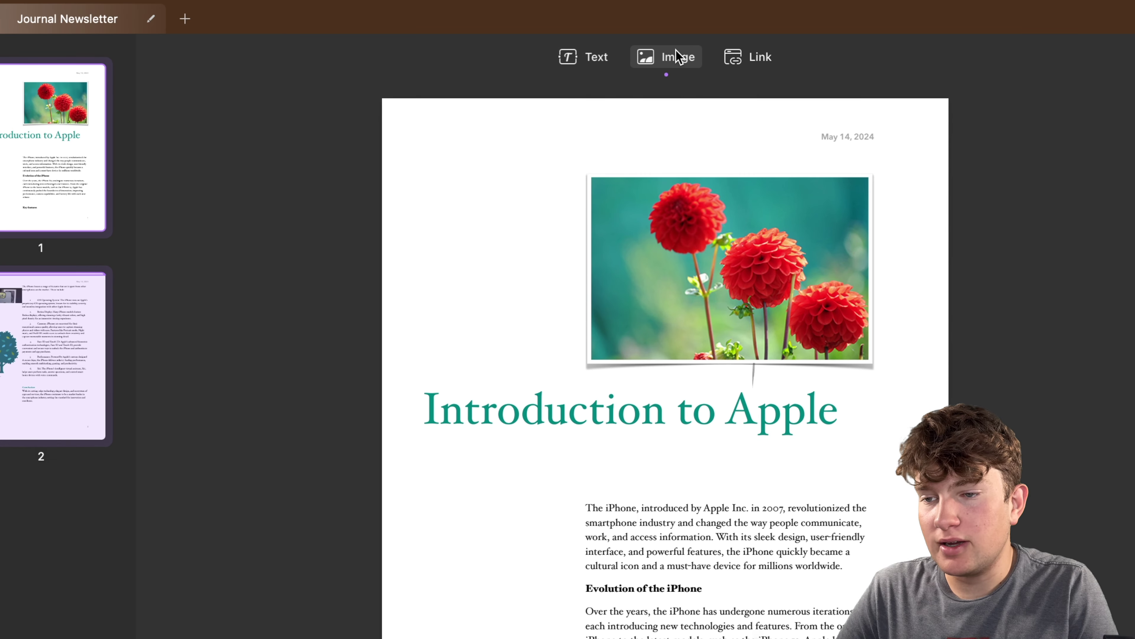
pyautogui.click(756, 57)
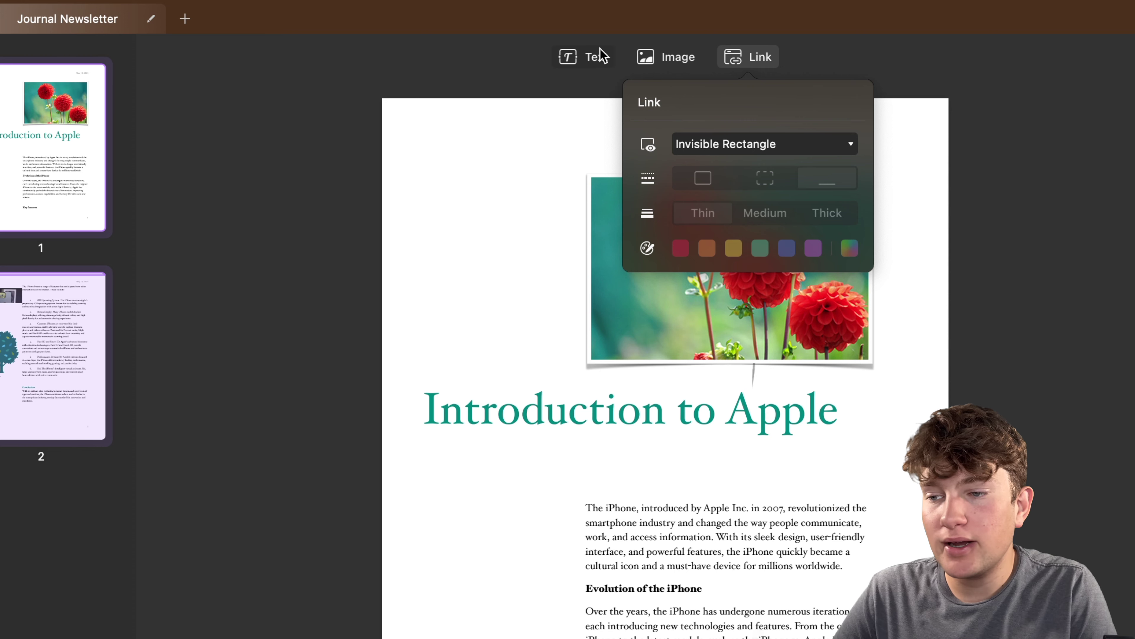
pyautogui.click(599, 56)
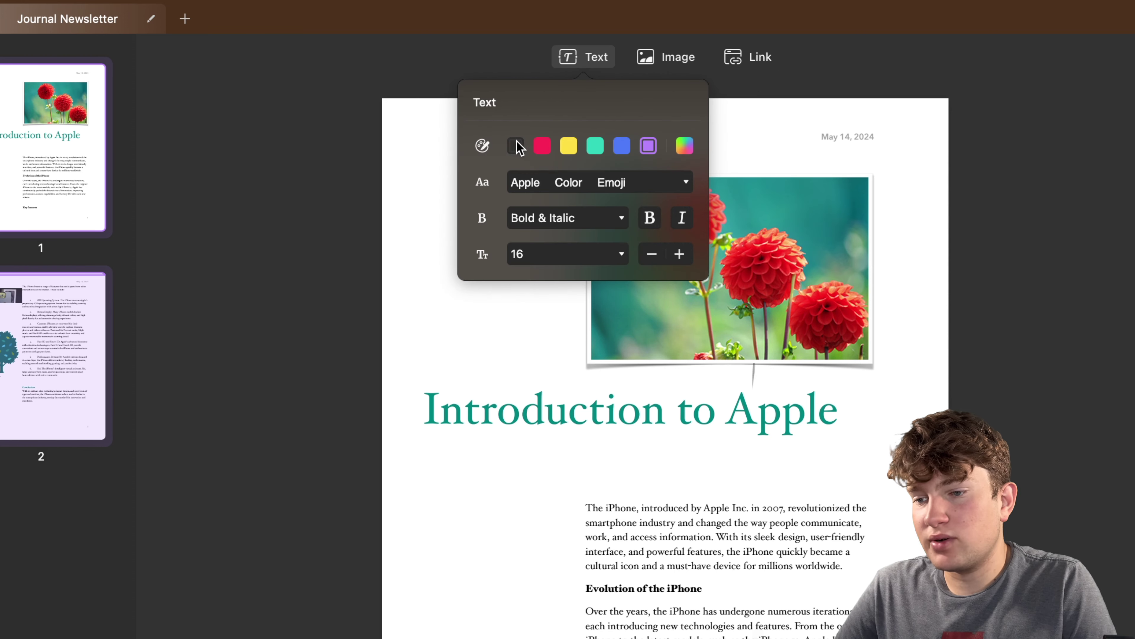
pyautogui.click(687, 146)
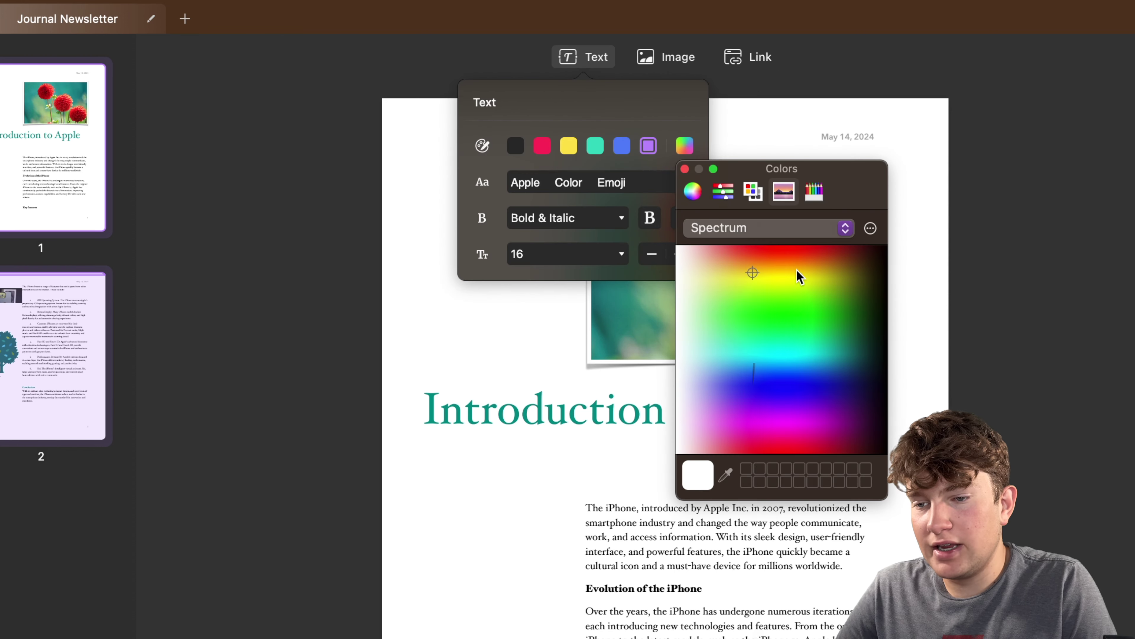
pyautogui.moveTo(831, 272); pyautogui.dragTo(728, 376)
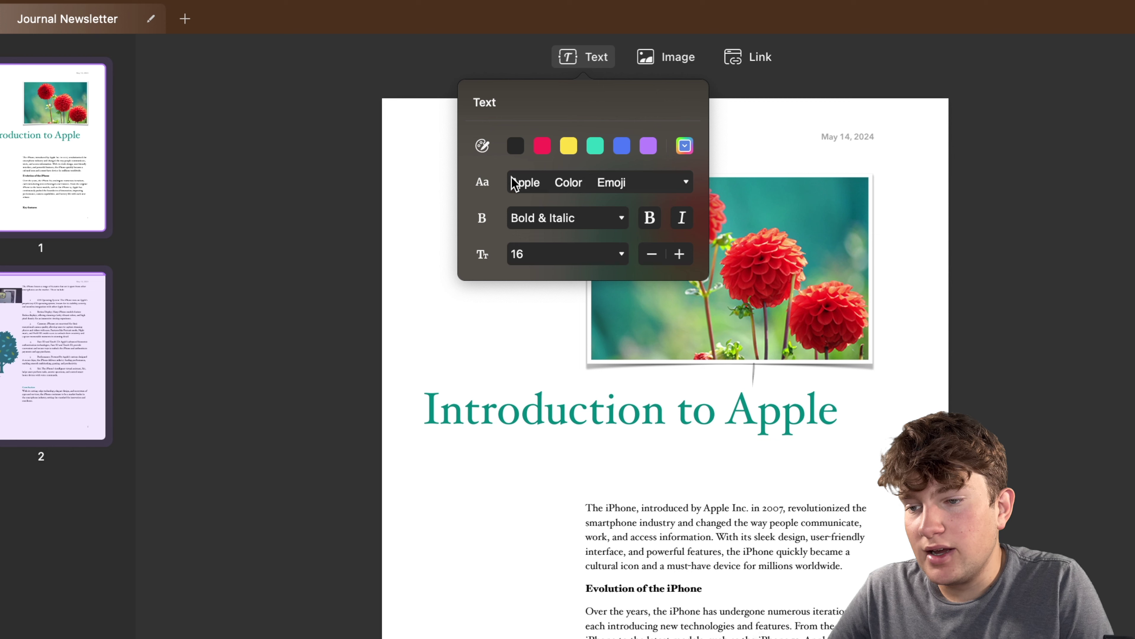
# Set the new text font to Al Bayan in Bold style at size 18.
pyautogui.click(534, 183)
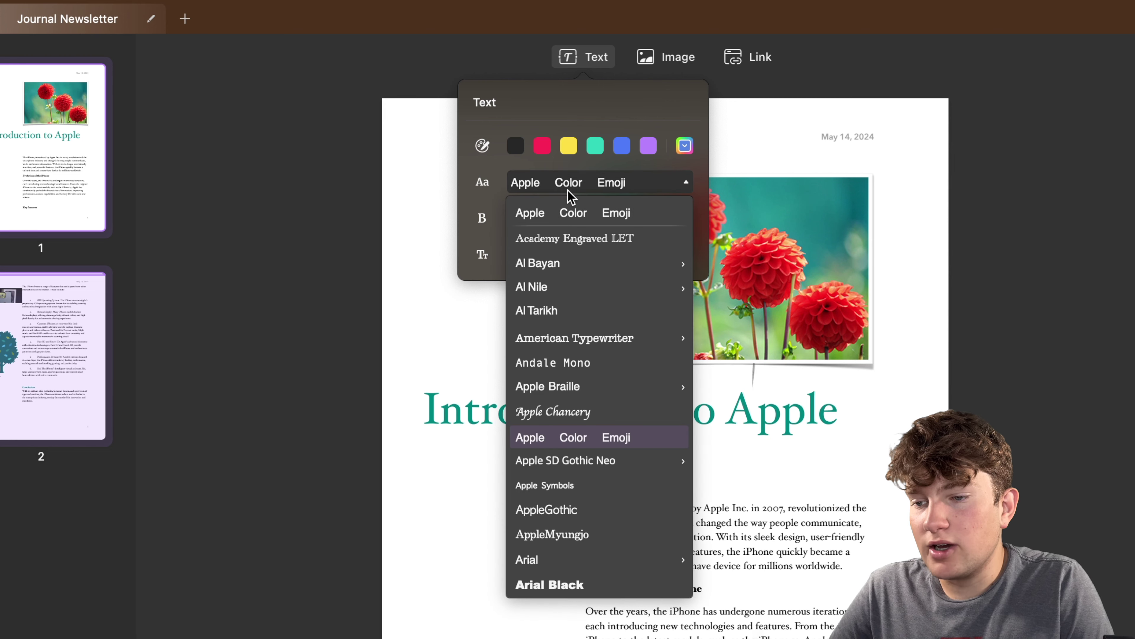
pyautogui.click(538, 264)
pyautogui.click(556, 220)
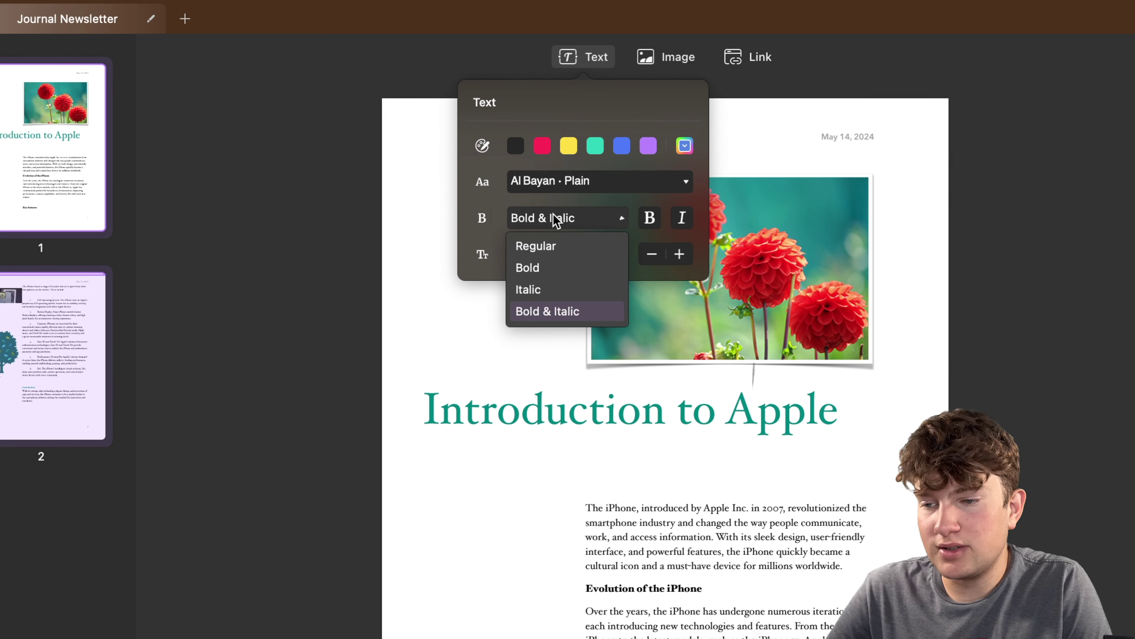
pyautogui.click(549, 271)
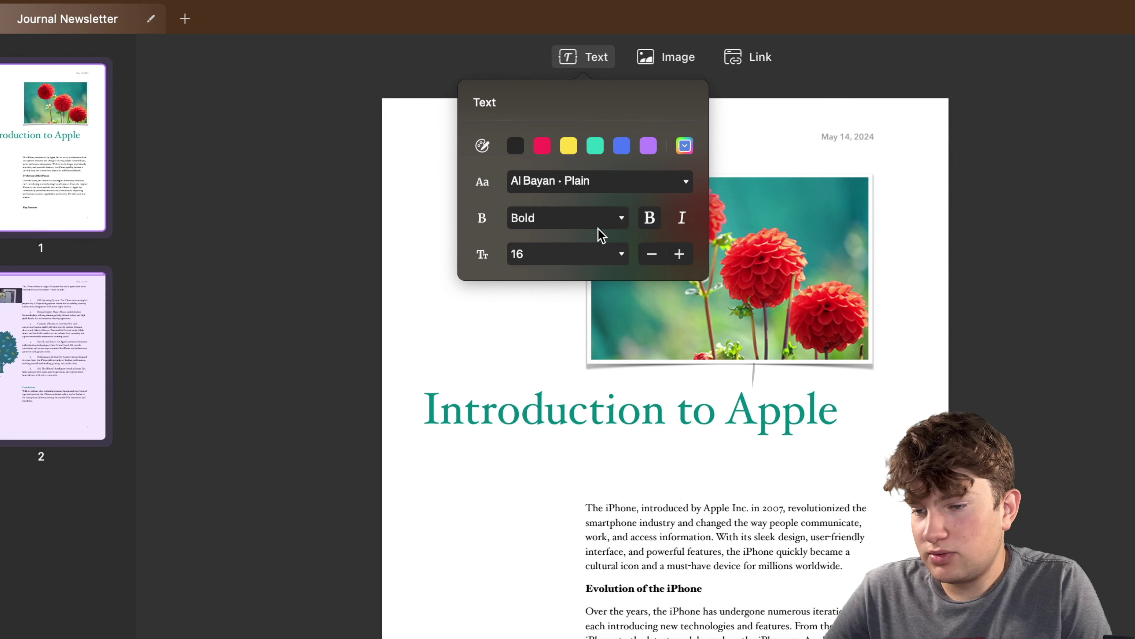
pyautogui.click(681, 219)
pyautogui.click(682, 218)
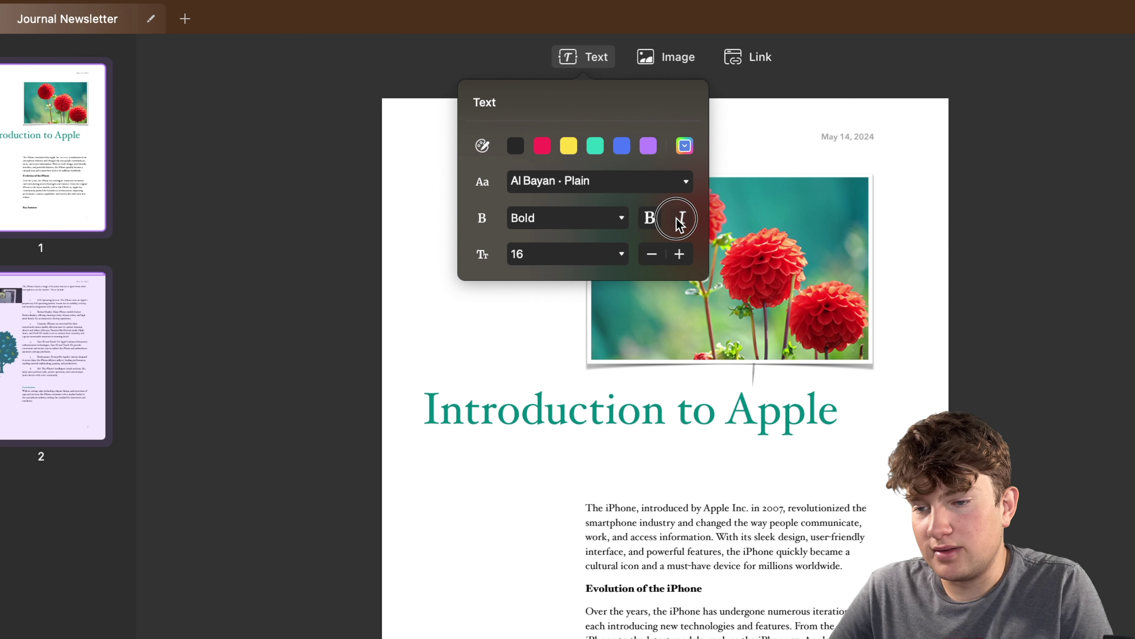
pyautogui.click(683, 219)
pyautogui.click(683, 220)
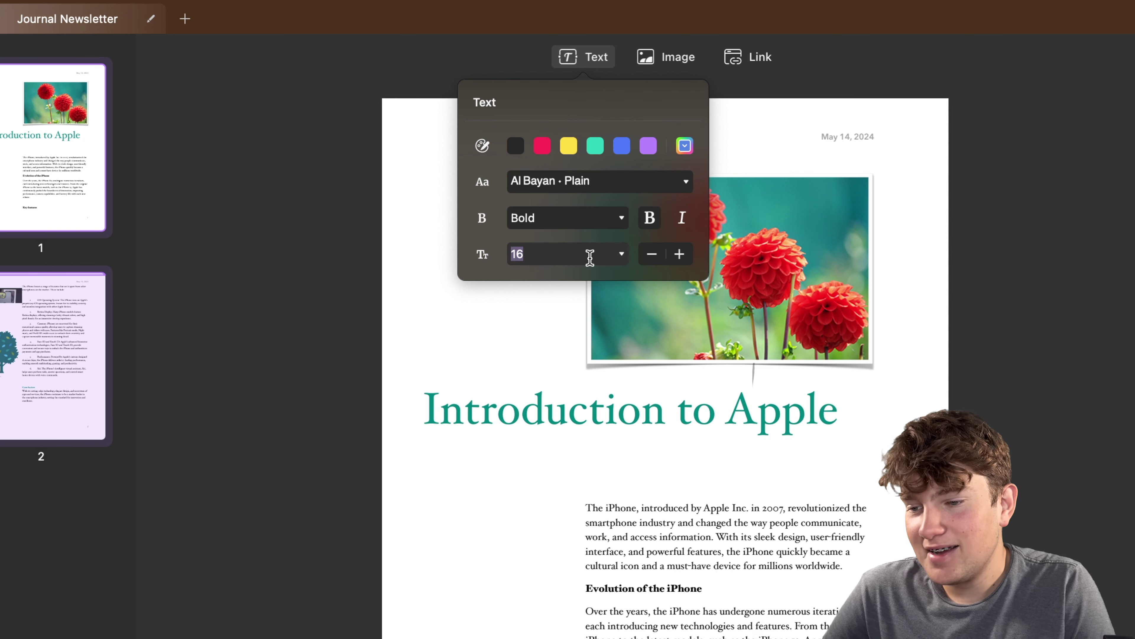
pyautogui.click(622, 254)
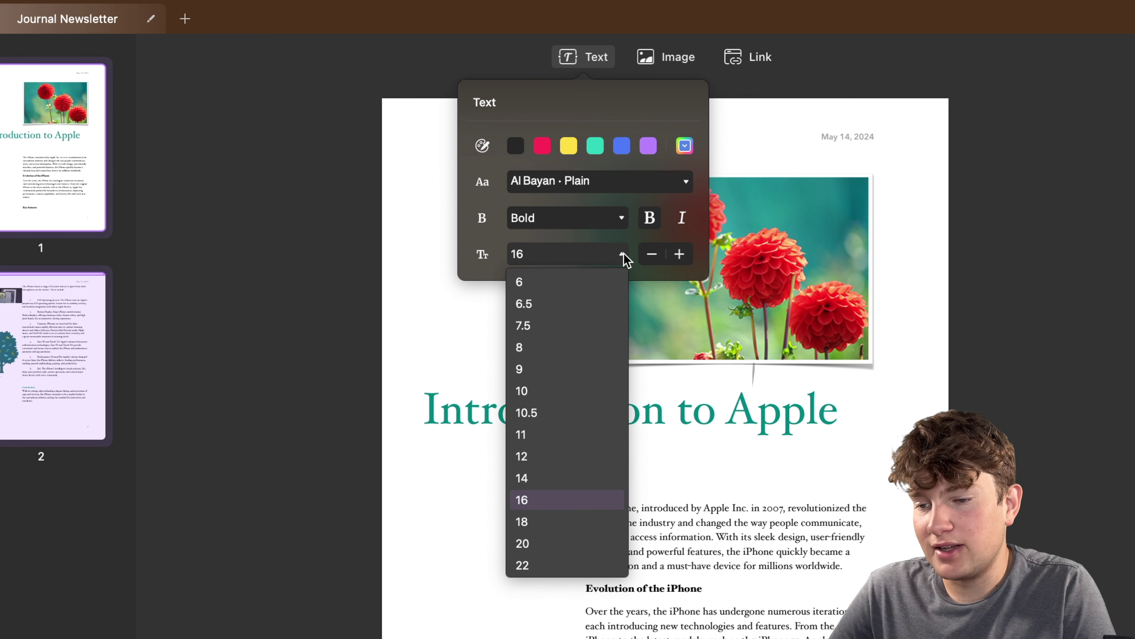
pyautogui.click(524, 522)
pyautogui.click(682, 254)
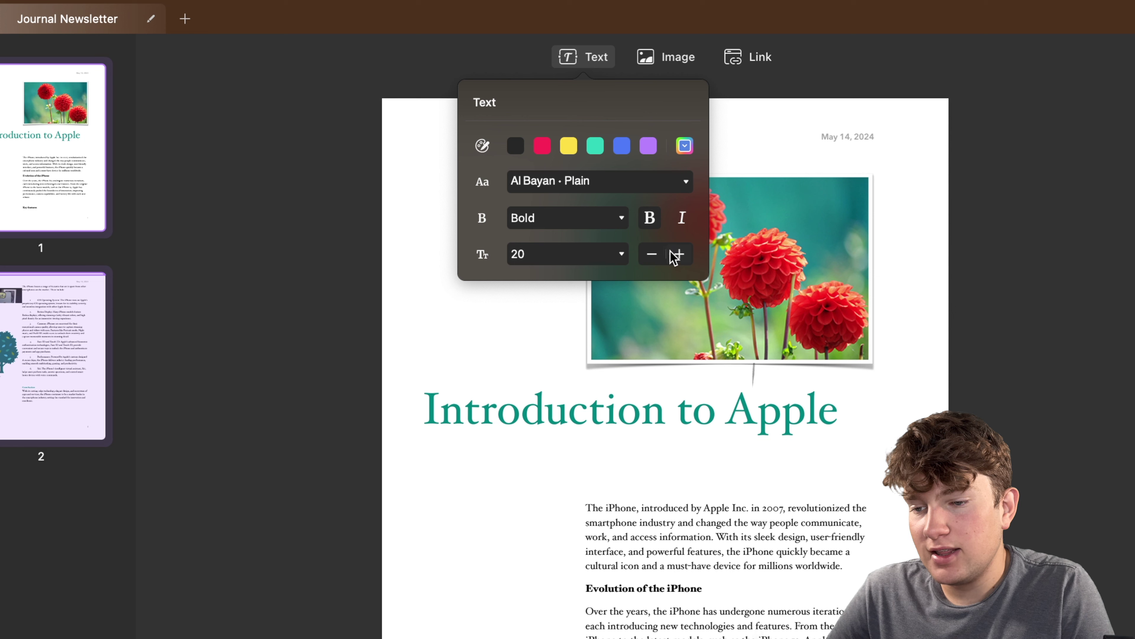
pyautogui.click(658, 256)
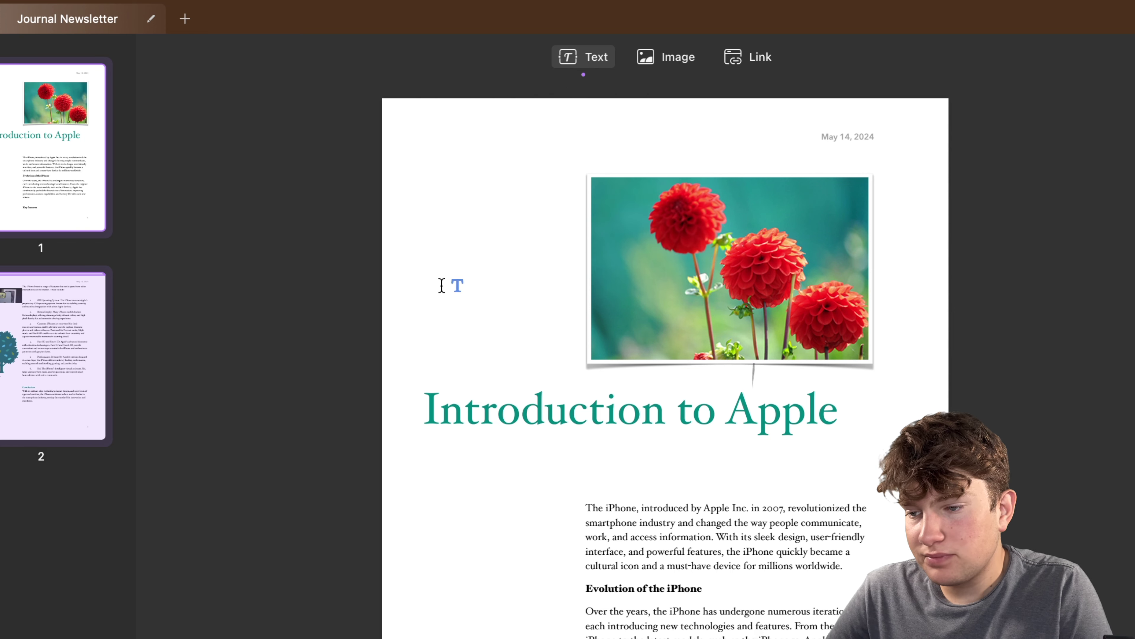
# Add a 'hello' text box left of the flower photo and toggle its underline on and off.
pyautogui.click(422, 275)
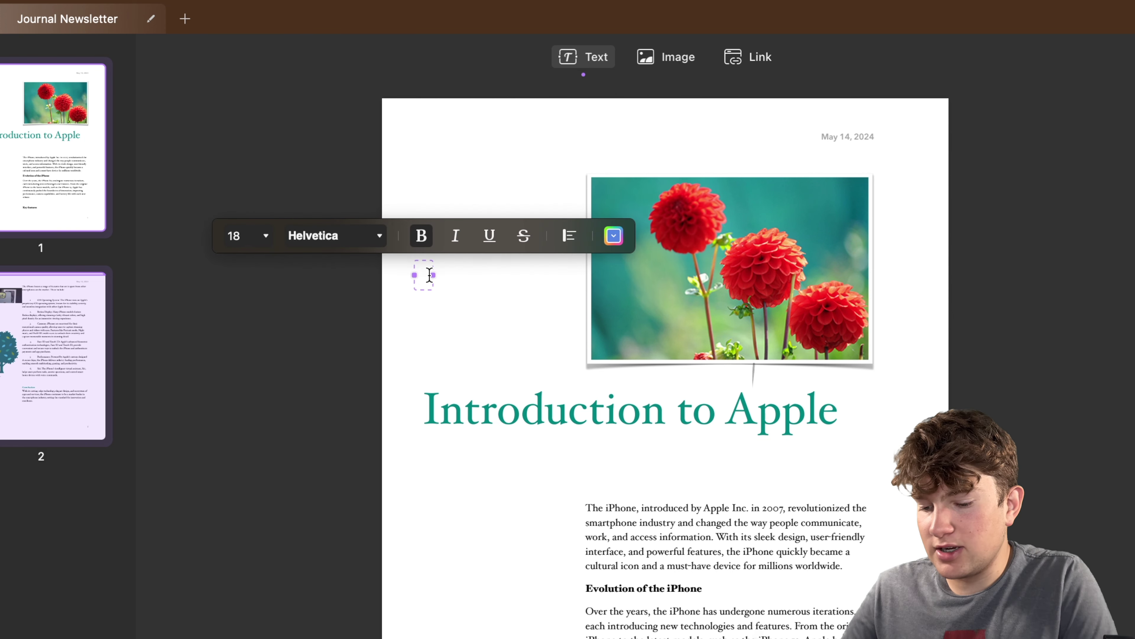
pyautogui.write('hello')
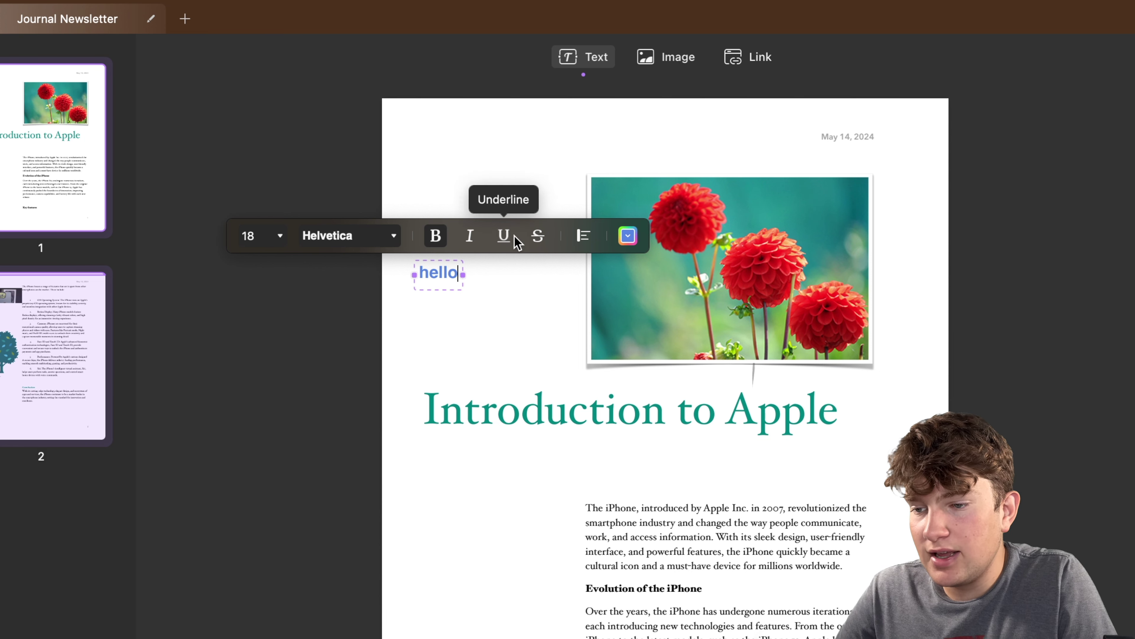
pyautogui.click(503, 236)
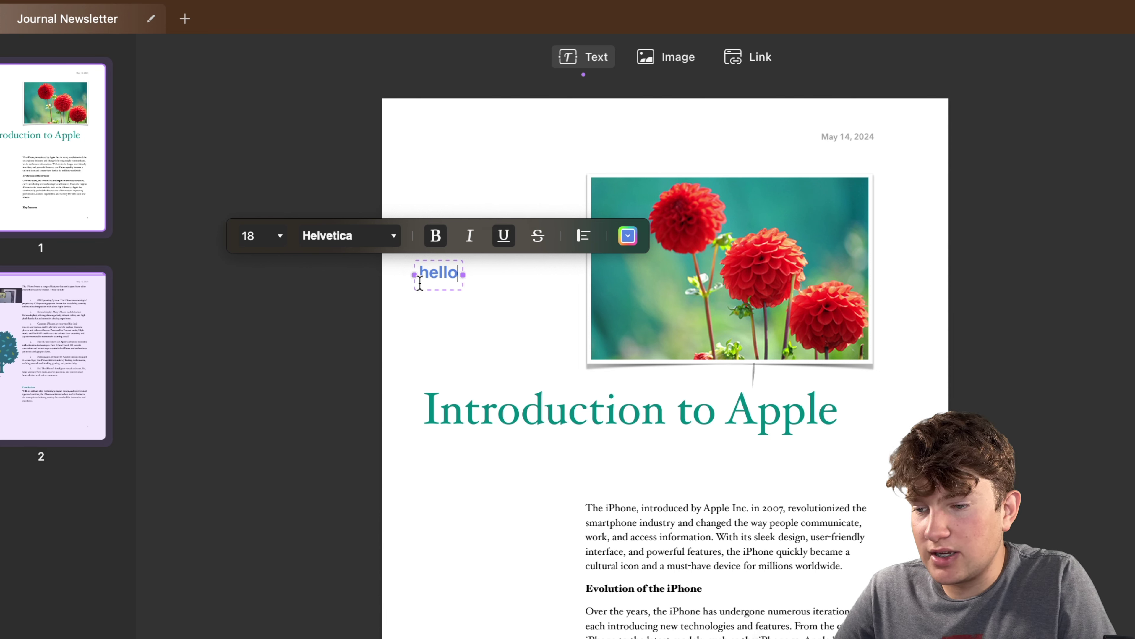
pyautogui.doubleClick(442, 271)
pyautogui.click(503, 236)
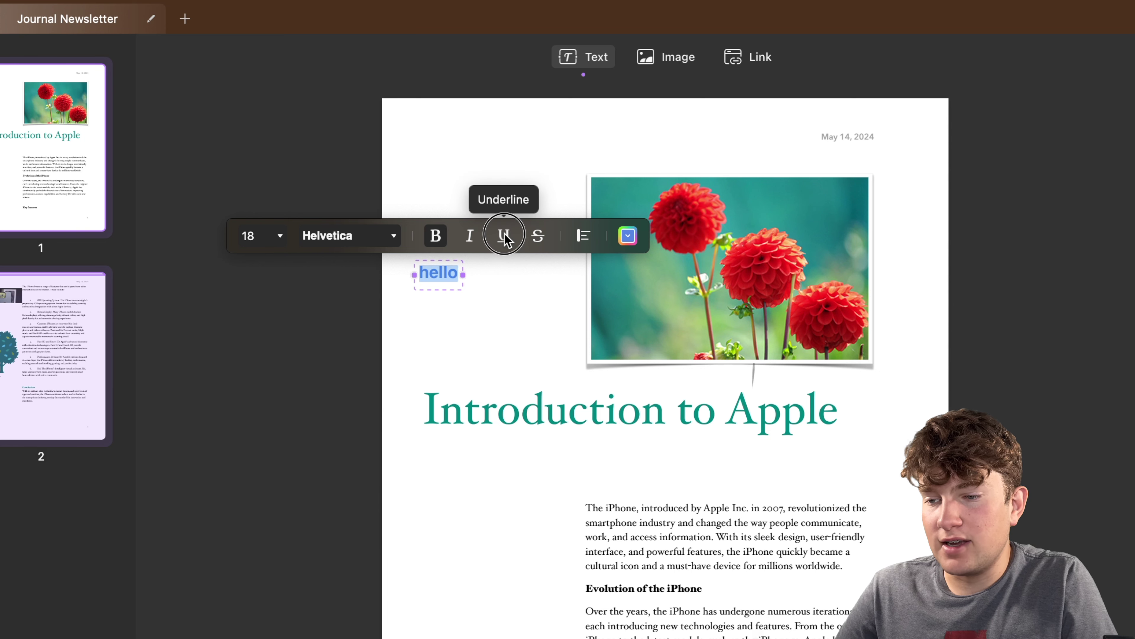
pyautogui.click(474, 275)
pyautogui.doubleClick(430, 272)
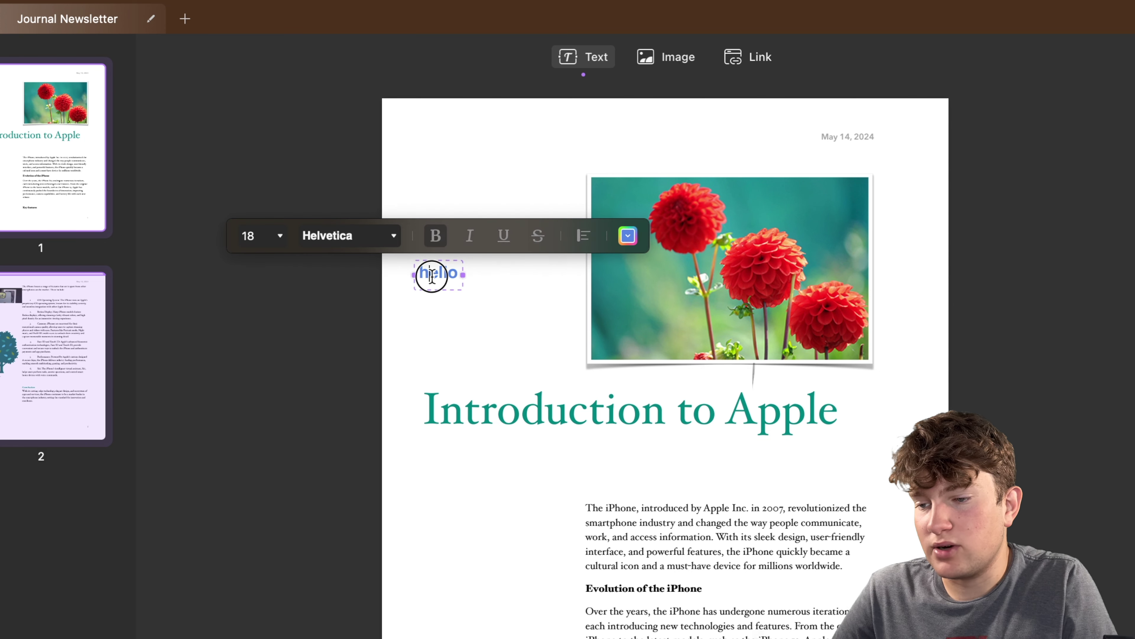
pyautogui.moveTo(461, 271); pyautogui.dragTo(490, 304)
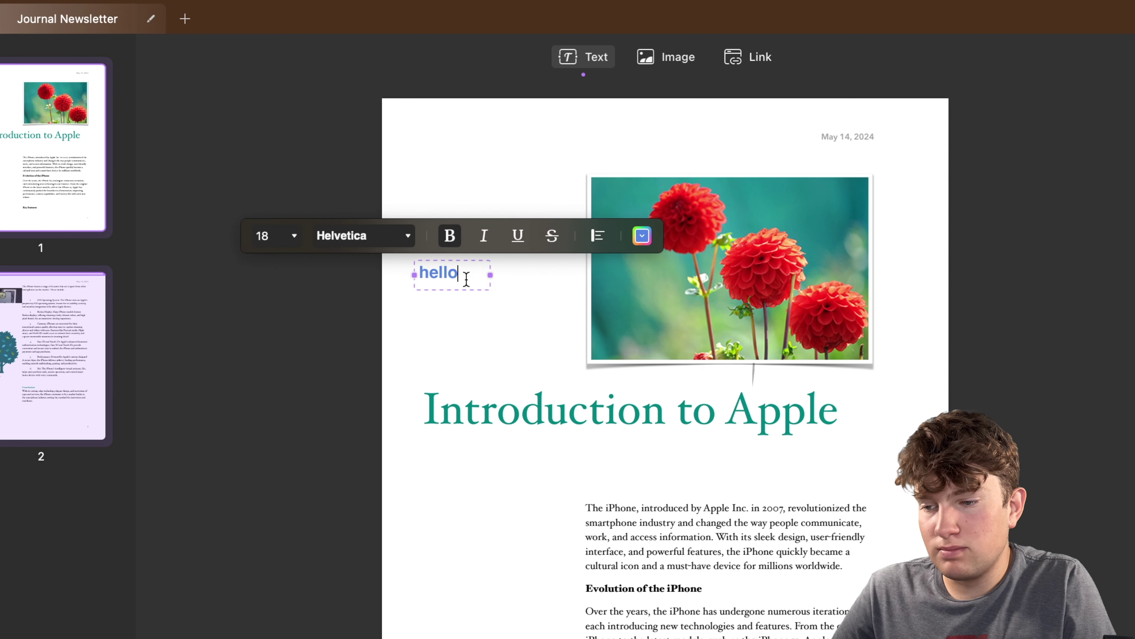
# Make 'hello' 36 pt, then delete the text box.
pyautogui.click(294, 236)
pyautogui.scroll(-3, 271, 488)
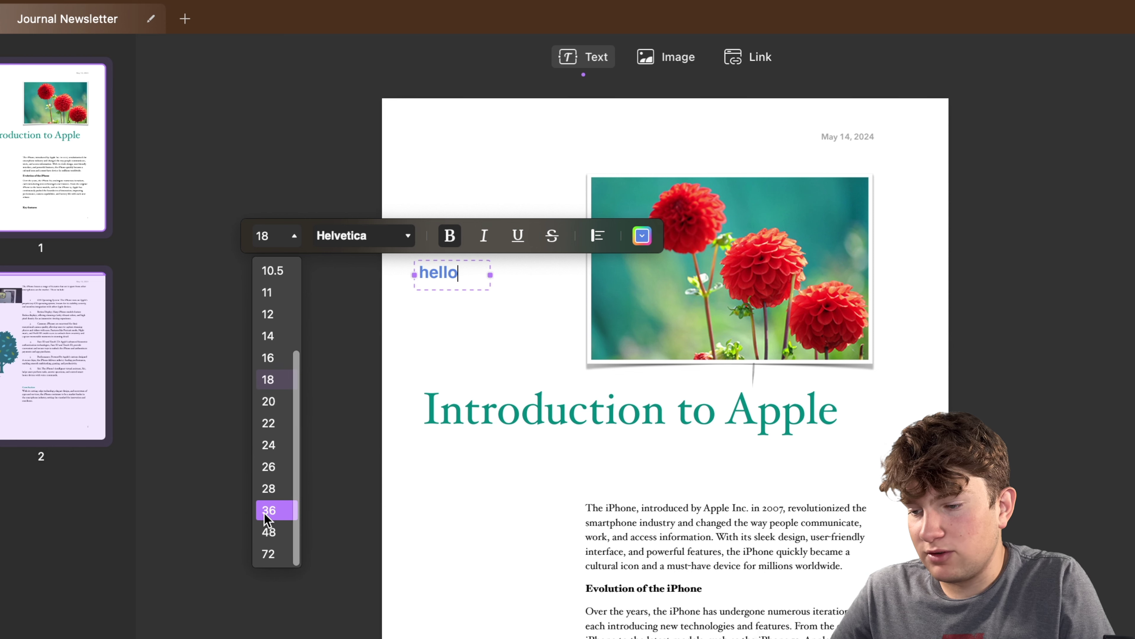
pyautogui.click(271, 510)
pyautogui.click(420, 348)
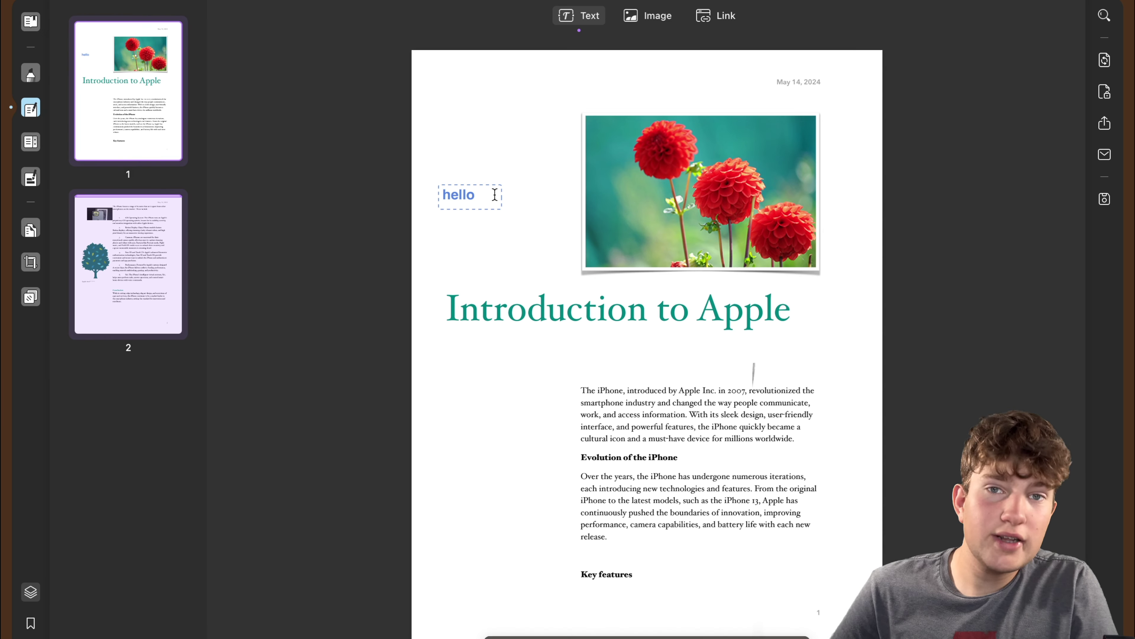
pyautogui.press('BackSpace')
pyautogui.click(660, 20)
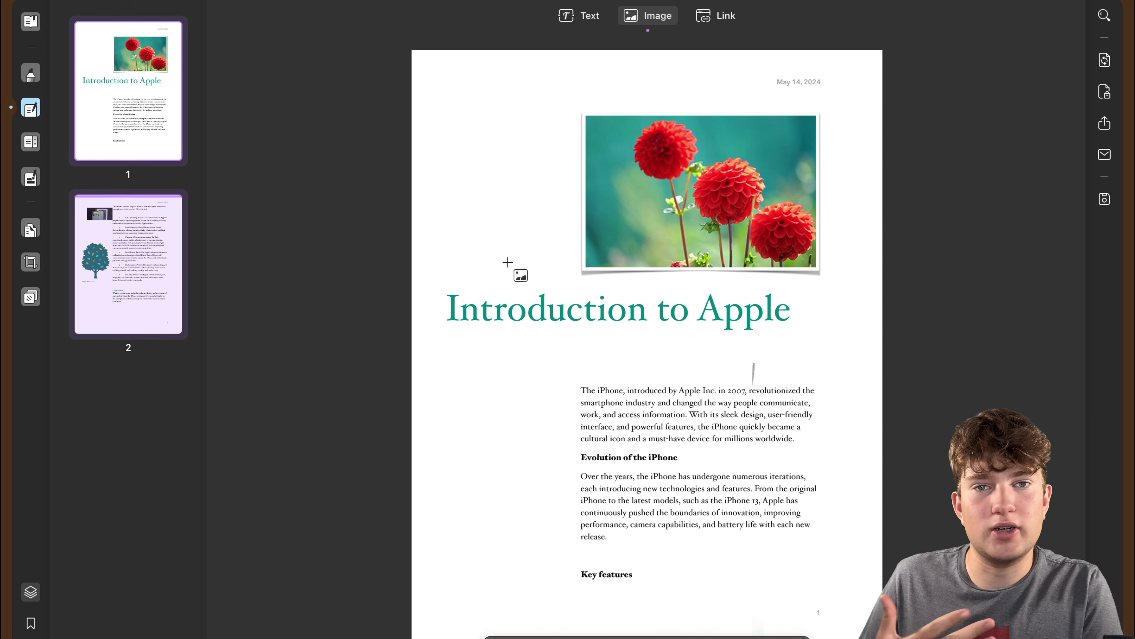
pyautogui.moveTo(692, 637)
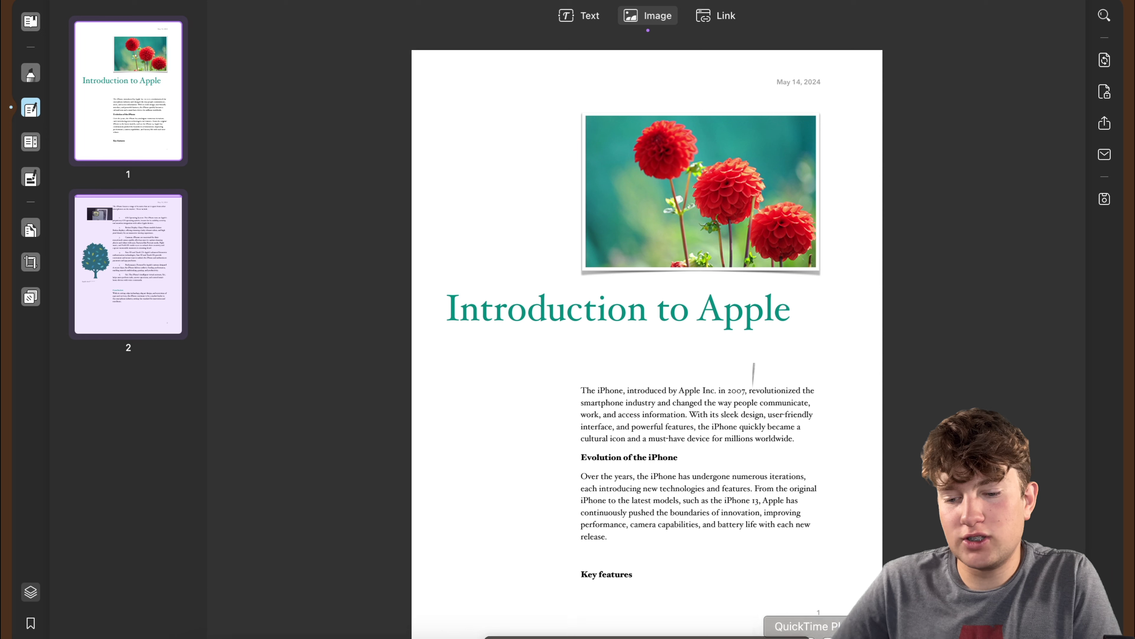
pyautogui.click(865, 631)
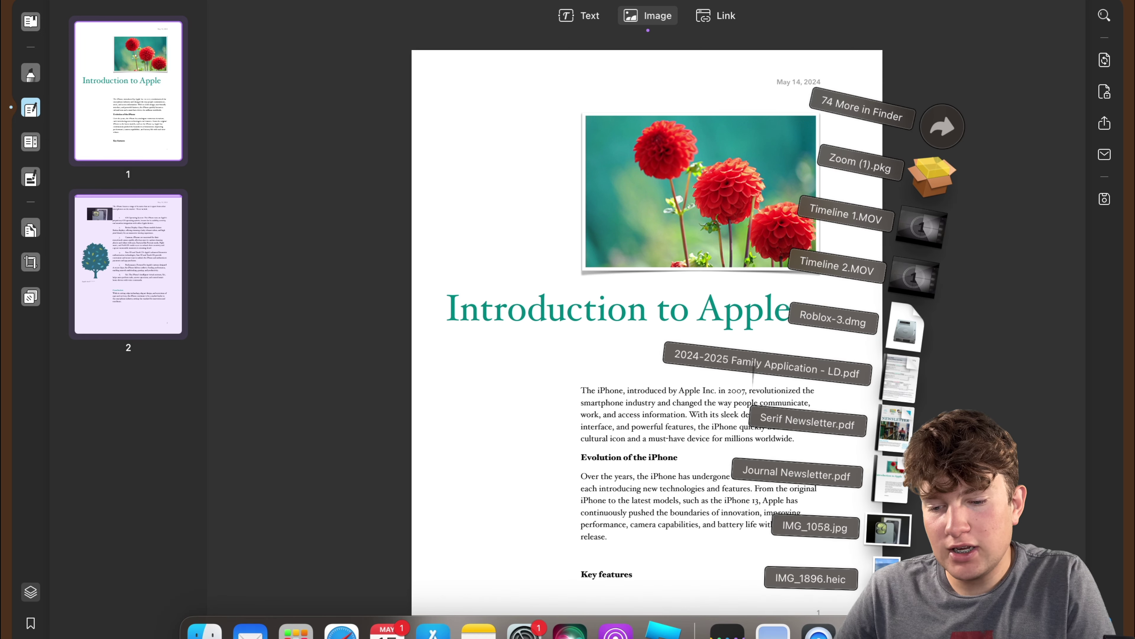
pyautogui.moveTo(812, 578); pyautogui.dragTo(625, 428)
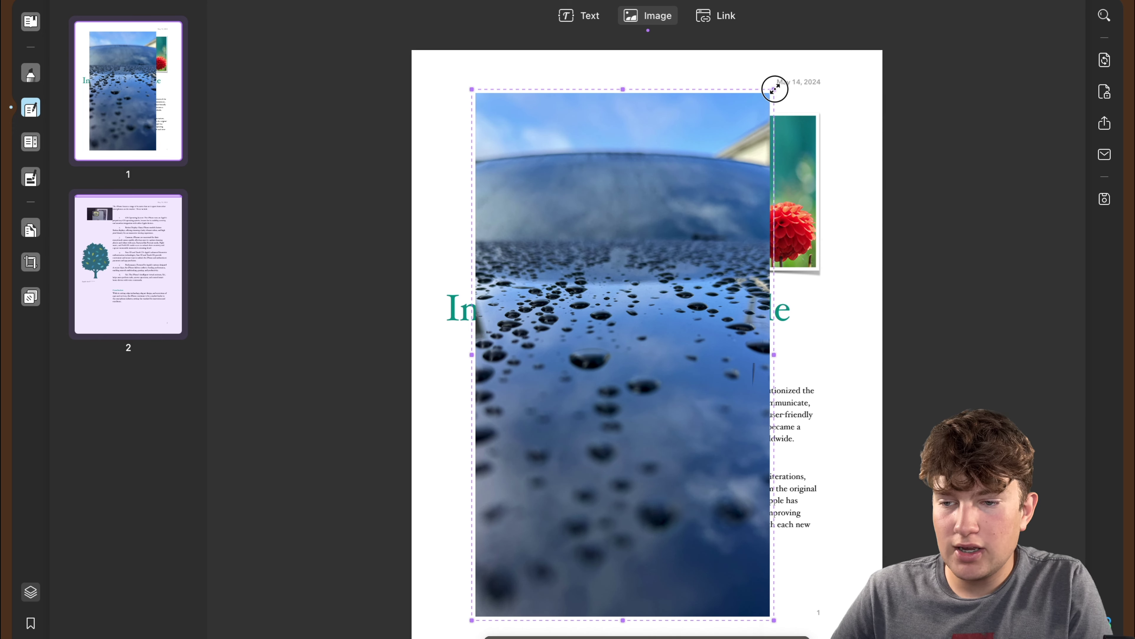
pyautogui.moveTo(774, 89); pyautogui.dragTo(634, 358)
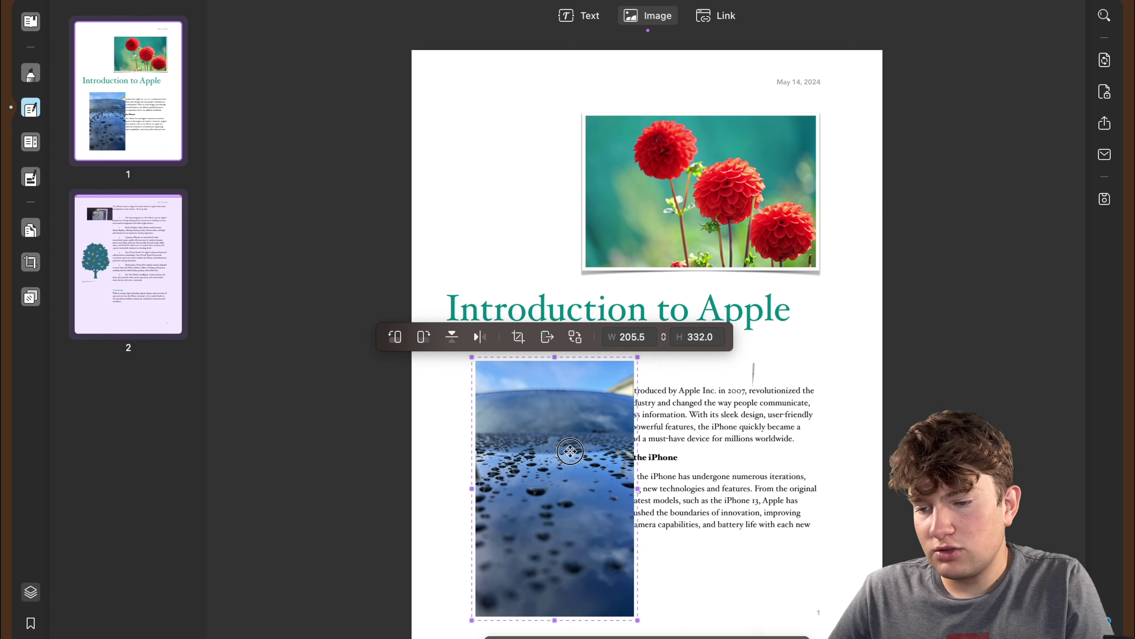
pyautogui.moveTo(576, 428); pyautogui.dragTo(558, 182)
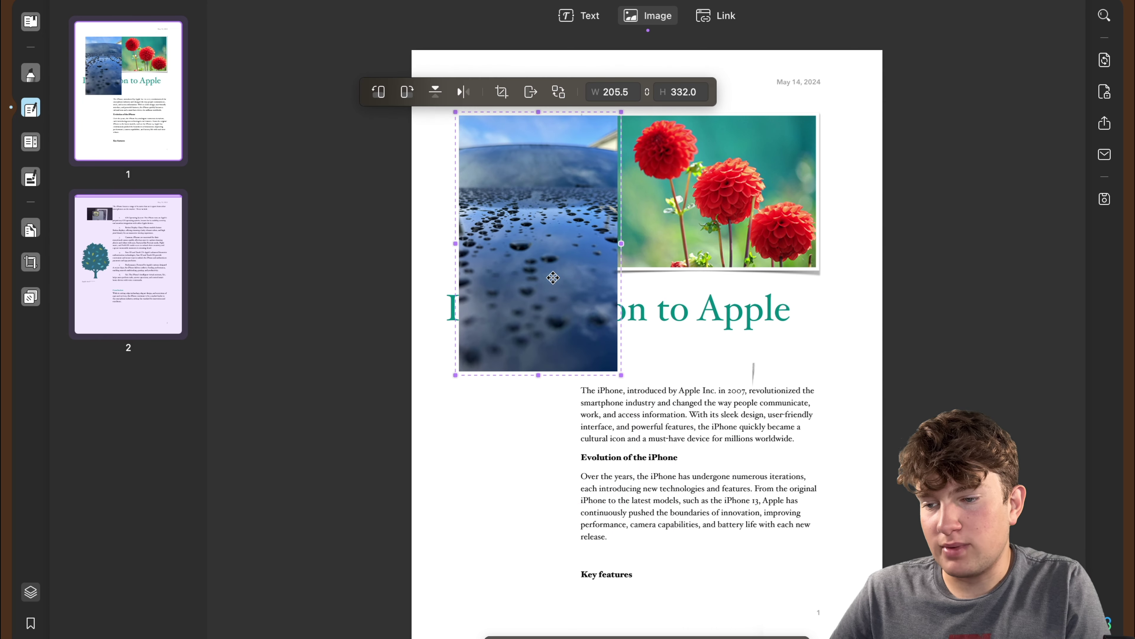
pyautogui.moveTo(455, 374); pyautogui.dragTo(485, 426)
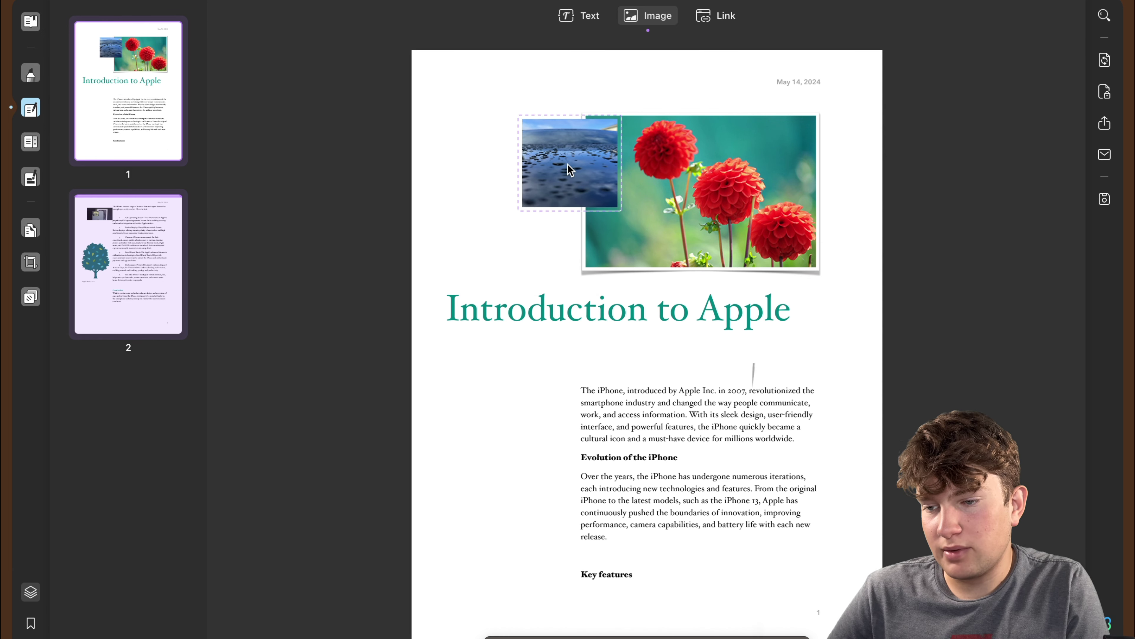
pyautogui.moveTo(567, 165); pyautogui.dragTo(502, 388)
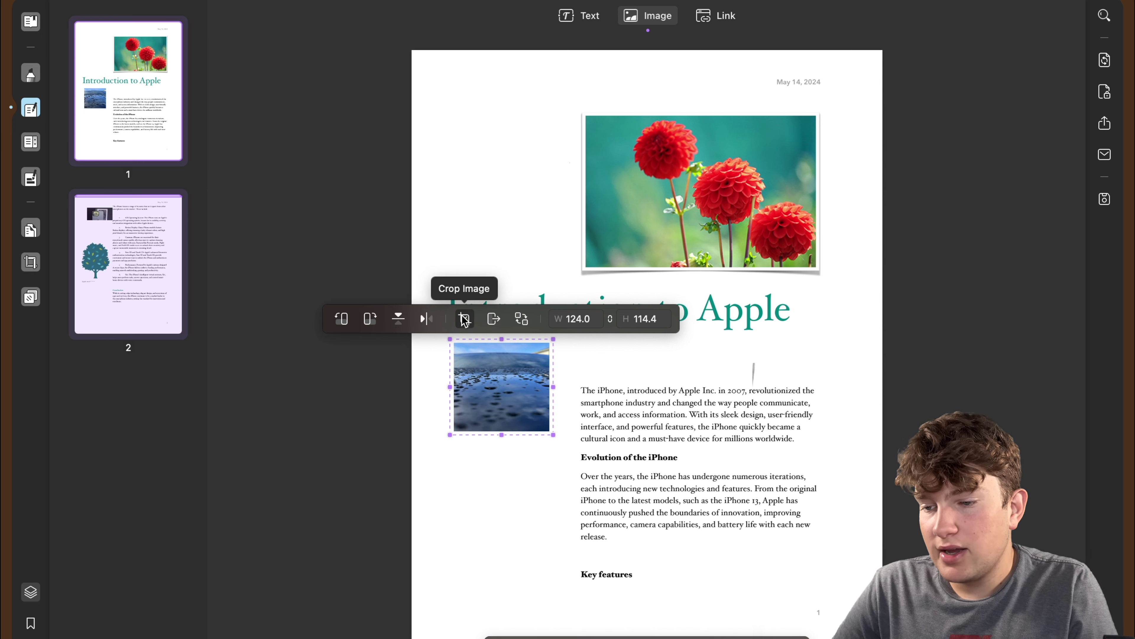
pyautogui.press('super+z')
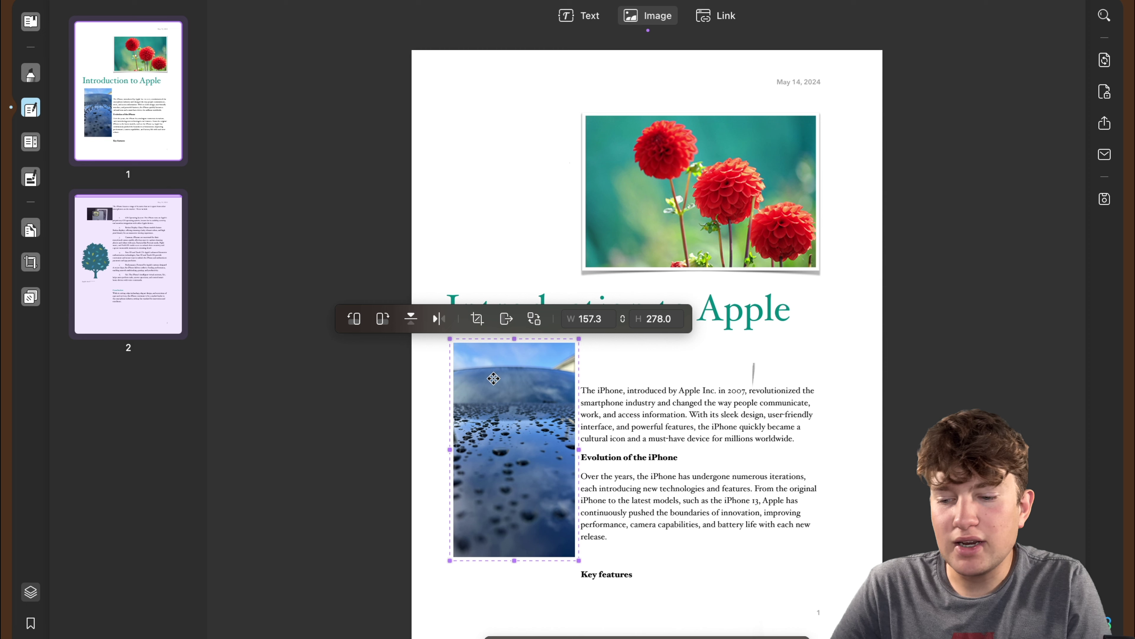
pyautogui.press('BackSpace')
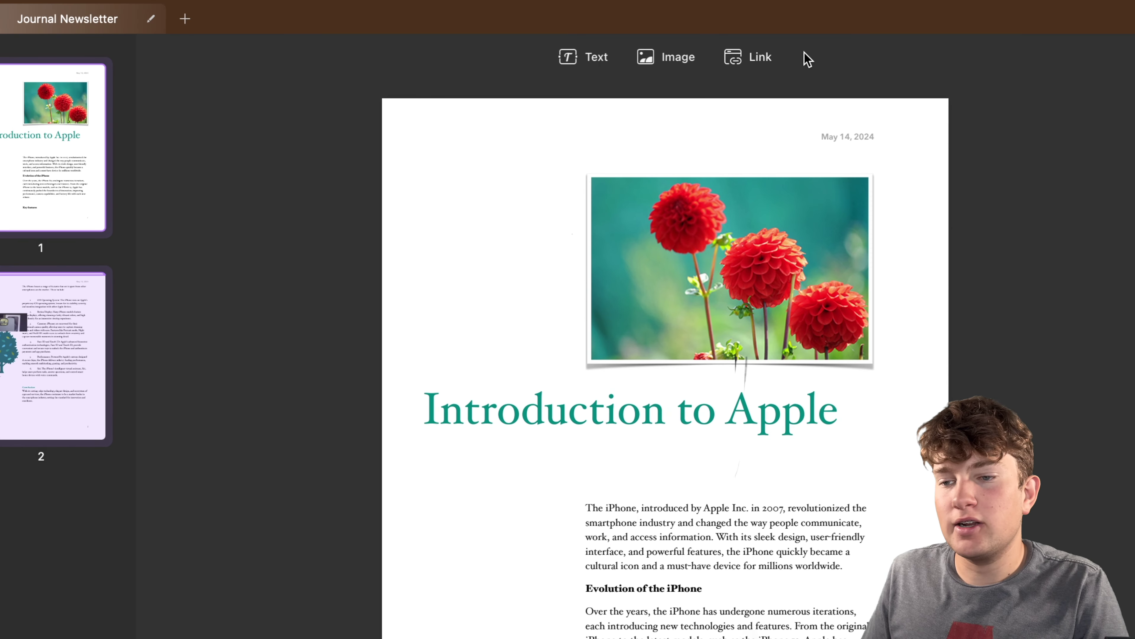
# Add an invisible-rectangle link to youtube.com beside the flower photo.
pyautogui.click(752, 59)
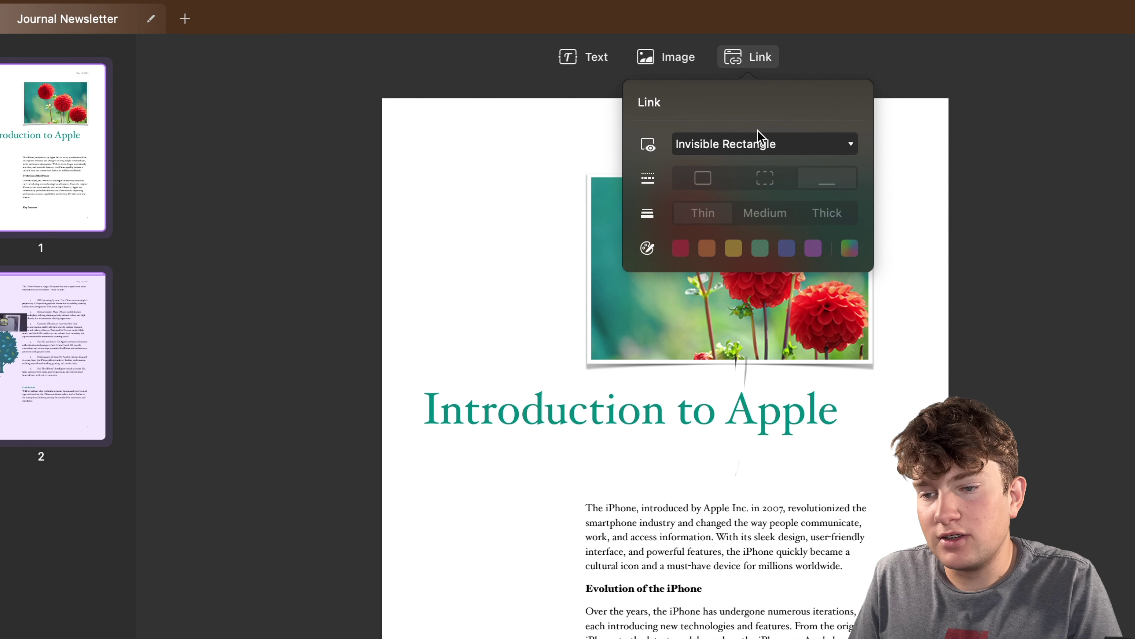
pyautogui.click(765, 142)
pyautogui.click(684, 192)
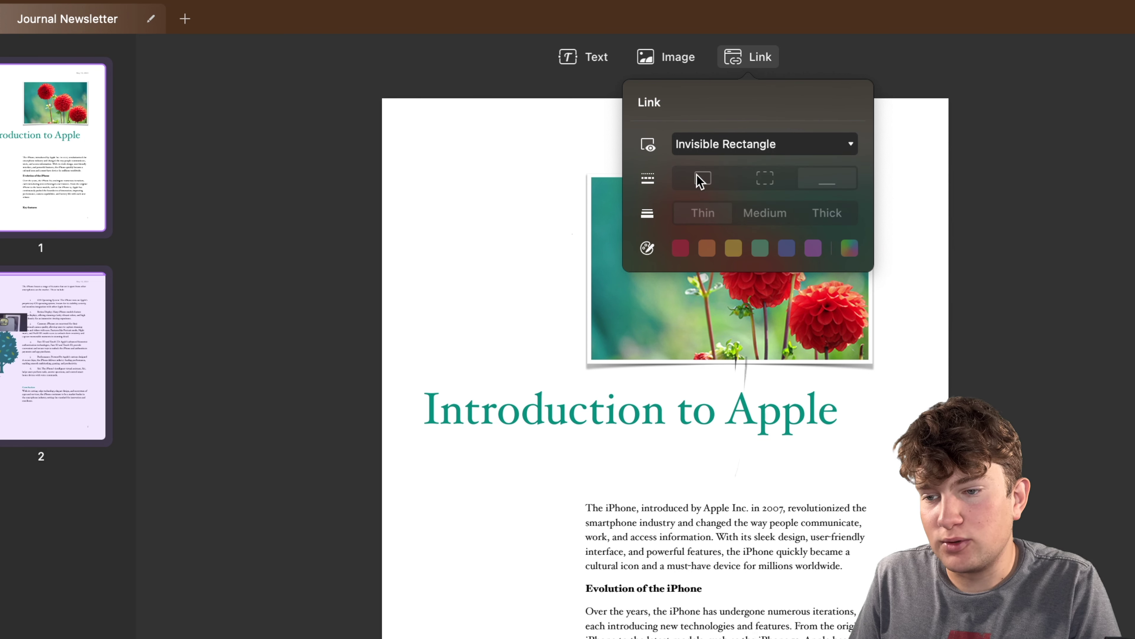
pyautogui.click(505, 223)
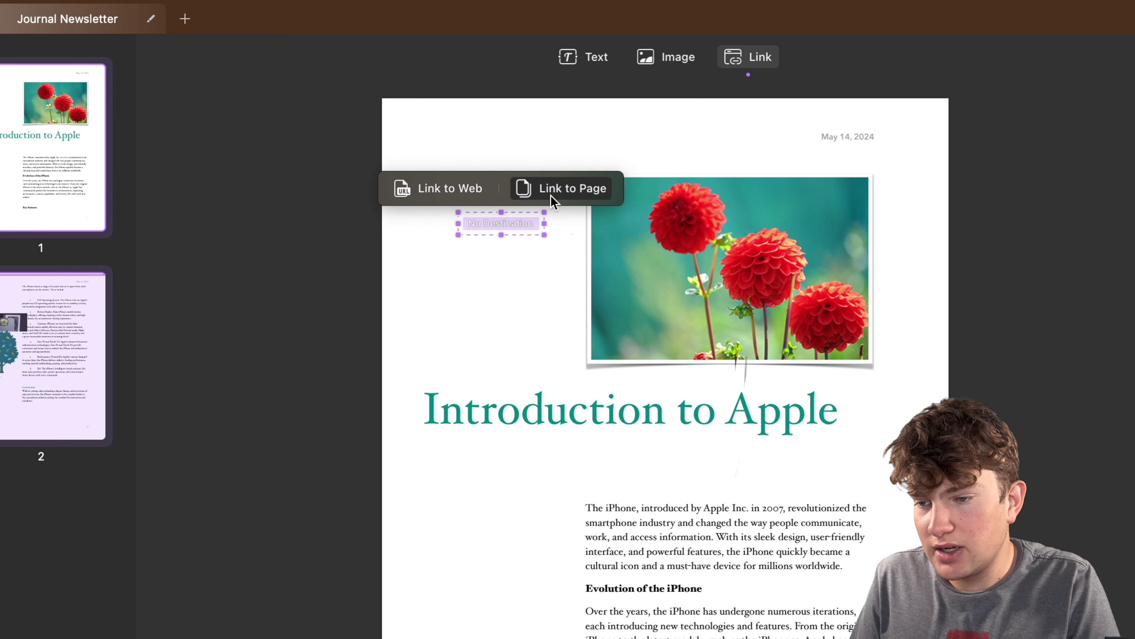
pyautogui.click(472, 188)
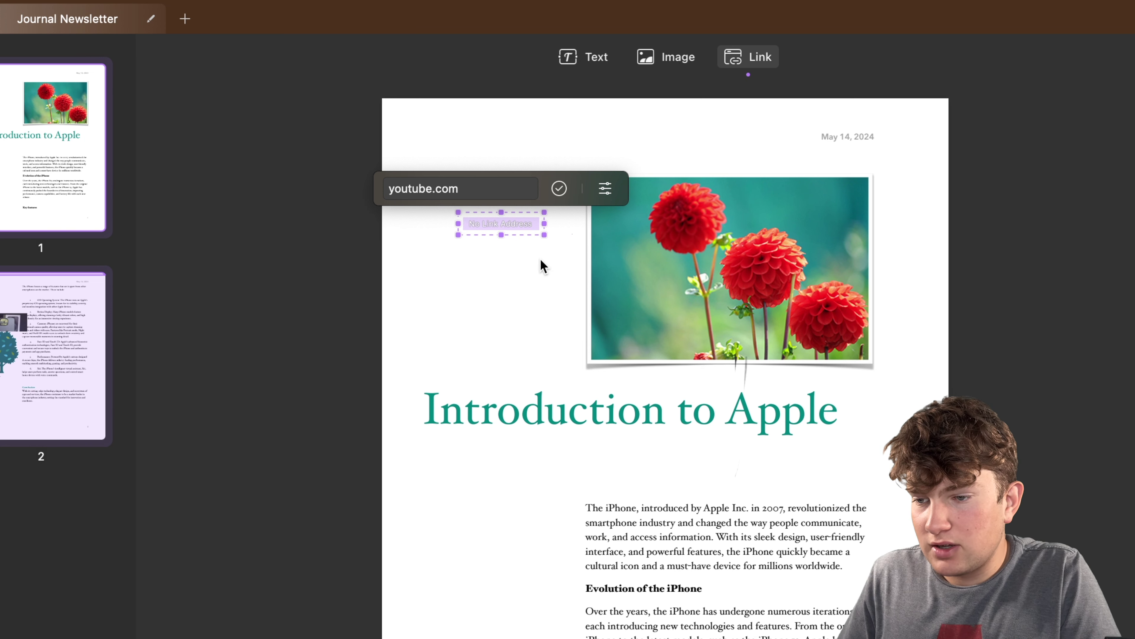
pyautogui.click(560, 189)
# Discard an unfinished second link box and verify the youtube.com link's address.
pyautogui.click(489, 282)
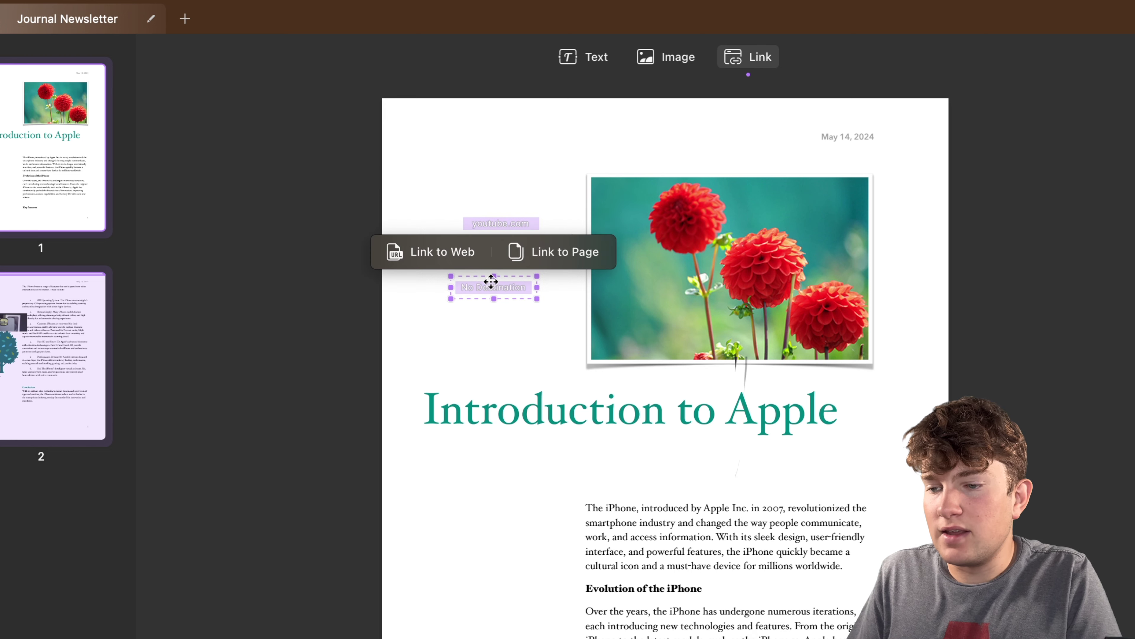
pyautogui.click(415, 197)
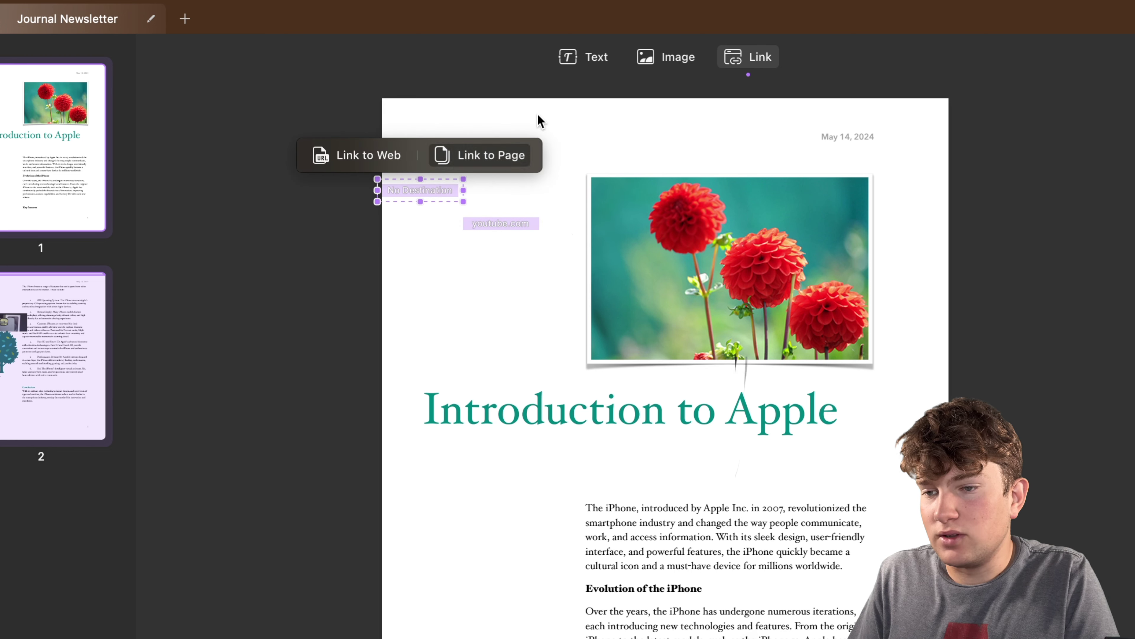
pyautogui.click(745, 51)
pyautogui.click(755, 55)
pyautogui.click(502, 224)
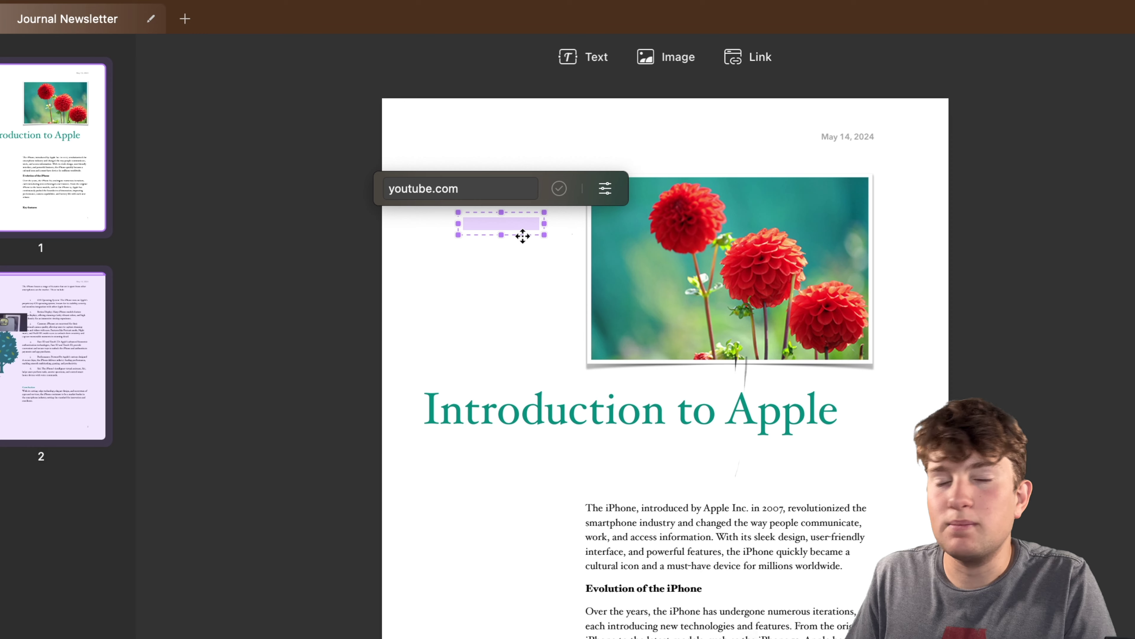
pyautogui.click(555, 265)
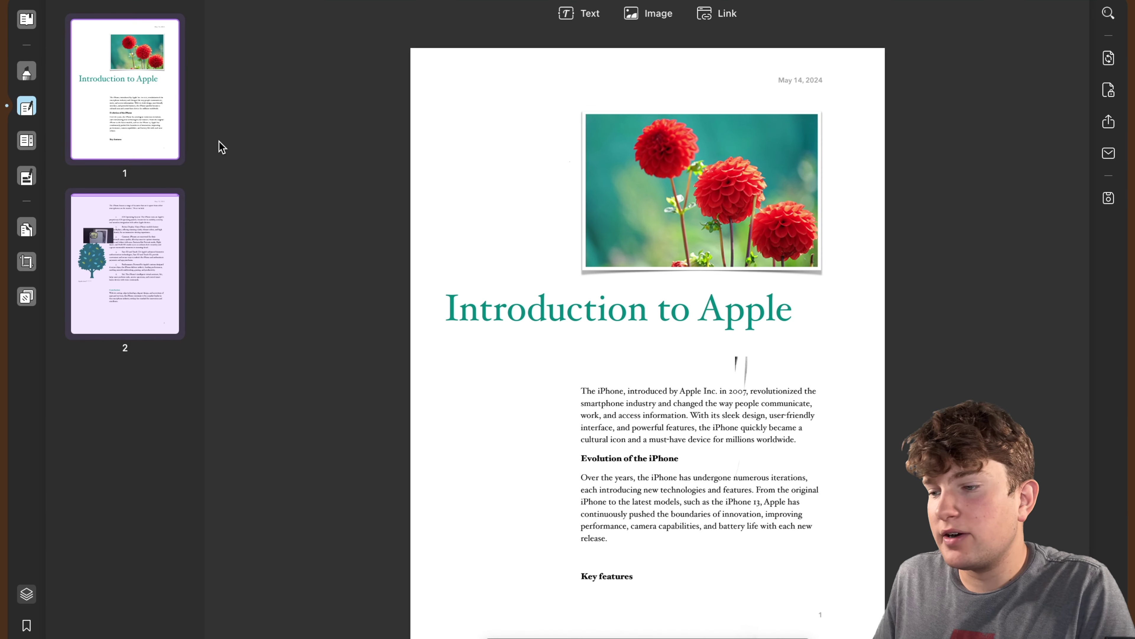
# Create a new flat horizontal text watermark using the creator's name as its text.
pyautogui.click(27, 297)
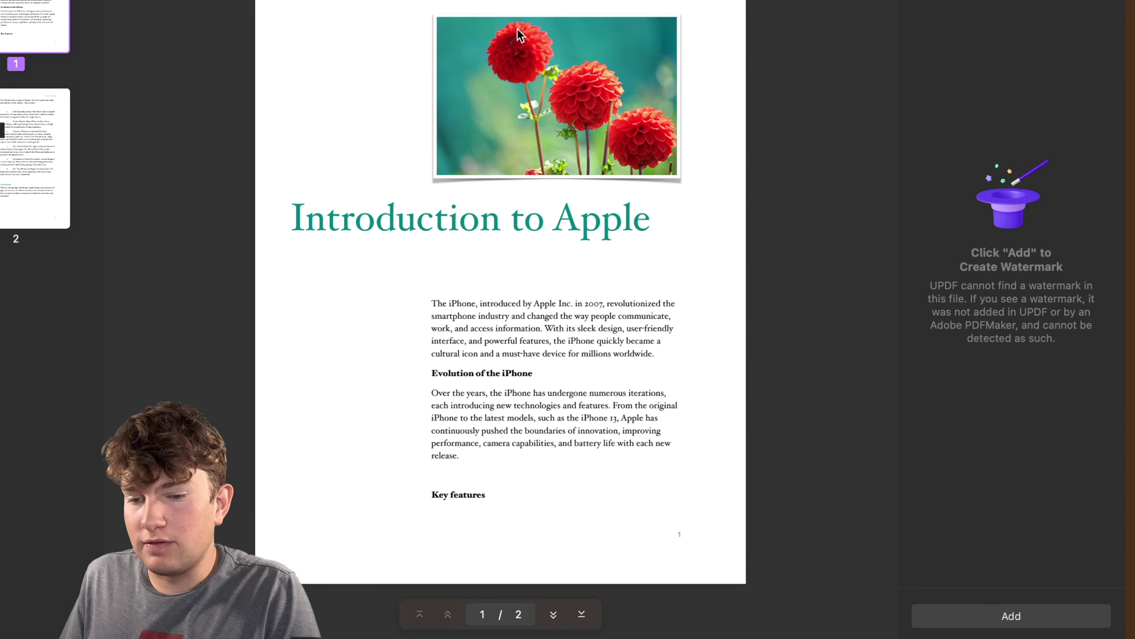
pyautogui.click(995, 616)
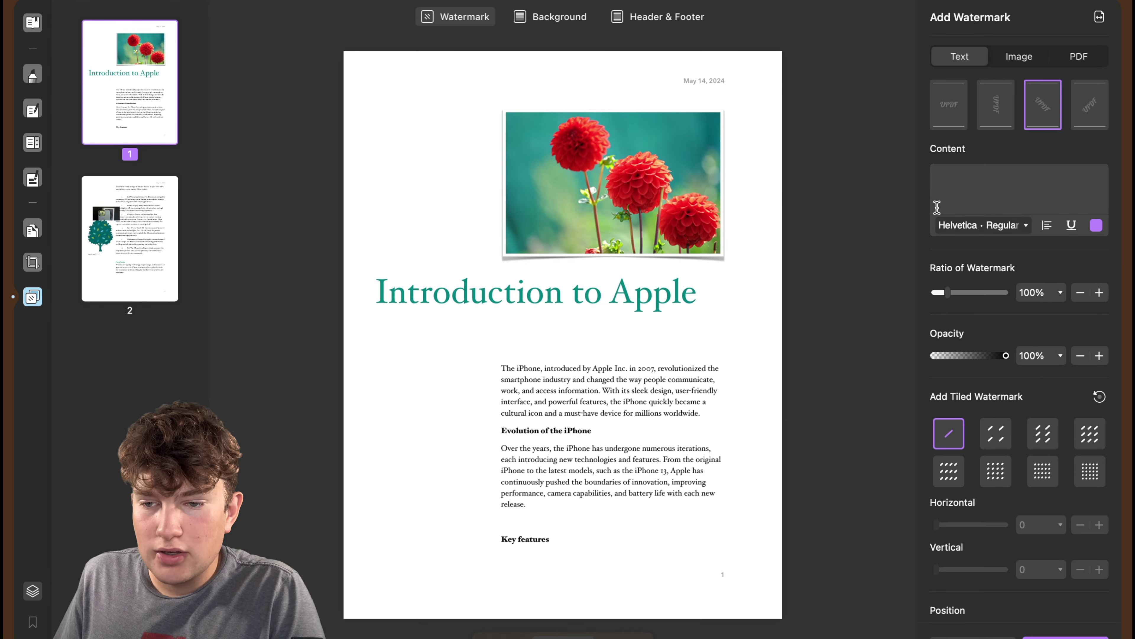
pyautogui.click(959, 107)
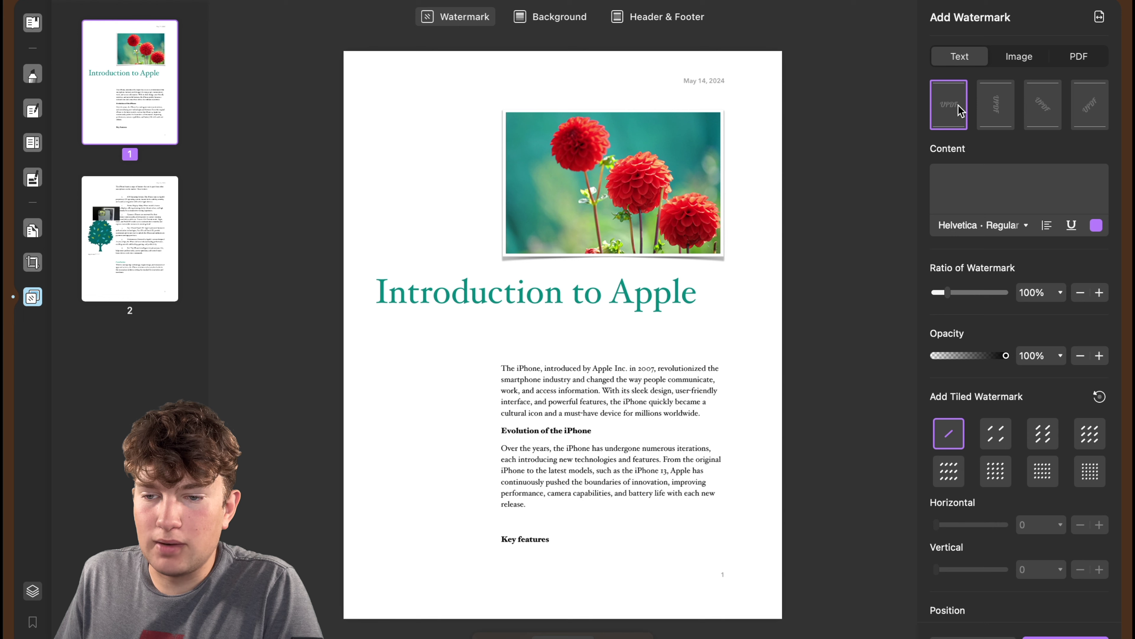
pyautogui.click(980, 175)
pyautogui.write('isaa')
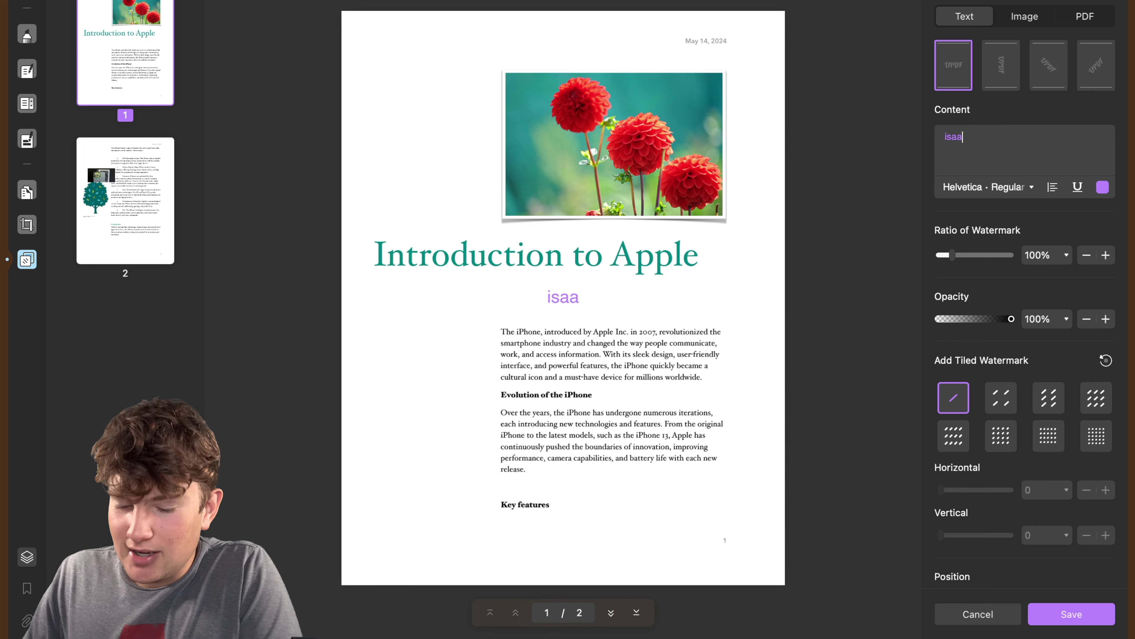
pyautogui.write('acc')
# Scale the watermark to 110% and set a sparse tiled pattern.
pyautogui.moveTo(951, 259)
pyautogui.mouseDown()
pyautogui.moveTo(970, 256)
pyautogui.moveTo(954, 263)
pyautogui.mouseUp()
pyautogui.click(1001, 398)
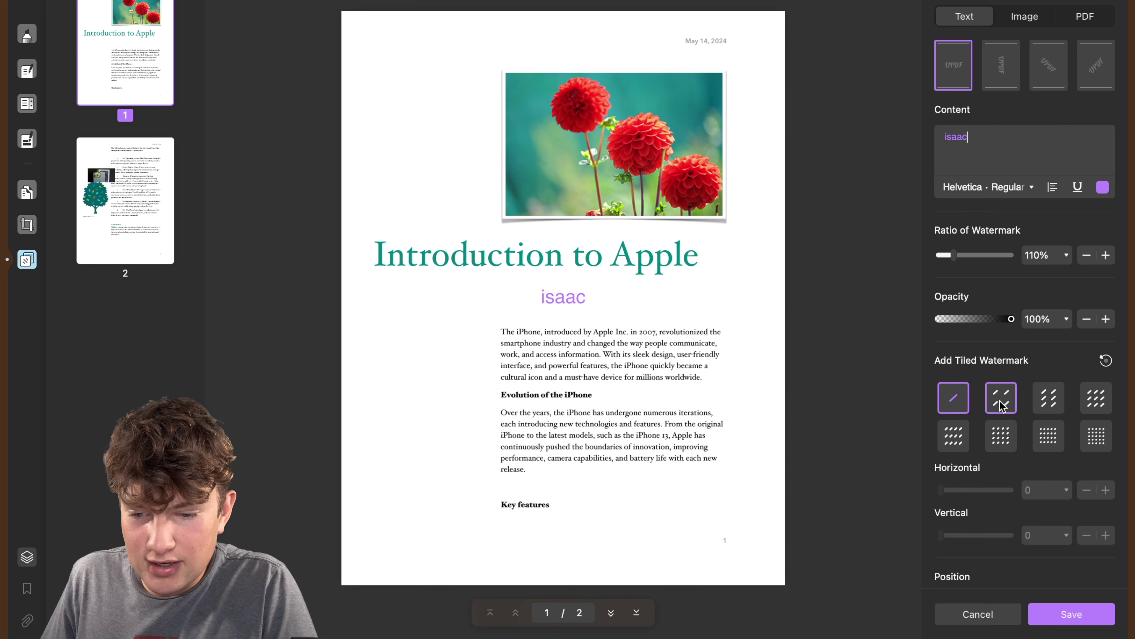
pyautogui.scroll(-2, 997, 440)
pyautogui.scroll(-6, 976, 526)
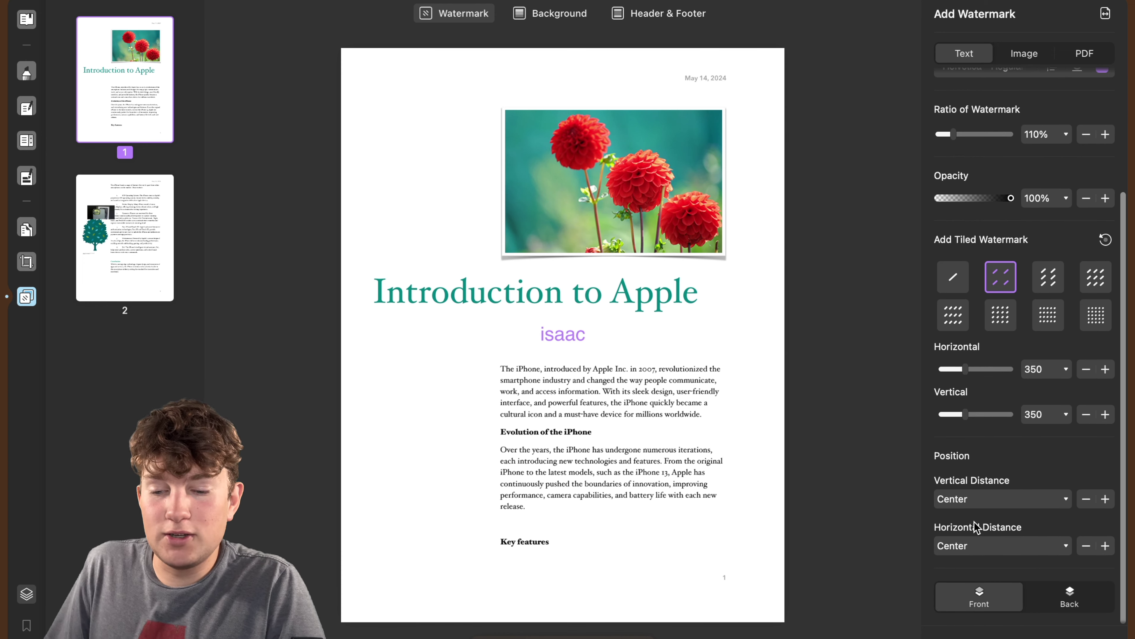
pyautogui.scroll(1, 976, 525)
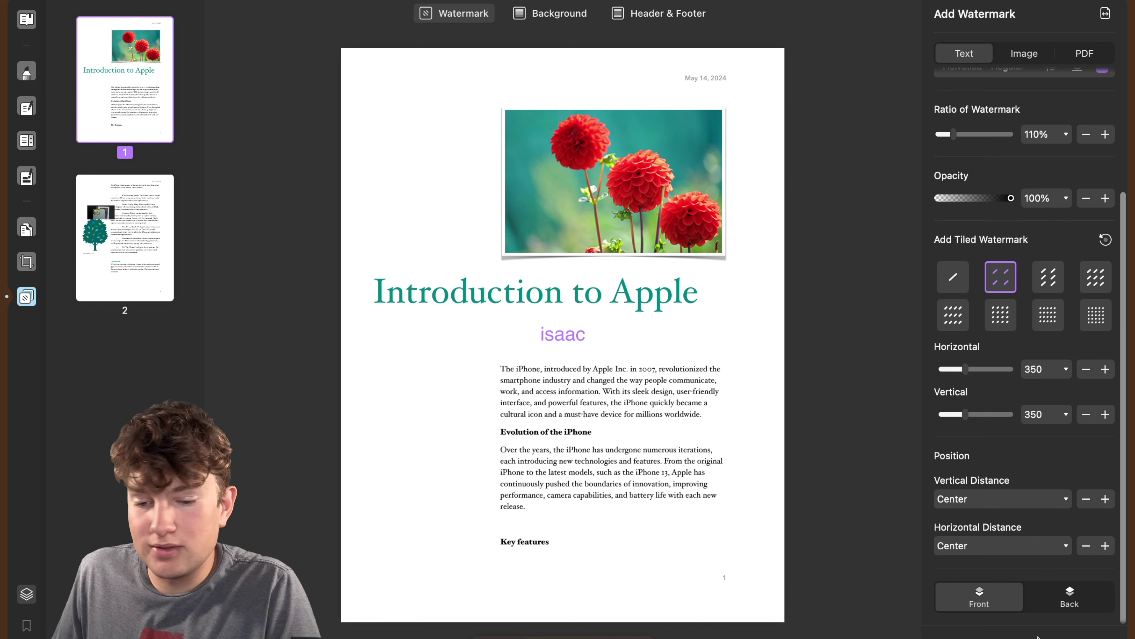
# Apply the name watermark and begin creating a new page background.
pyautogui.click(1056, 635)
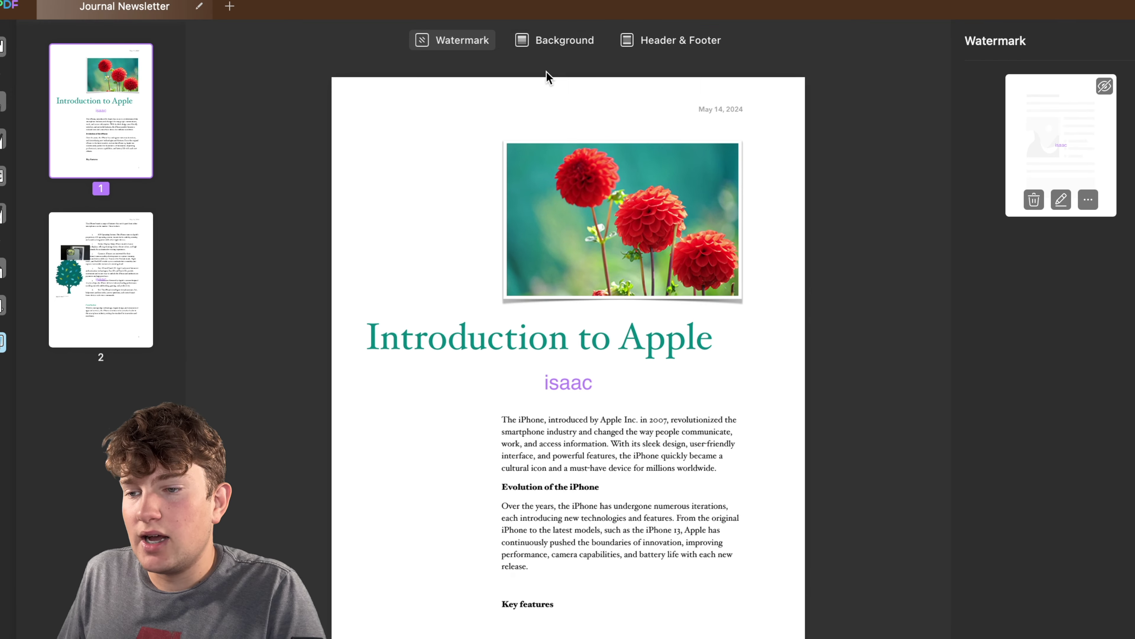
pyautogui.click(552, 41)
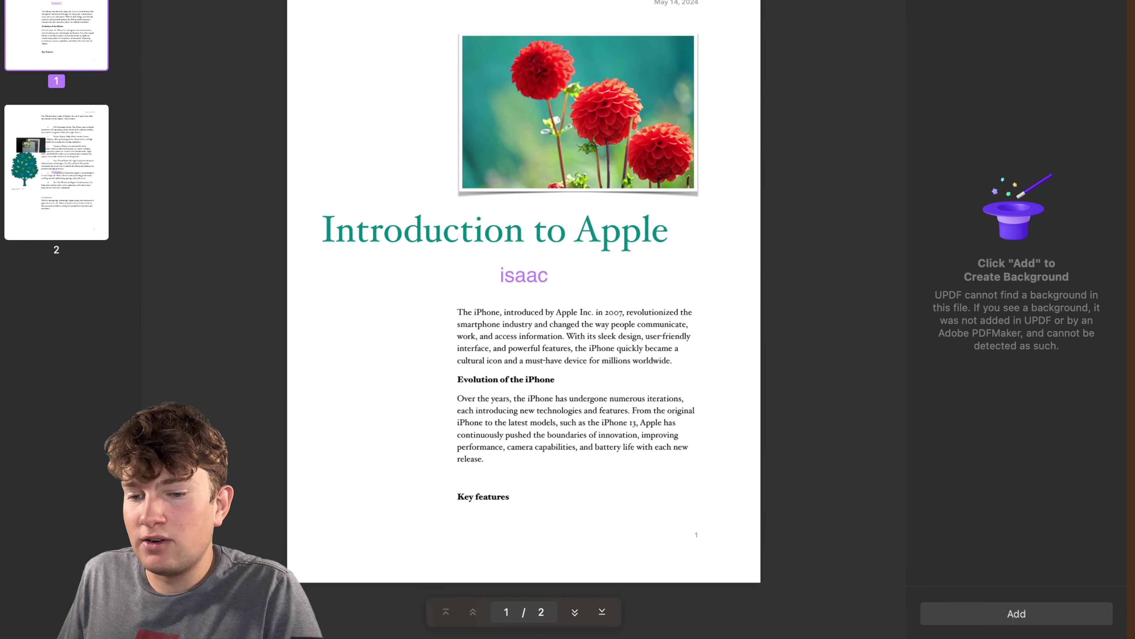
pyautogui.click(1012, 614)
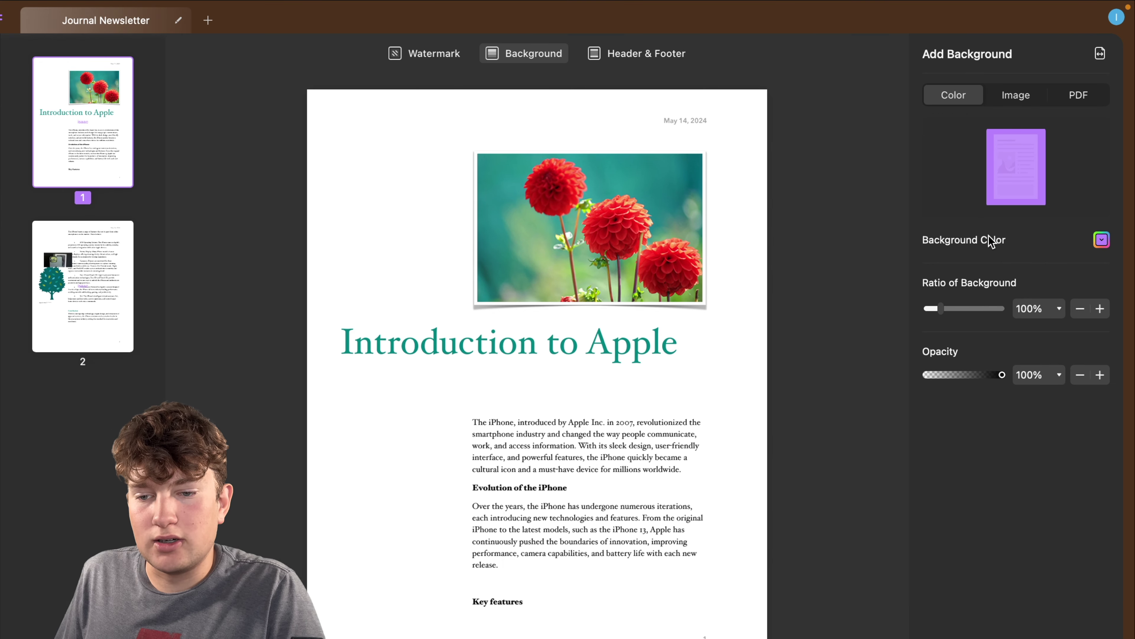
# Choose purple as the background colour, compare the Image and PDF options, and save it.
pyautogui.click(1102, 242)
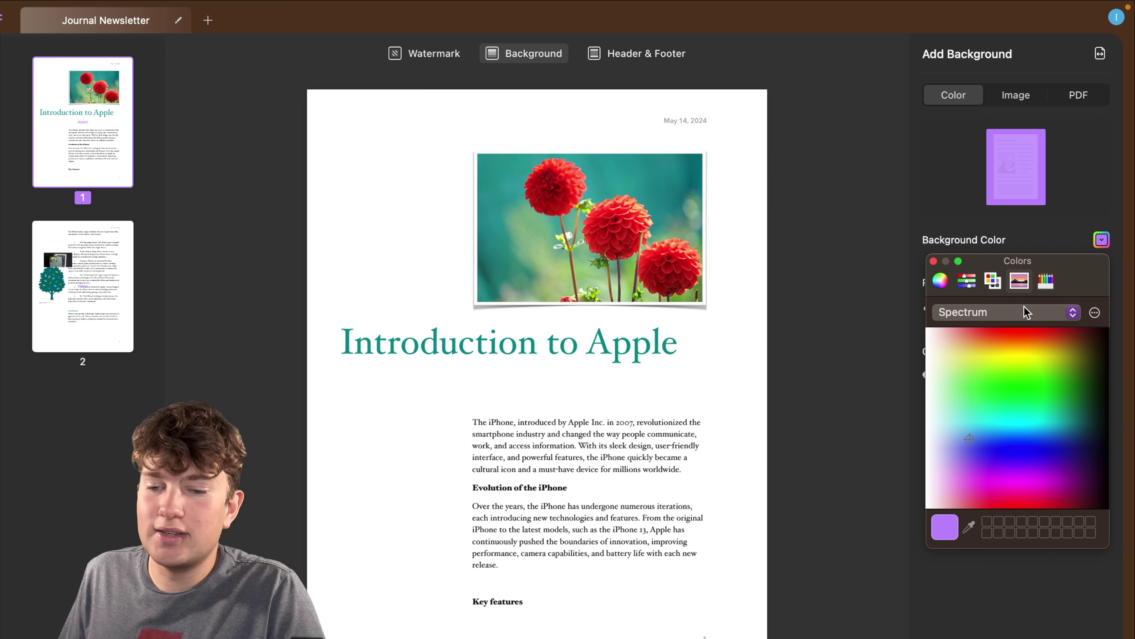
pyautogui.click(986, 174)
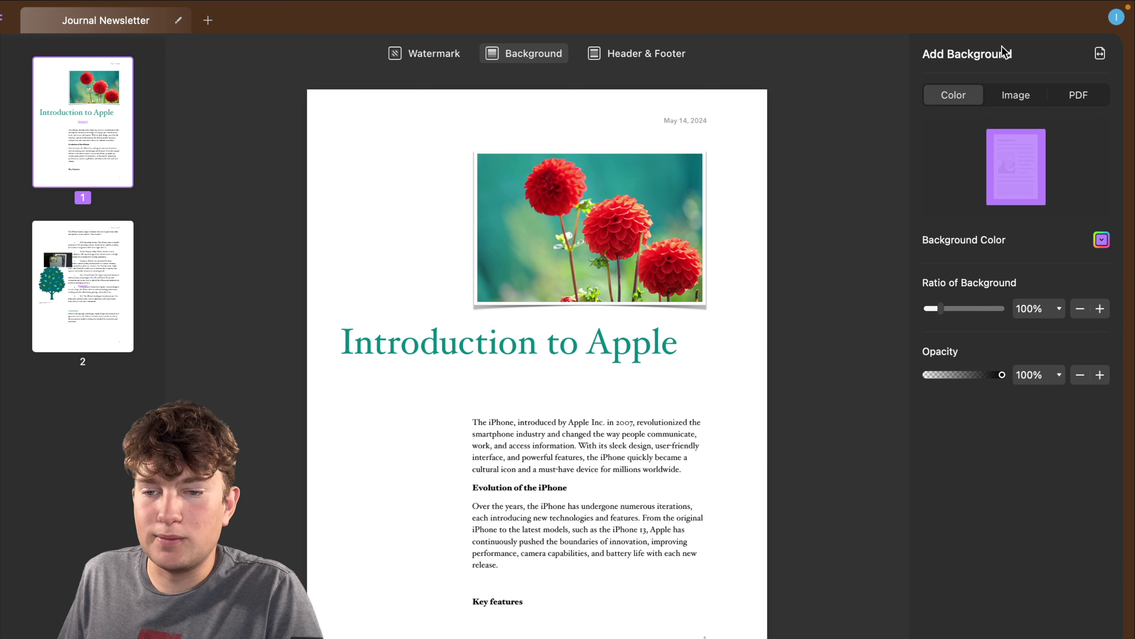
pyautogui.click(1016, 98)
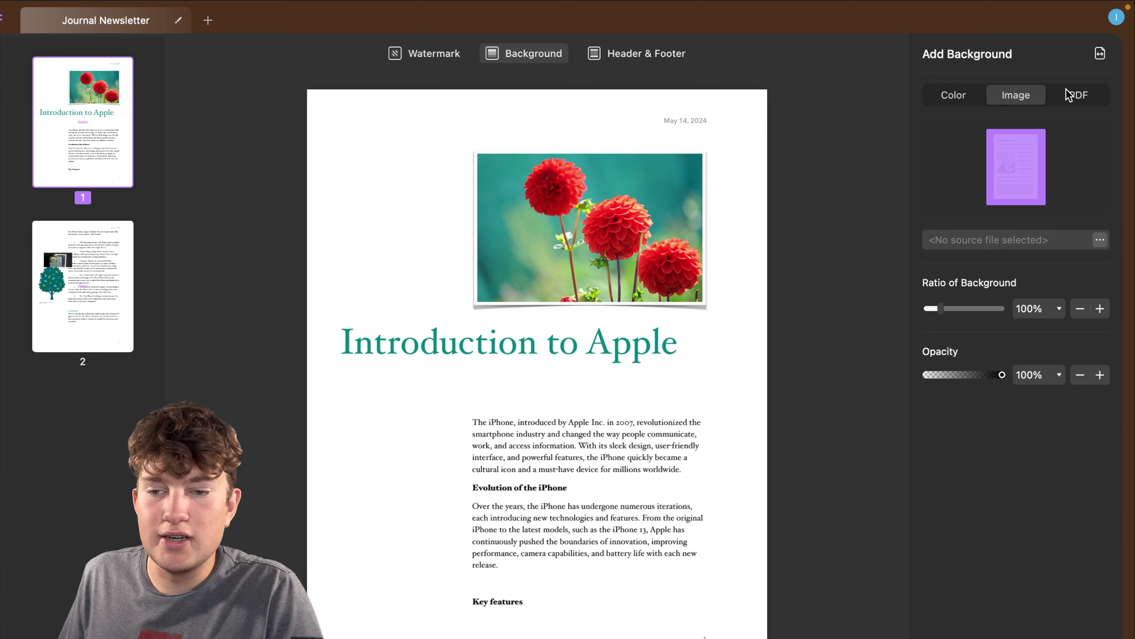
pyautogui.click(1075, 94)
pyautogui.click(959, 93)
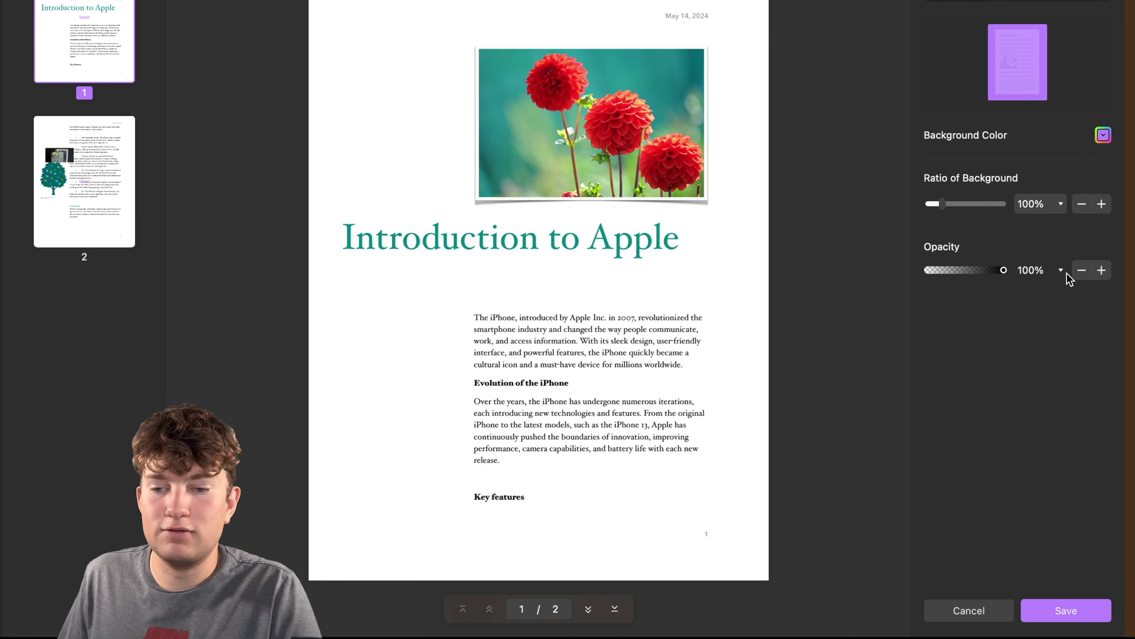
pyautogui.click(1055, 615)
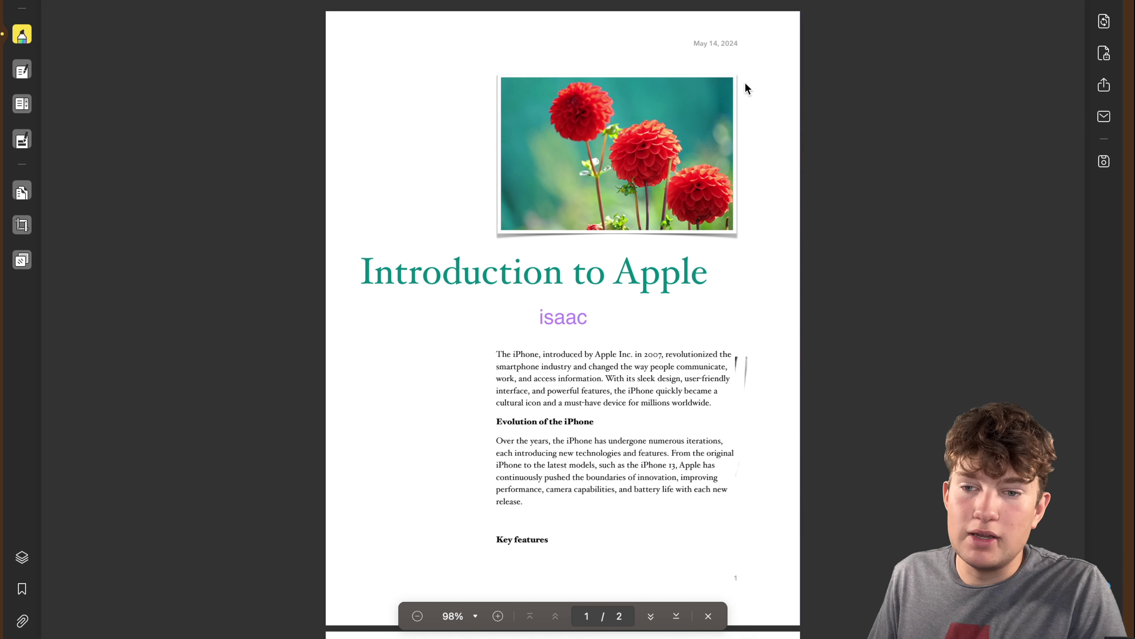
pyautogui.click(1105, 23)
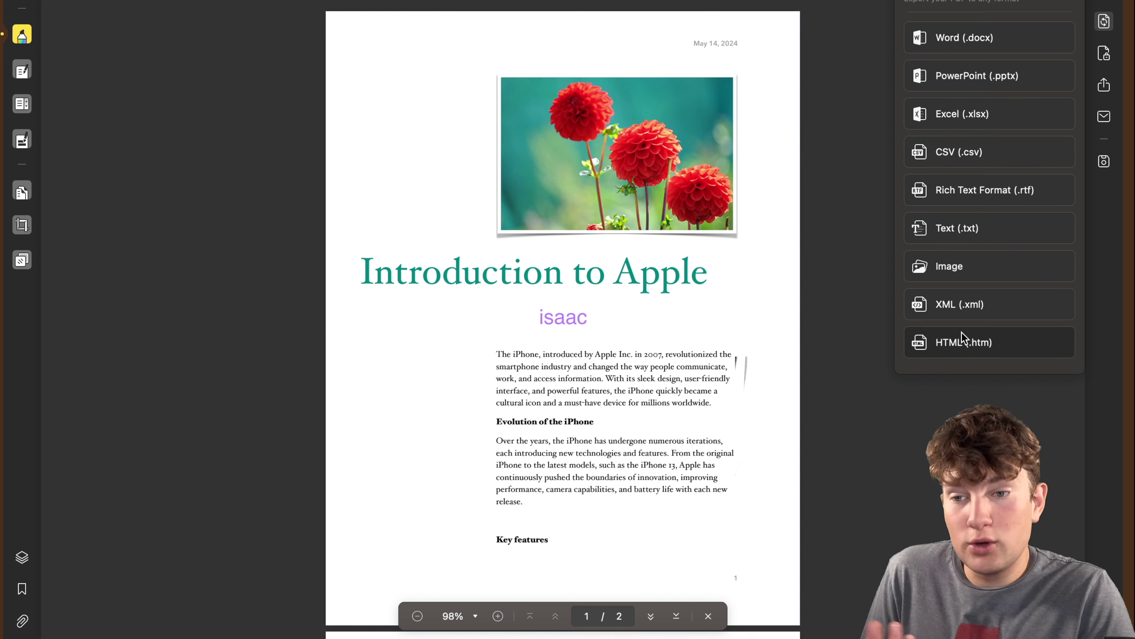
pyautogui.click(960, 38)
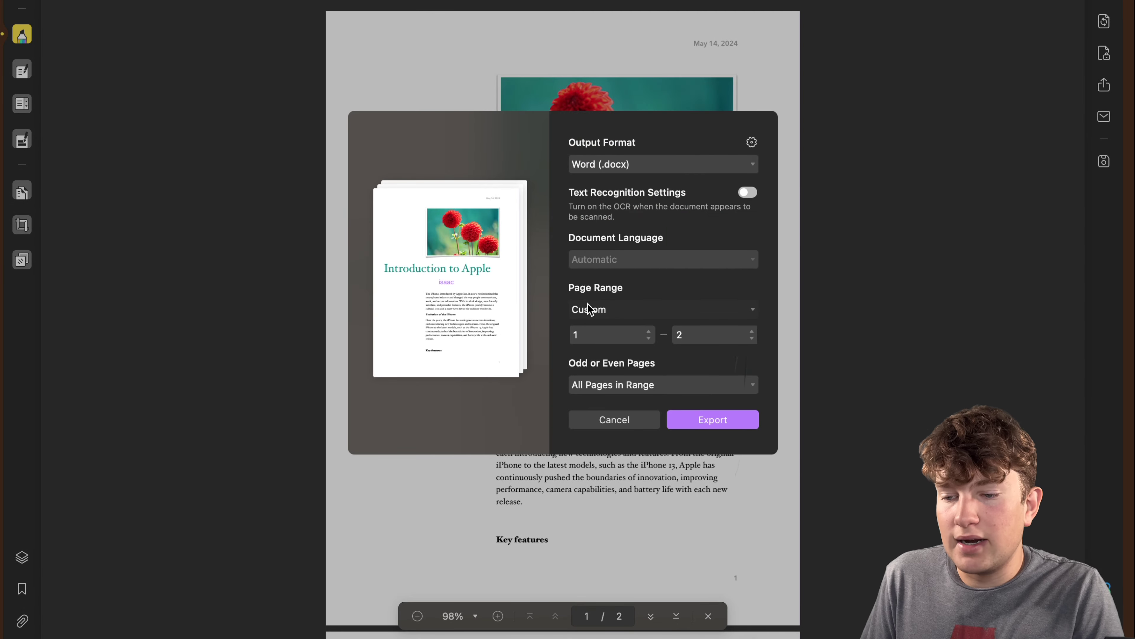
pyautogui.click(634, 311)
pyautogui.click(605, 309)
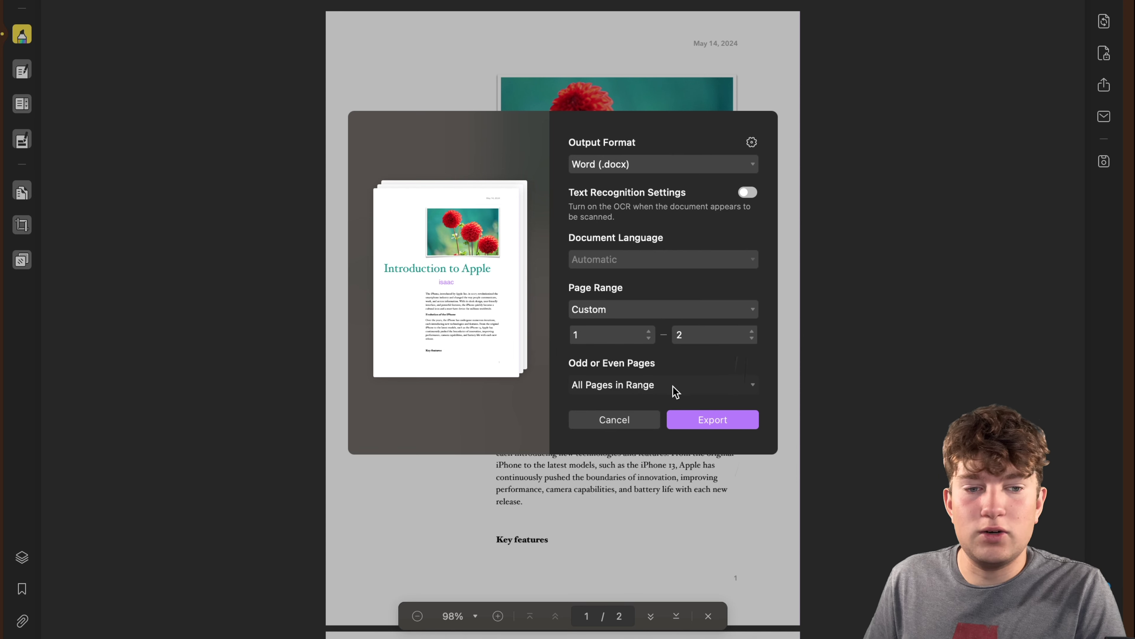
pyautogui.click(702, 419)
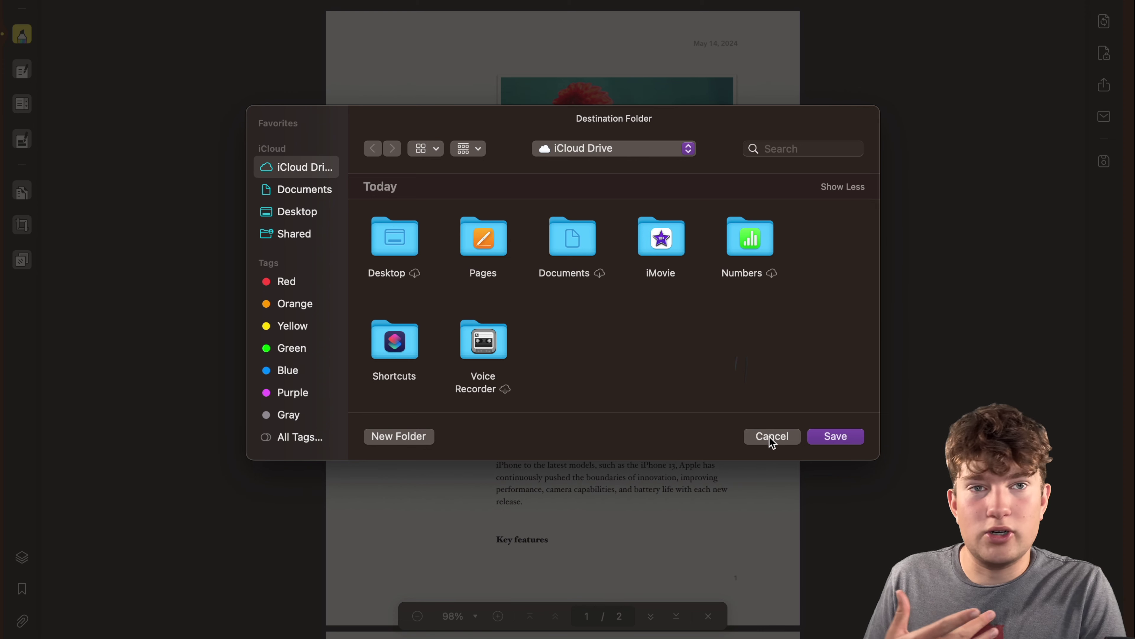
pyautogui.click(773, 437)
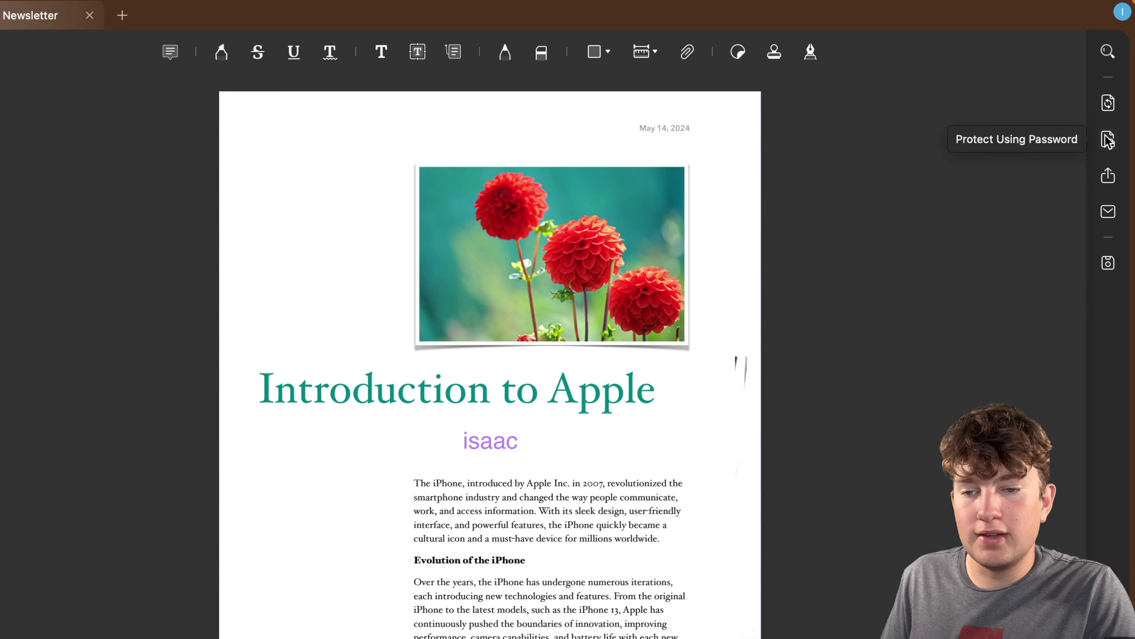
# Require a document open password, entering and confirming the password.
pyautogui.click(1107, 139)
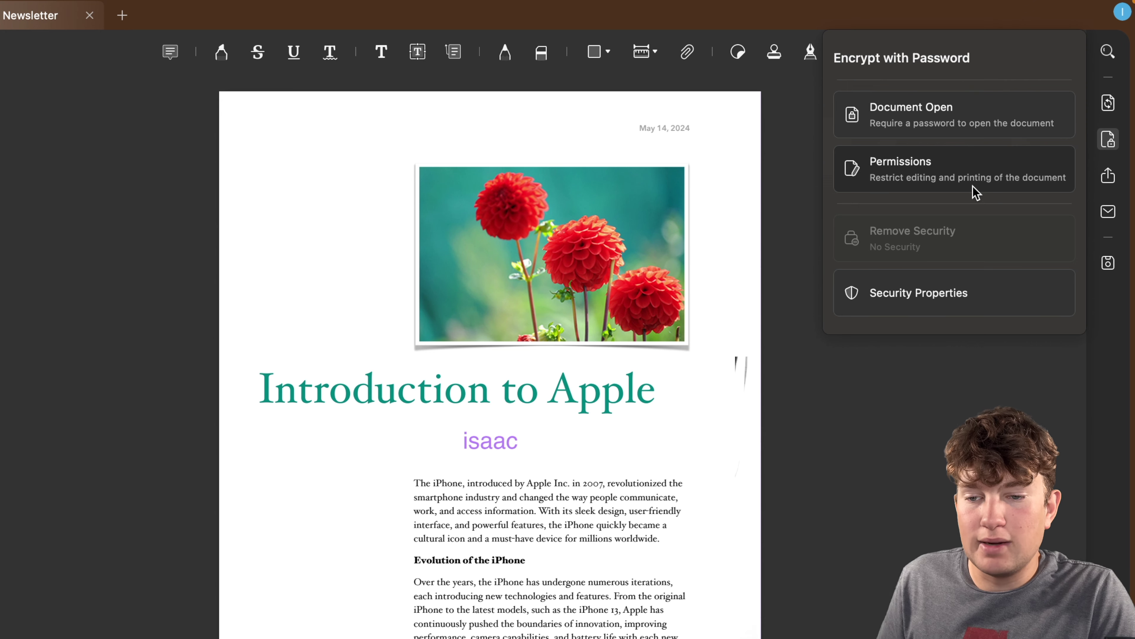
pyautogui.click(926, 115)
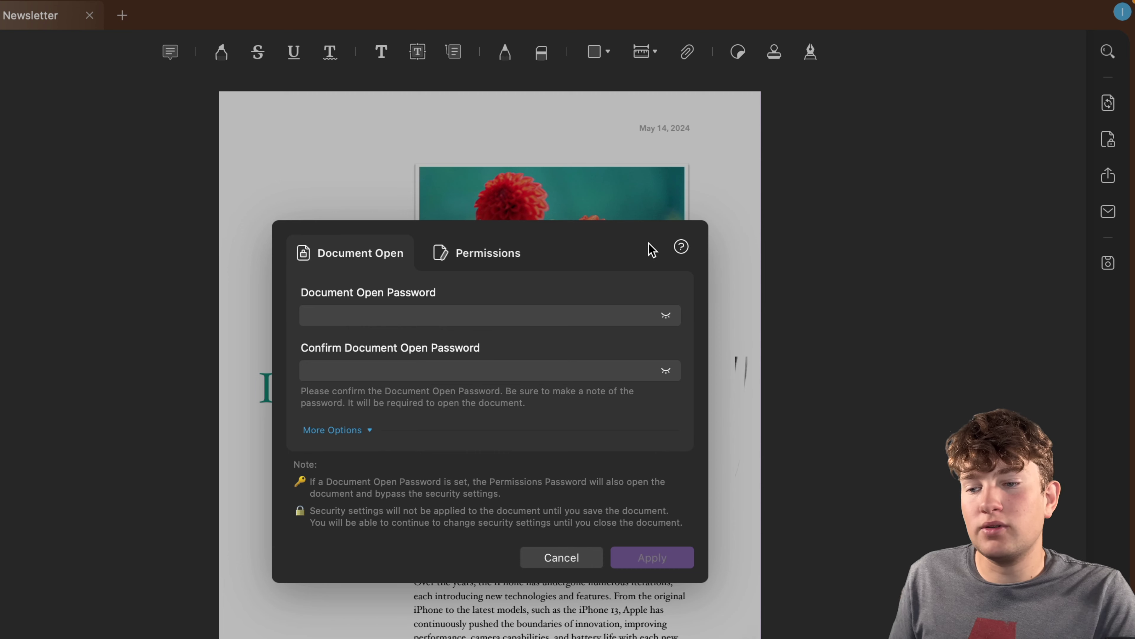
pyautogui.click(364, 317)
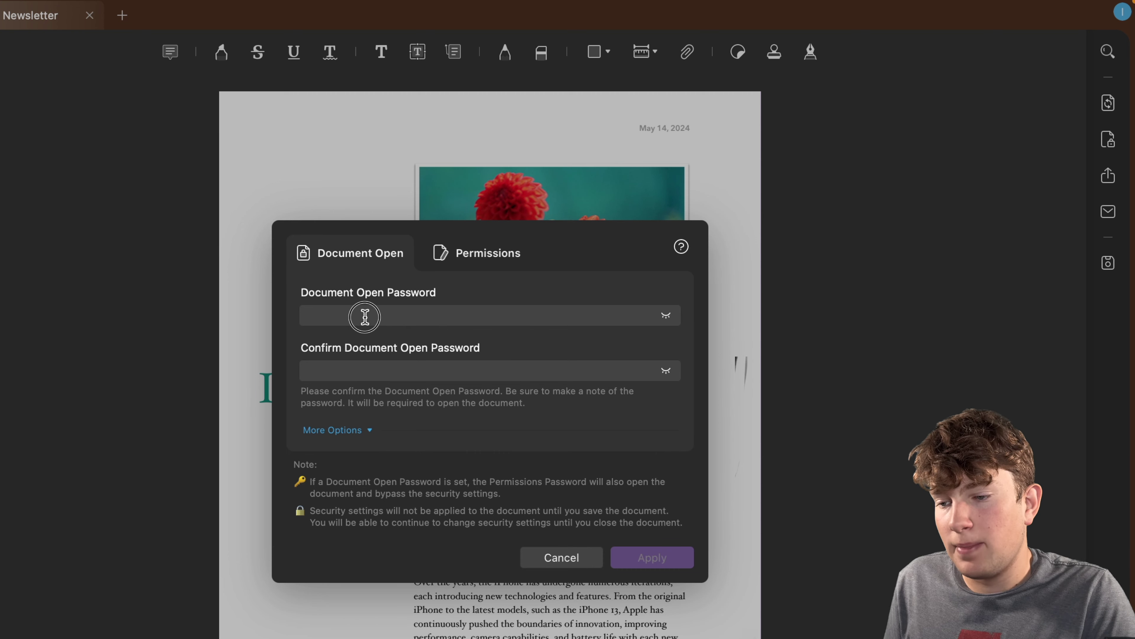
pyautogui.write('12345')
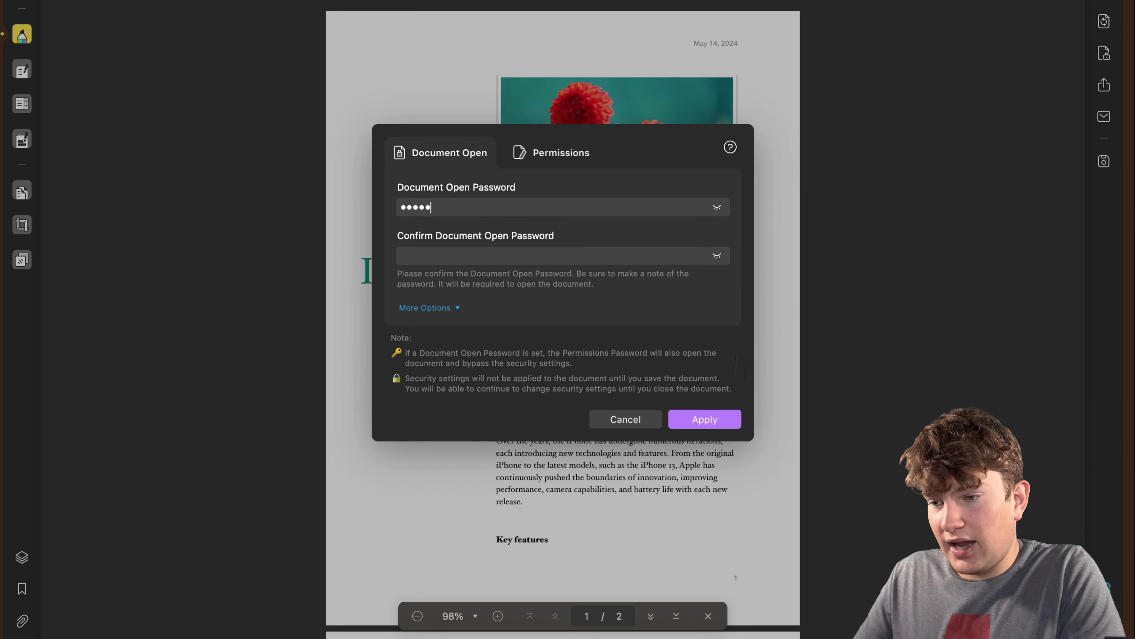
pyautogui.click(315, 371)
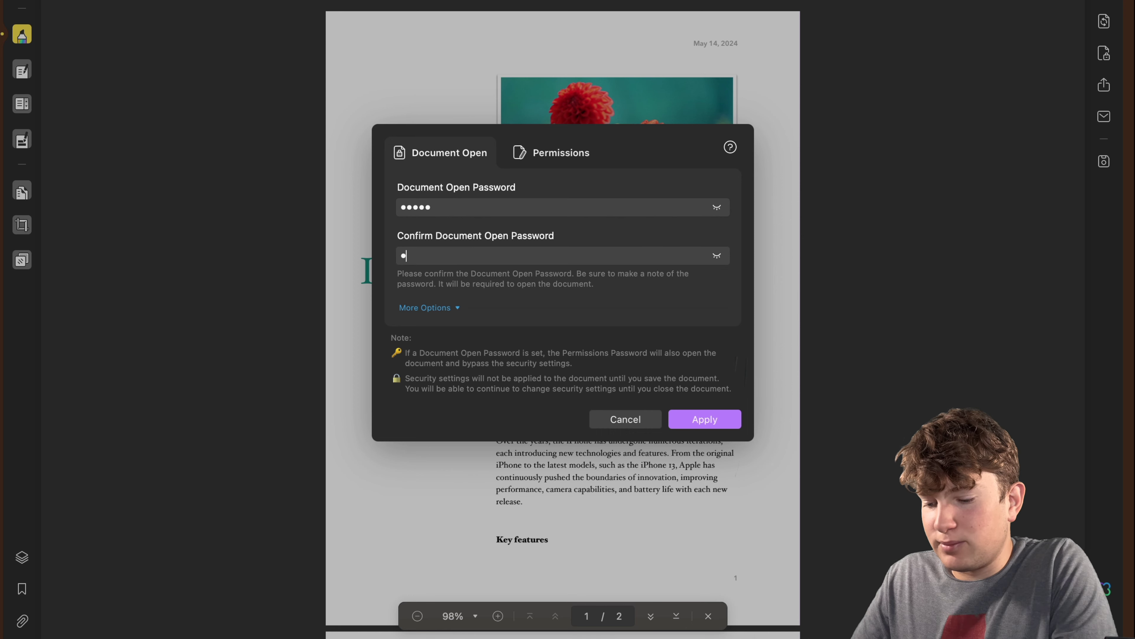
pyautogui.write('1234')
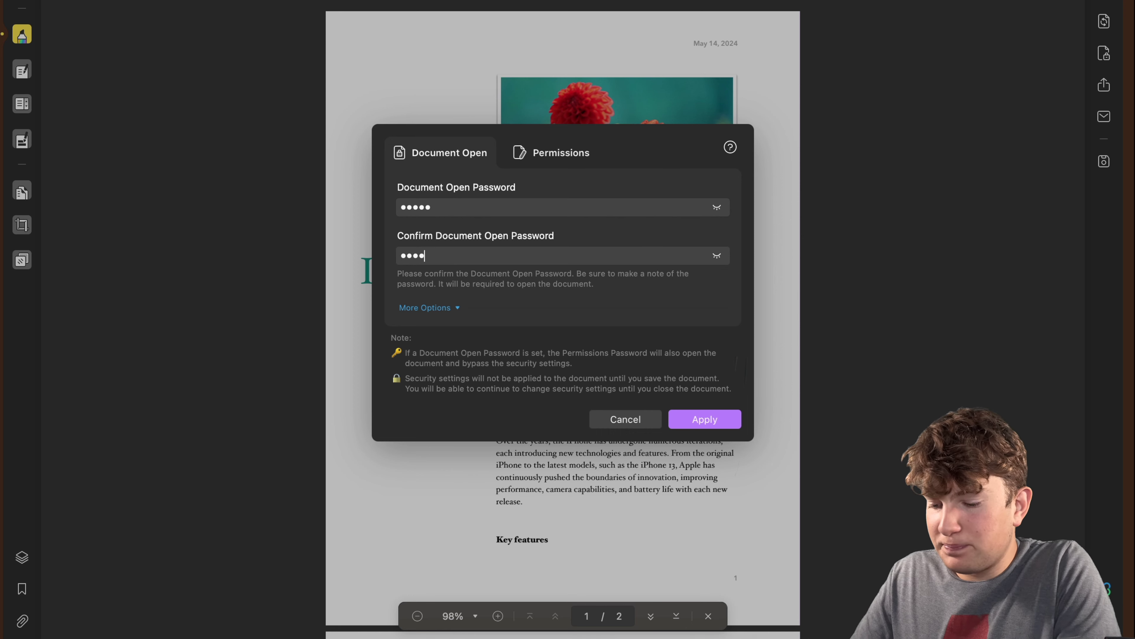
pyautogui.write('5')
pyautogui.click(679, 419)
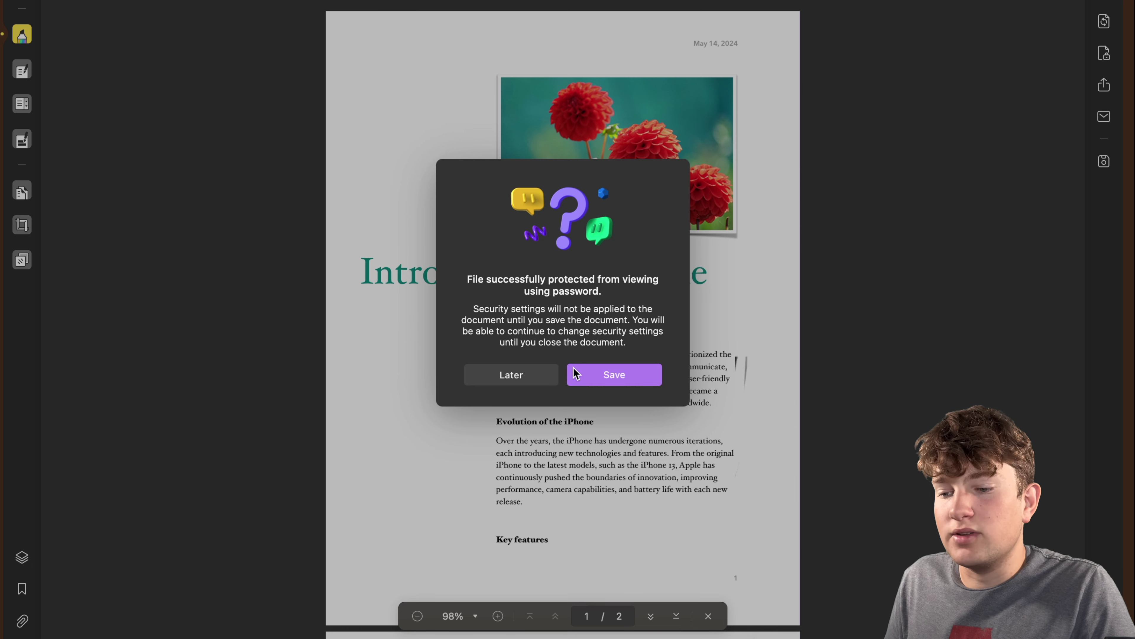
# Save the protected newsletter, then unlock the reopened file with its password.
pyautogui.click(604, 377)
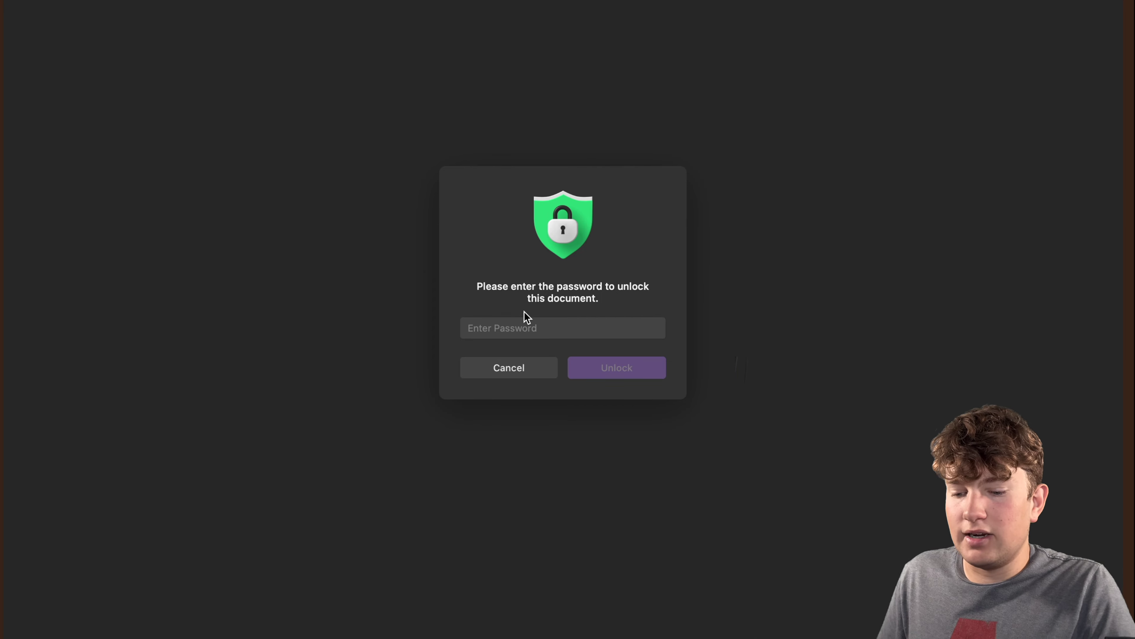
pyautogui.write('••••')
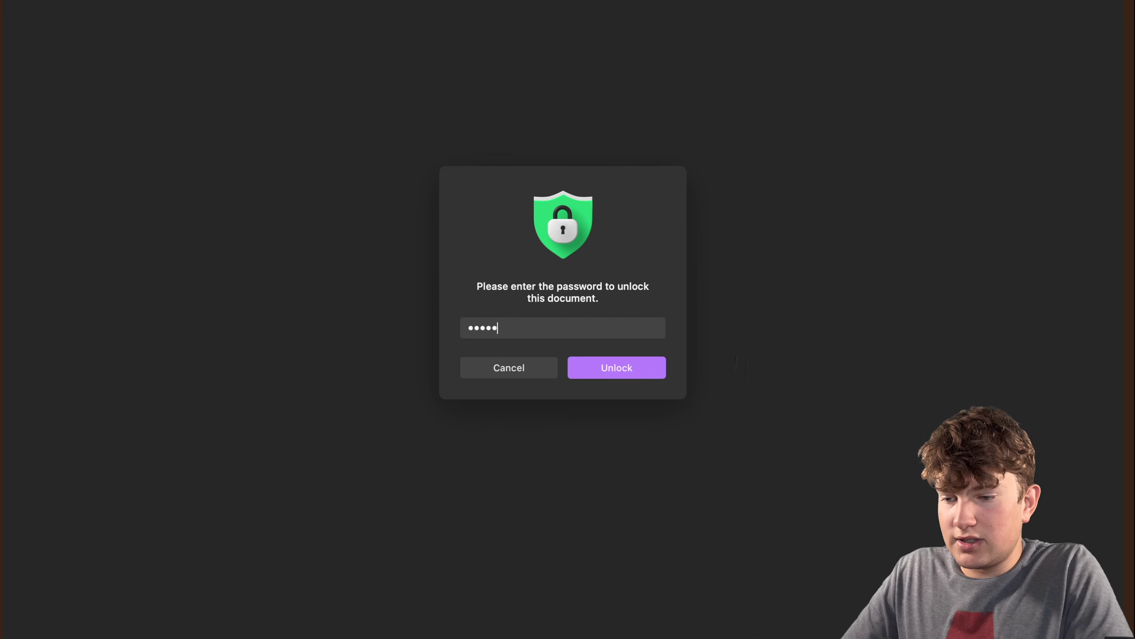
pyautogui.click(581, 372)
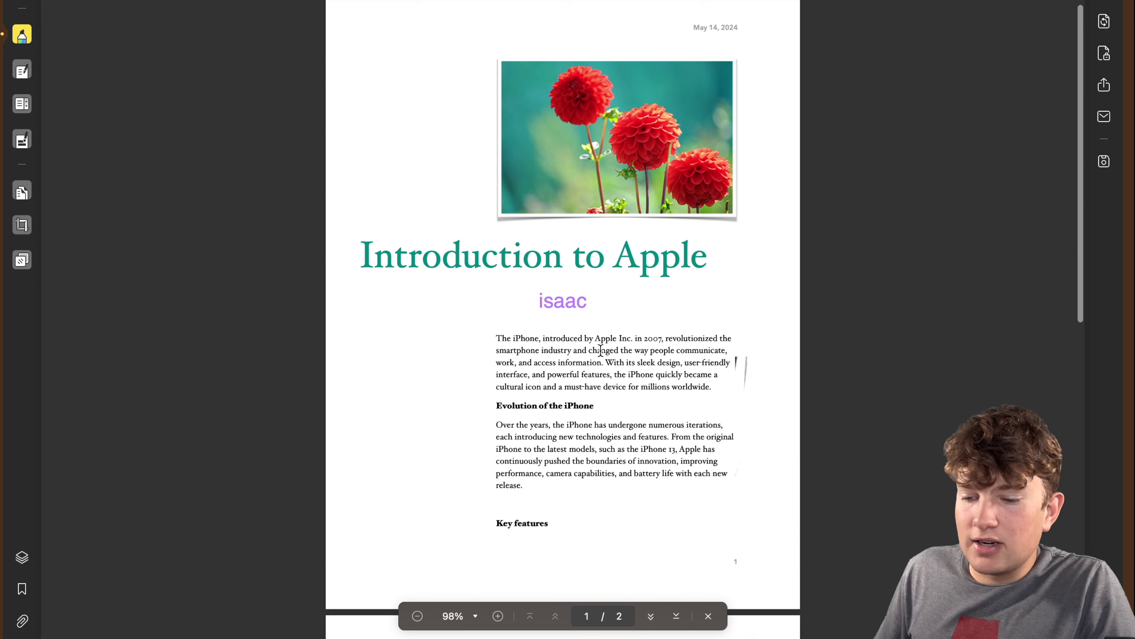
# Set a permissions password restricting editing and printing of the newsletter.
pyautogui.click(1103, 25)
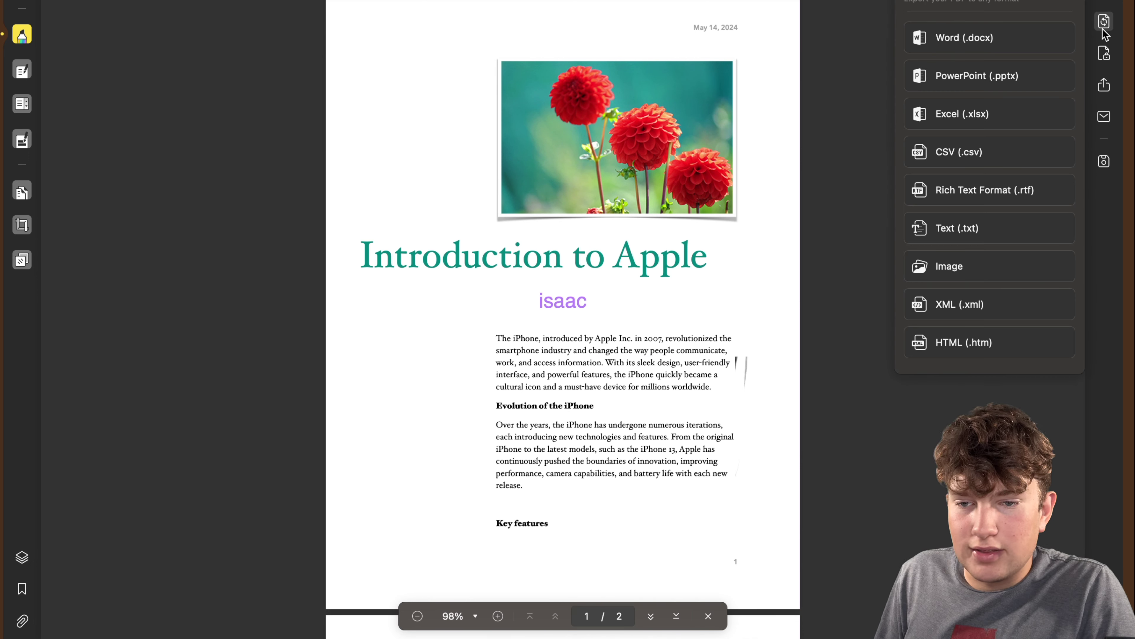
pyautogui.click(1104, 54)
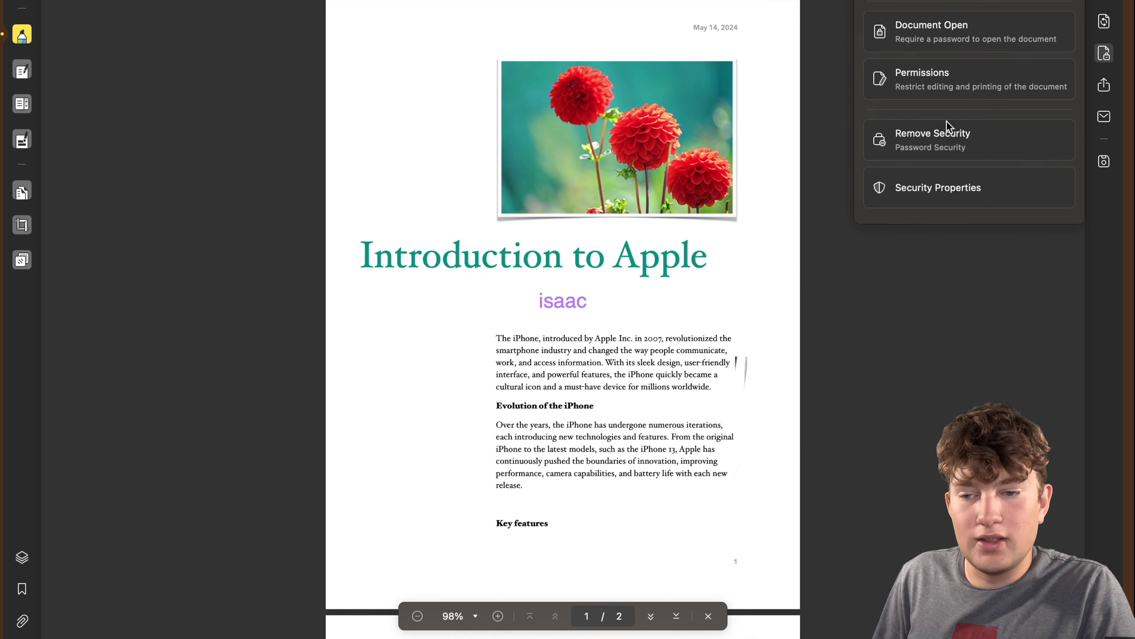
pyautogui.click(938, 72)
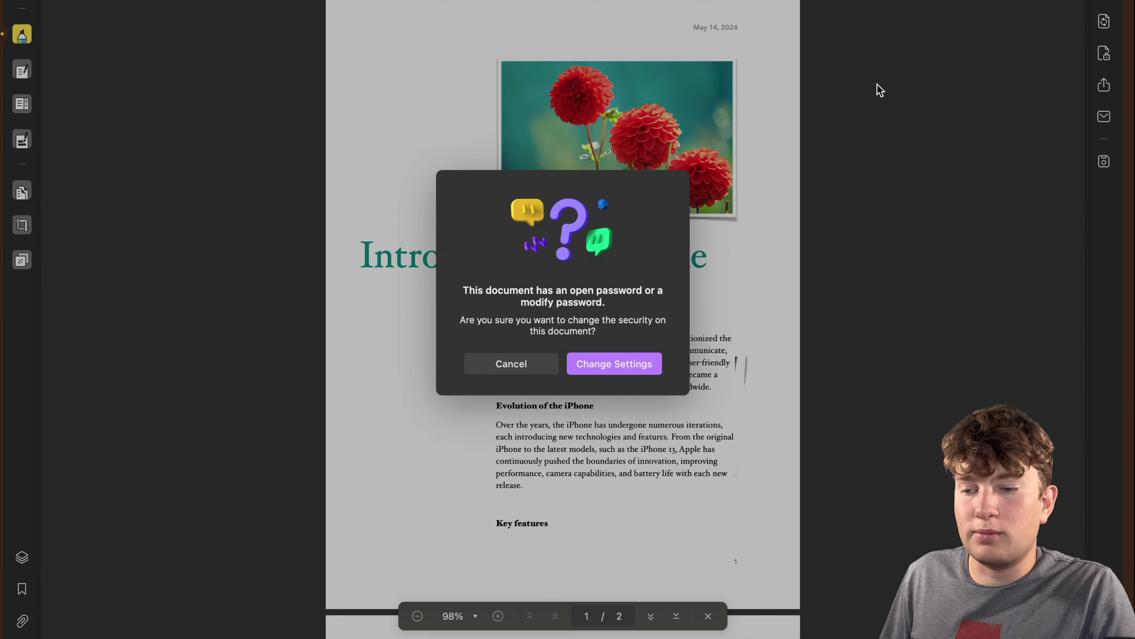
pyautogui.click(615, 363)
pyautogui.click(499, 207)
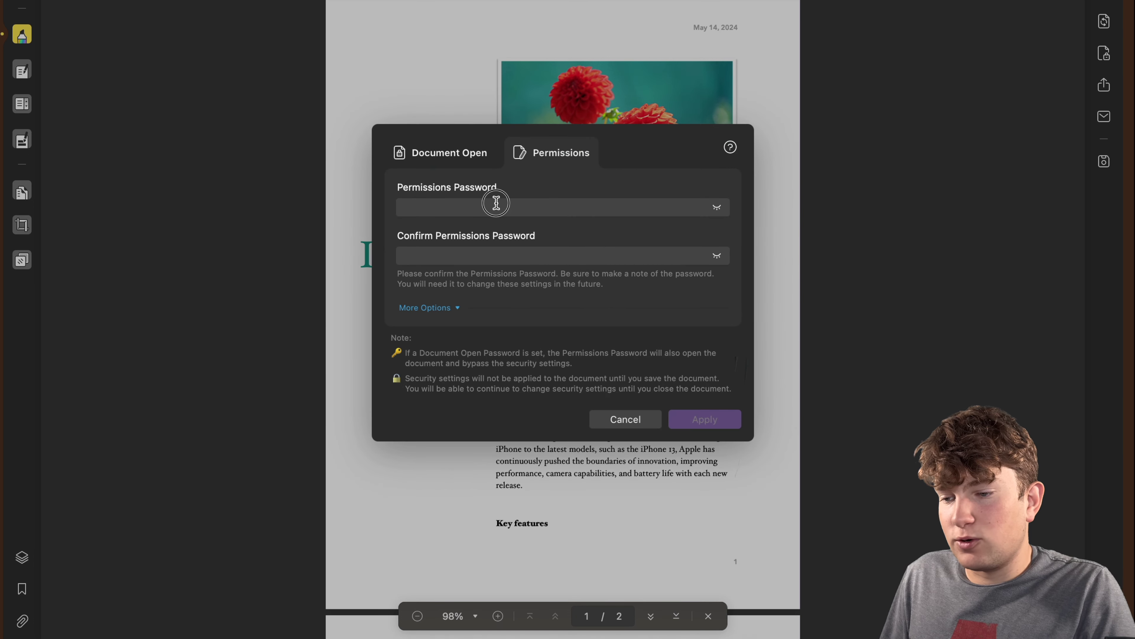
pyautogui.write('••')
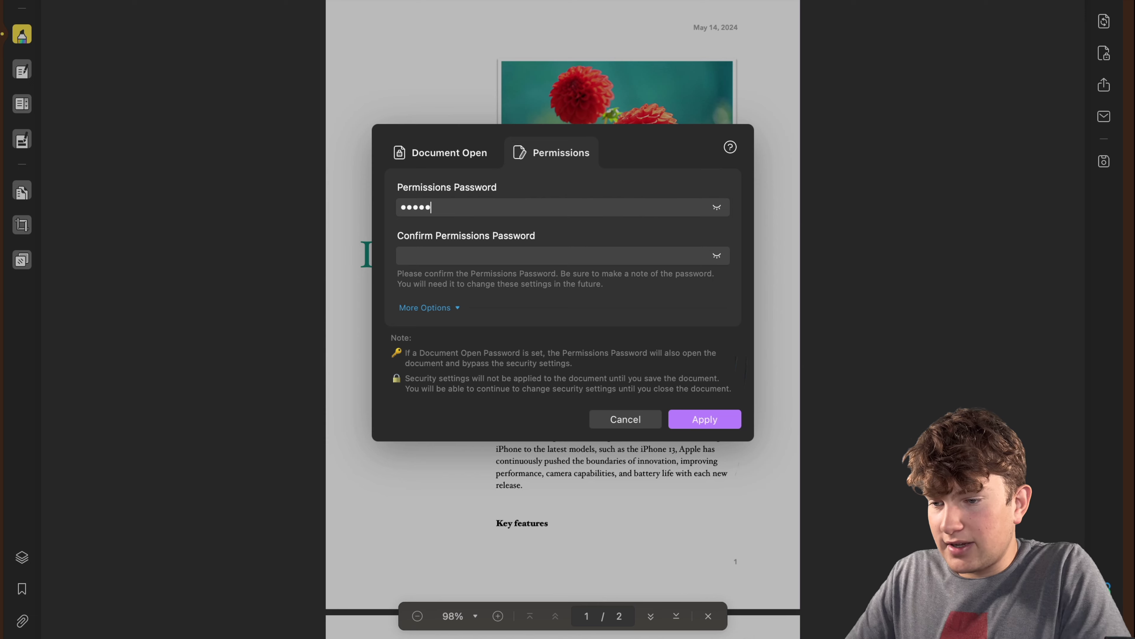
pyautogui.click(705, 419)
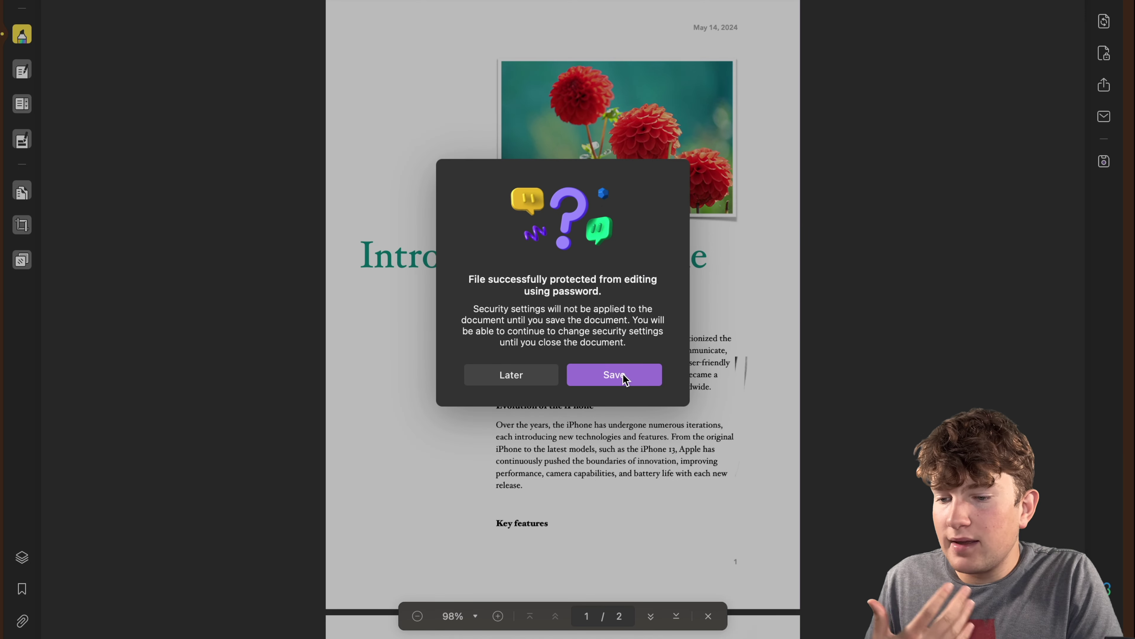
# Save the edit-protected document, replacing the existing Journal Newsletter.pdf.
pyautogui.click(622, 378)
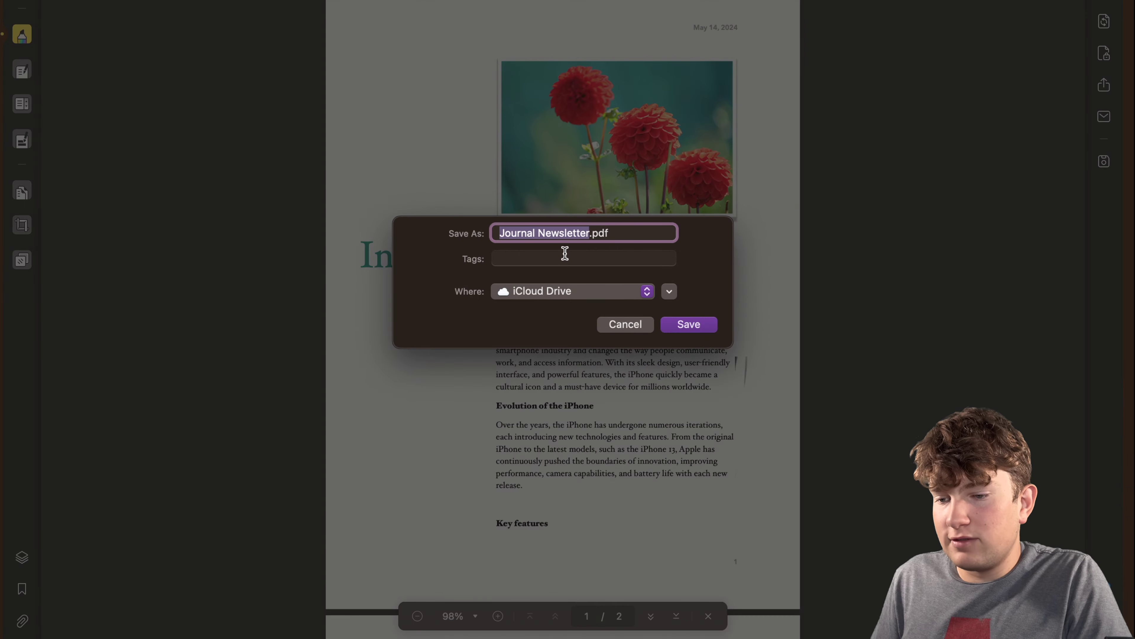
pyautogui.click(689, 324)
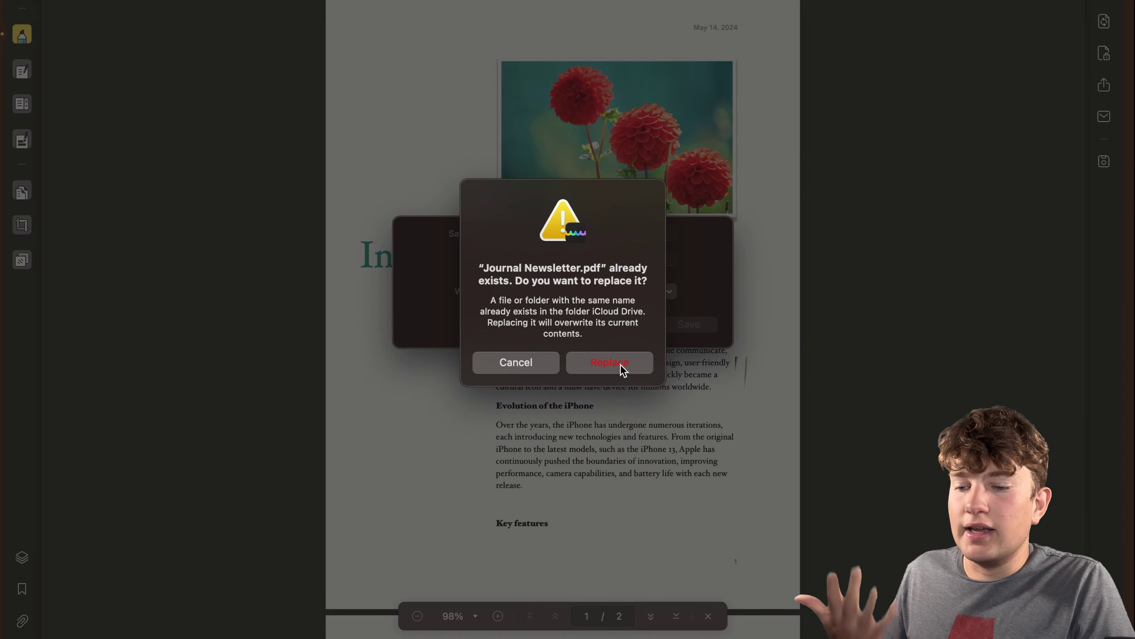
pyautogui.click(610, 370)
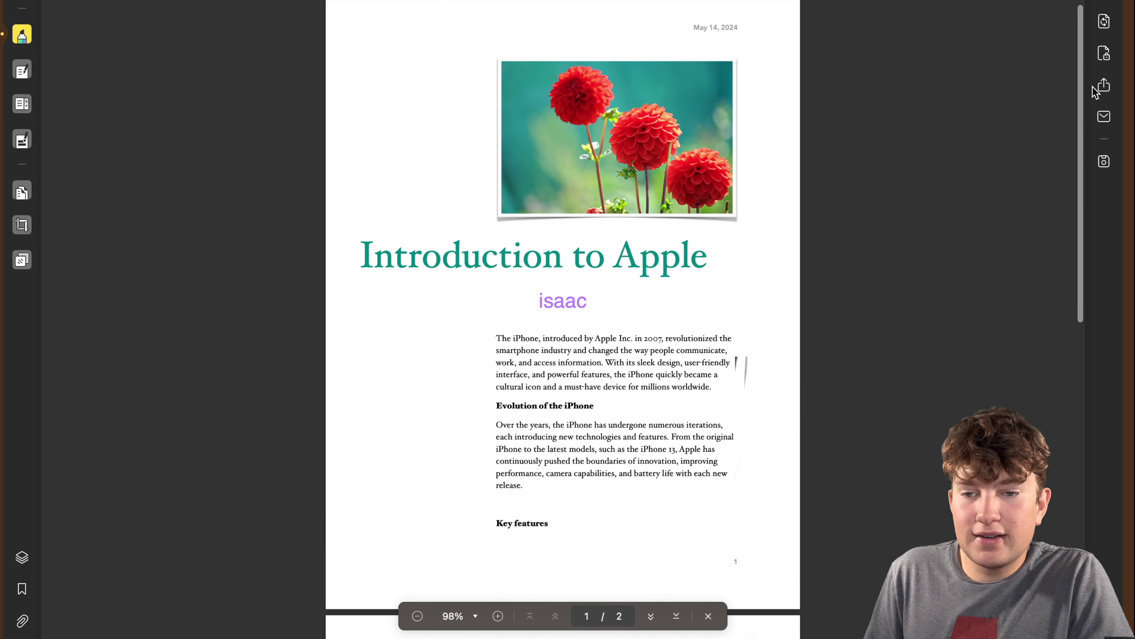
# Reopen the password protection options.
pyautogui.click(1104, 53)
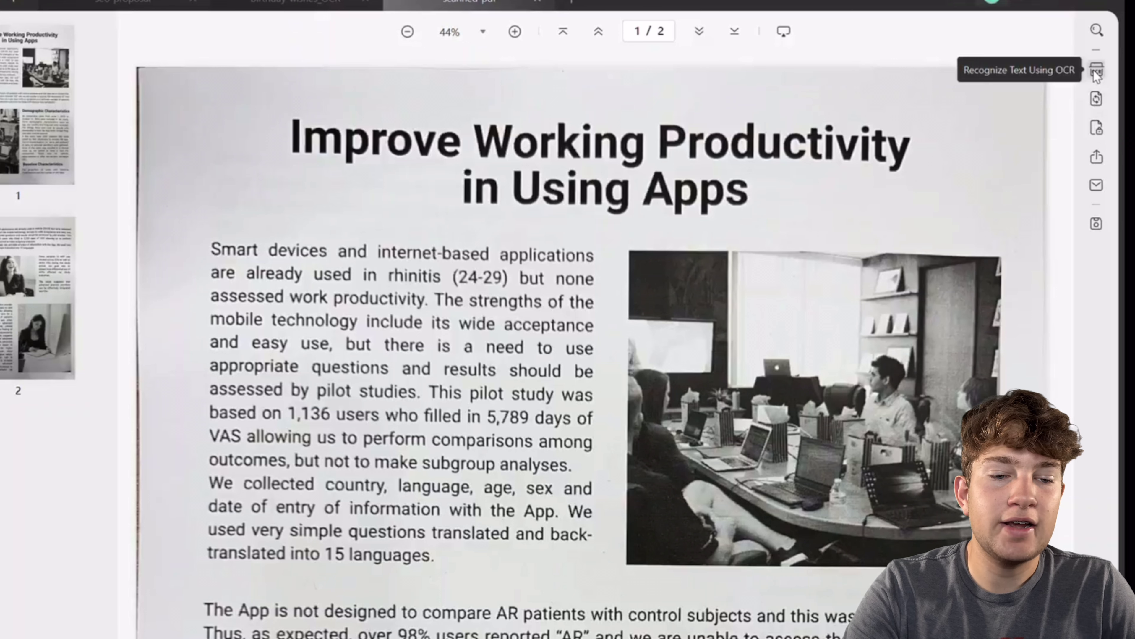
# Run OCR on all pages as a searchable PDF and save the scanned-pdf_OCR copy.
pyautogui.click(1096, 71)
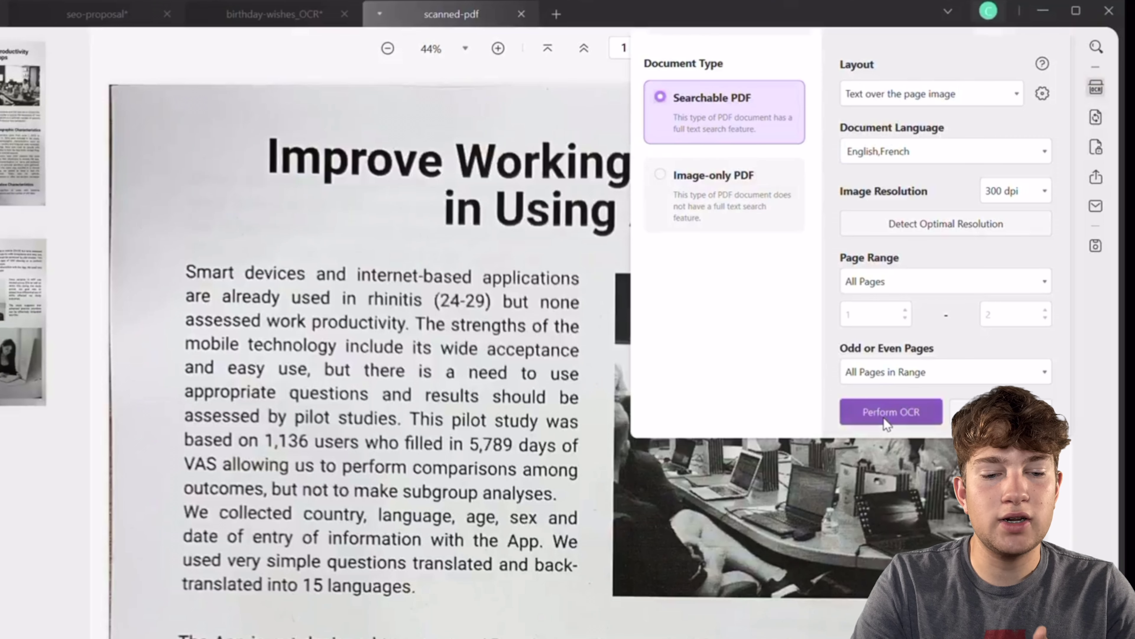
pyautogui.click(884, 420)
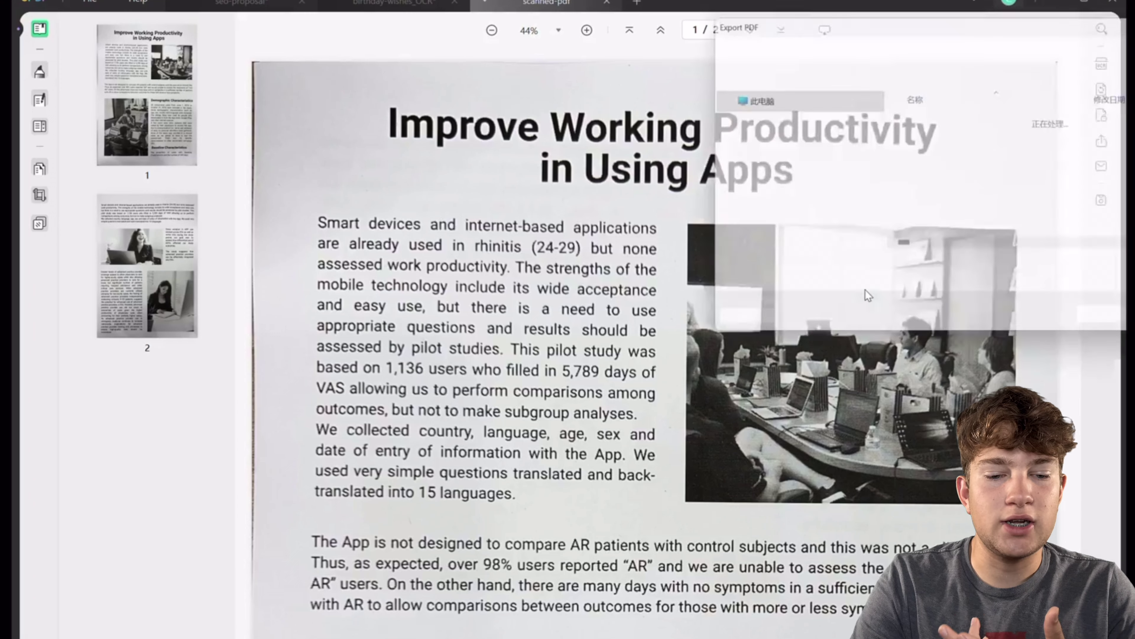
pyautogui.press('Return')
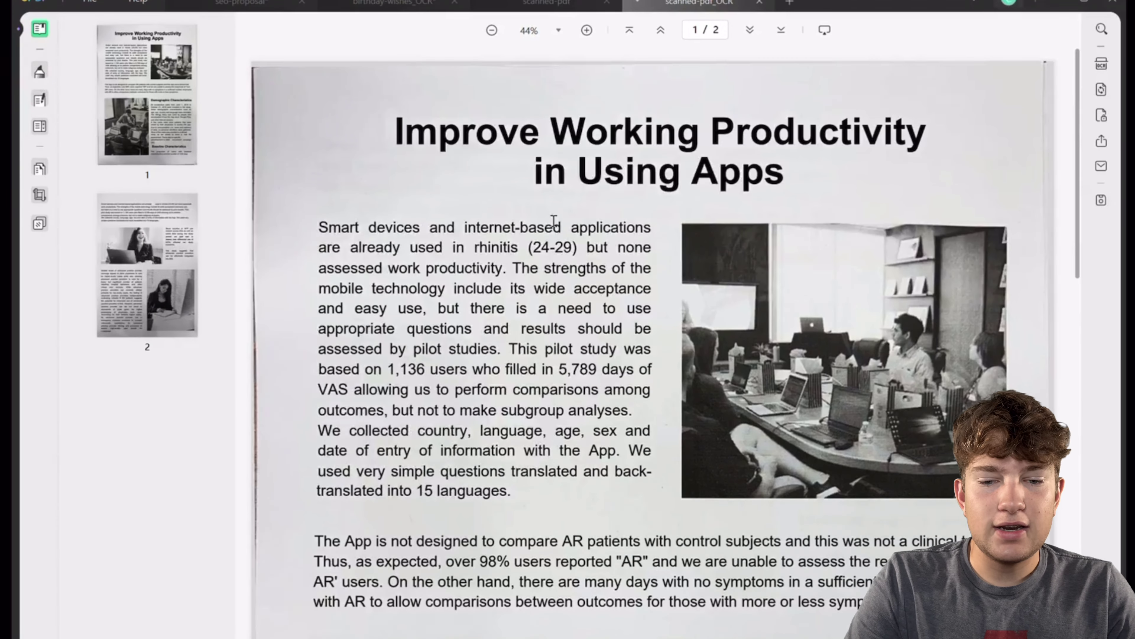
# Colour 'sing Apps' in the title orange FF6B00.
pyautogui.click(40, 99)
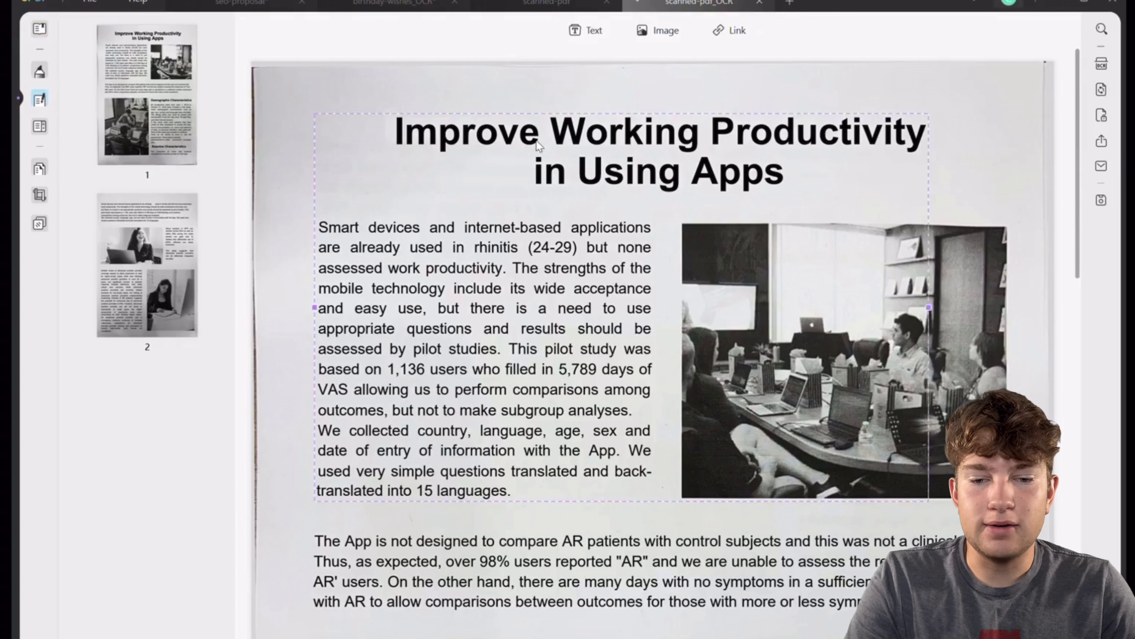
pyautogui.click(604, 172)
pyautogui.moveTo(603, 172); pyautogui.dragTo(789, 185)
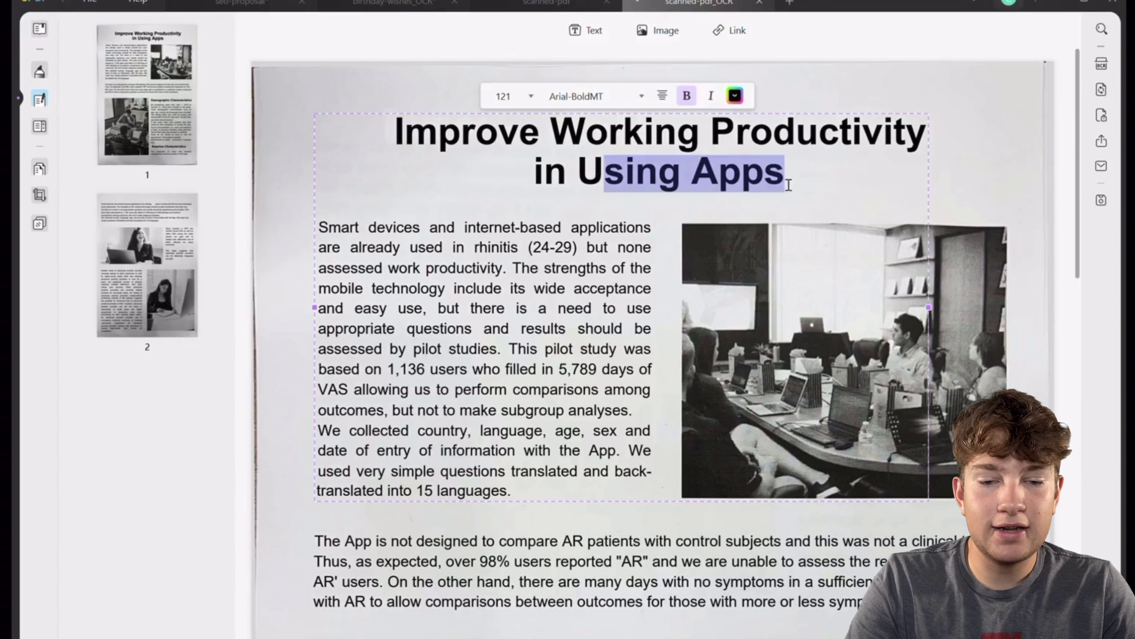
pyautogui.click(734, 95)
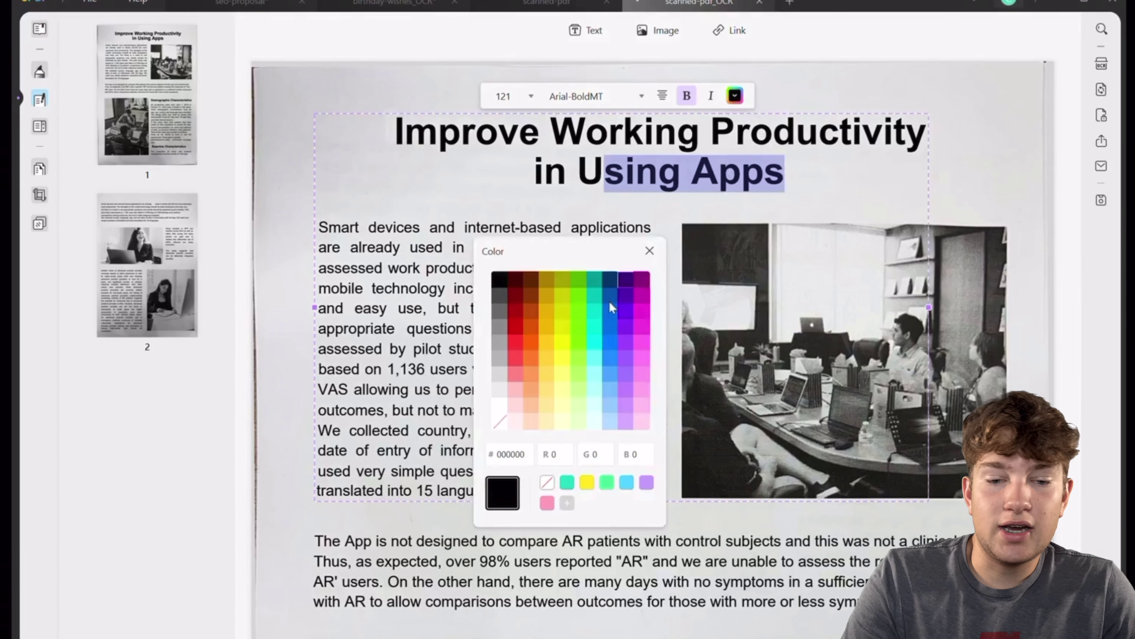
pyautogui.click(530, 341)
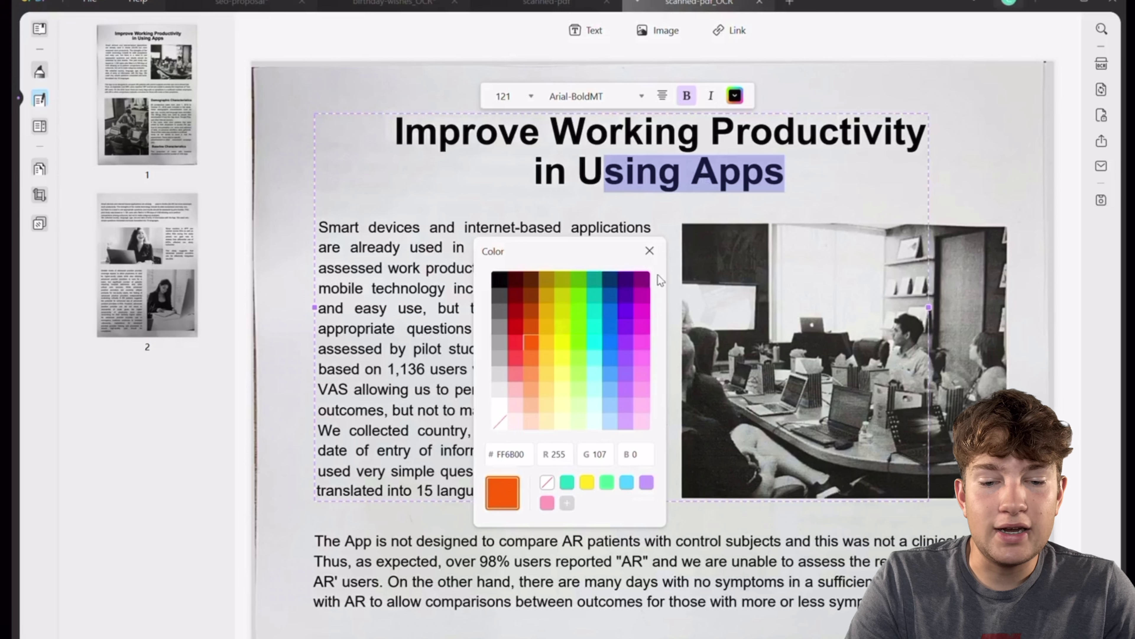
pyautogui.click(649, 250)
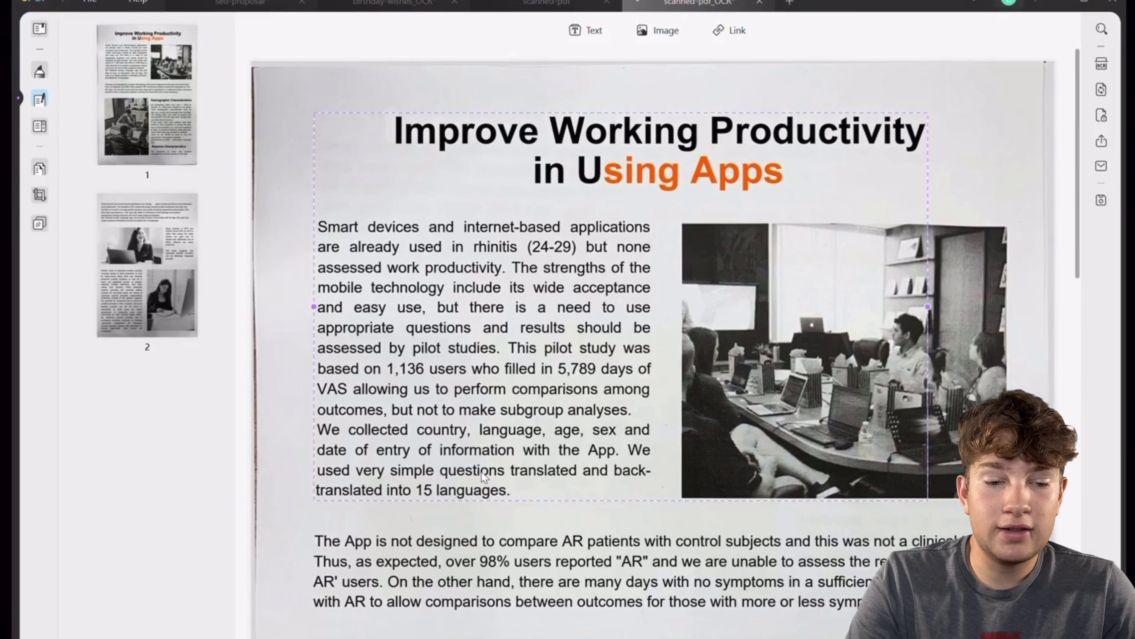
# Move the photo and the title-and-paragraph block down and to the left.
pyautogui.moveTo(930, 363); pyautogui.dragTo(974, 364)
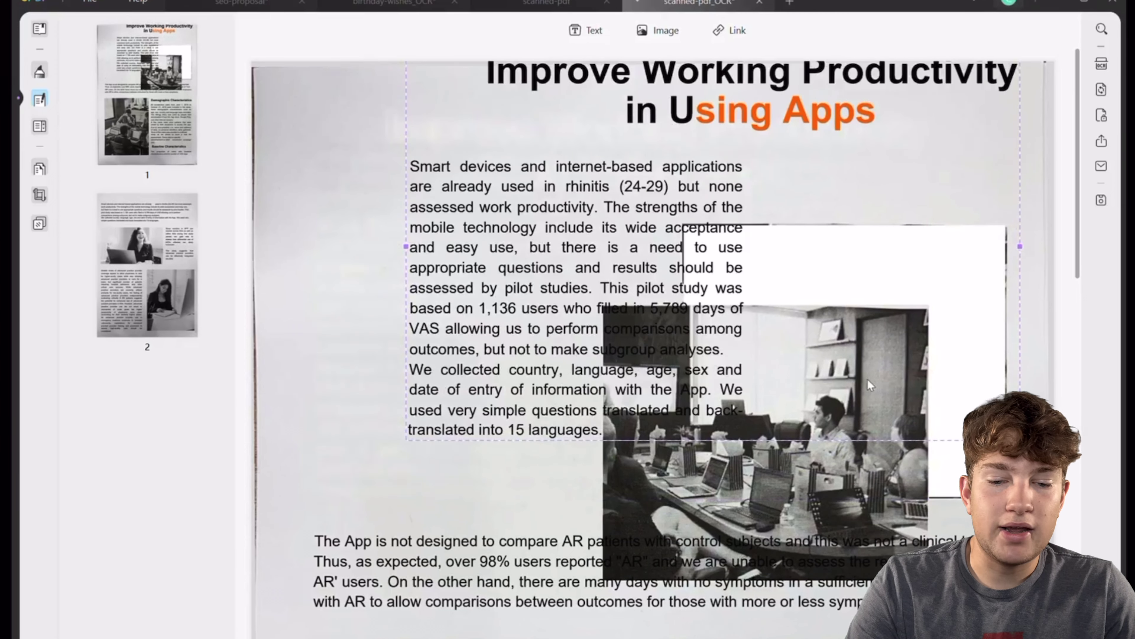
pyautogui.moveTo(447, 436); pyautogui.dragTo(363, 503)
pyautogui.click(887, 546)
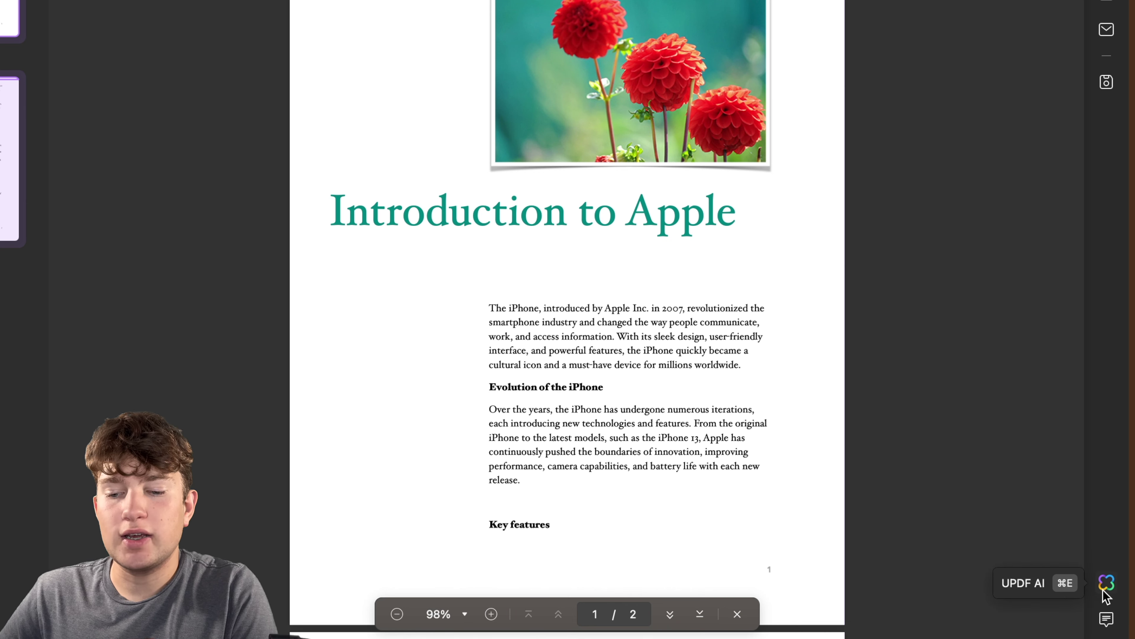
# Generate and read an Ask PDF summary of the whole newsletter, then switch to Chat.
pyautogui.click(1107, 582)
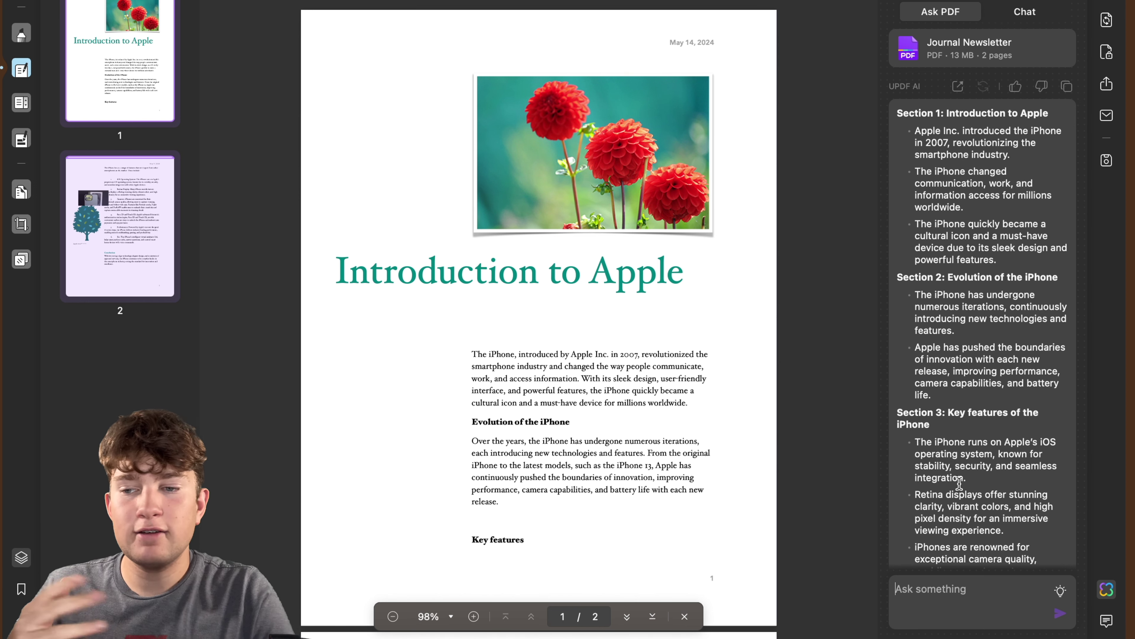
pyautogui.scroll(-6, 1001, 393)
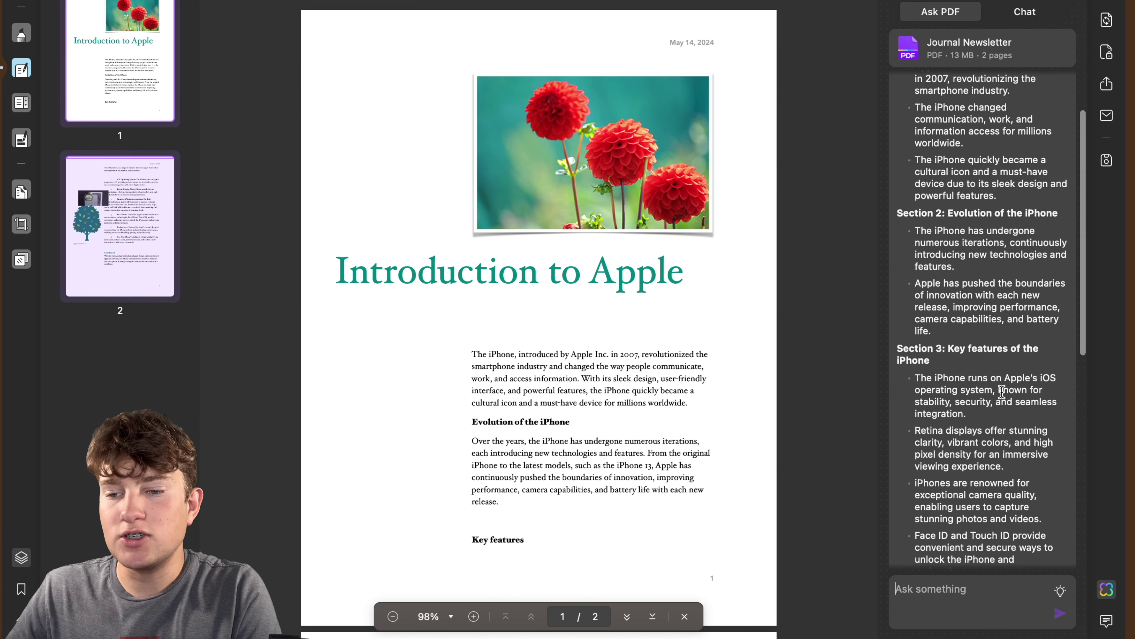
pyautogui.scroll(-5, 1002, 392)
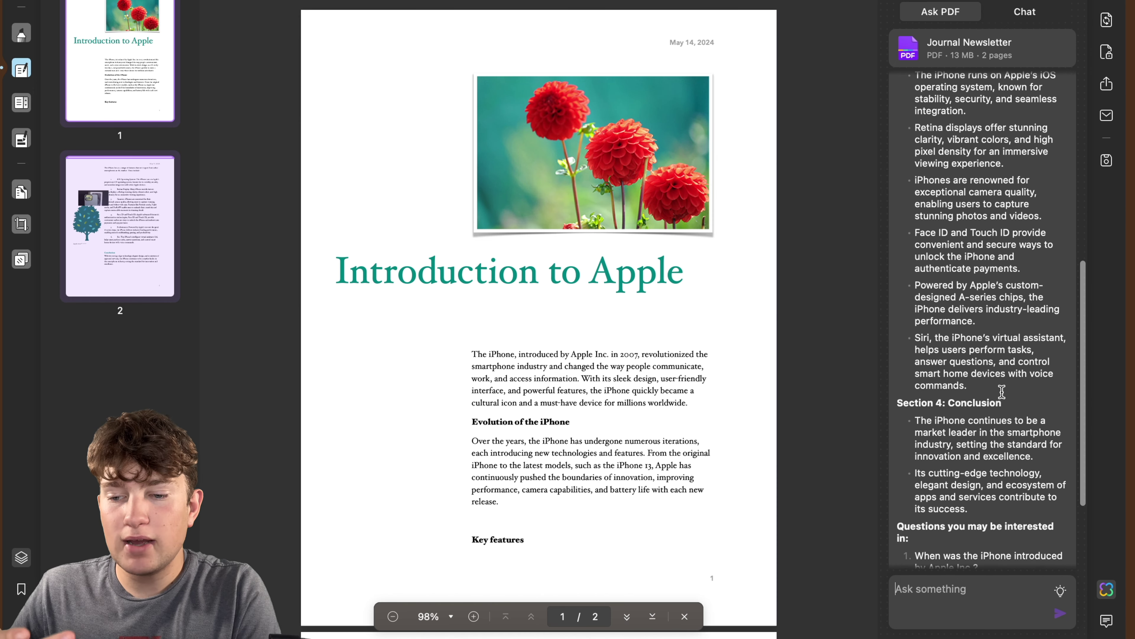
pyautogui.scroll(10, 1002, 392)
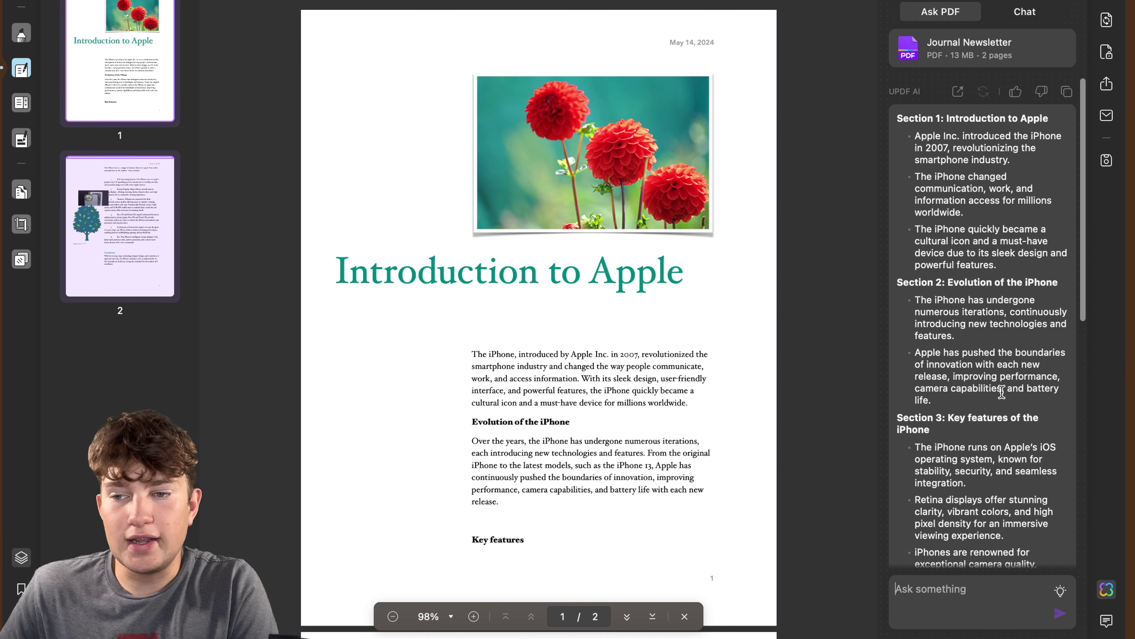
pyautogui.click(1025, 12)
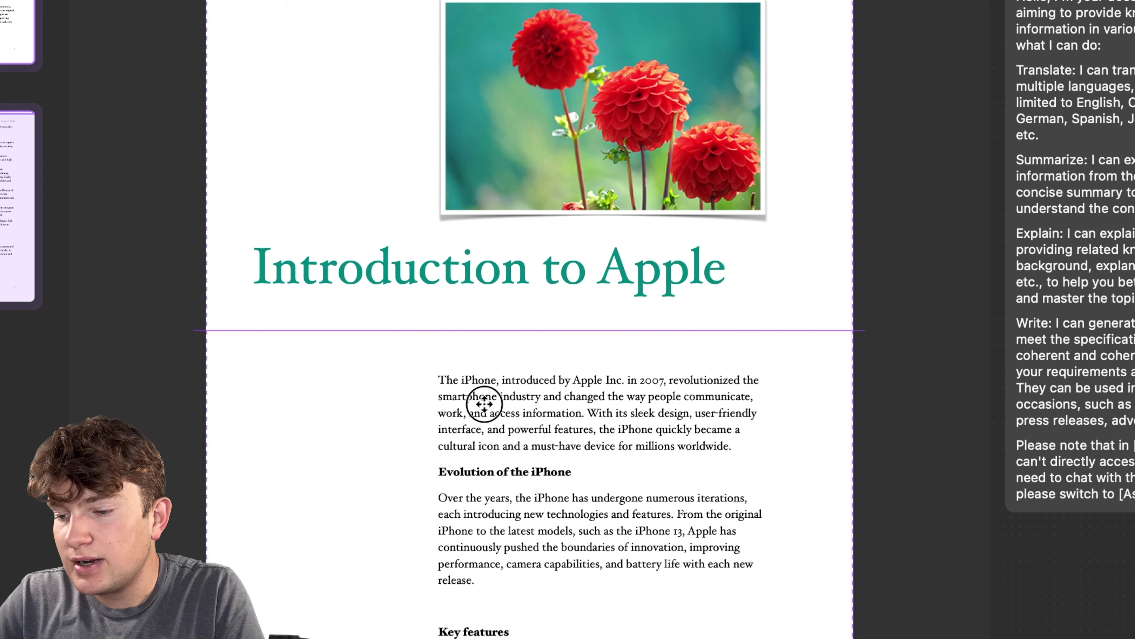
# Select the iPhone introduction paragraph and choose Summarize from the AI actions.
pyautogui.tripleClick(629, 418)
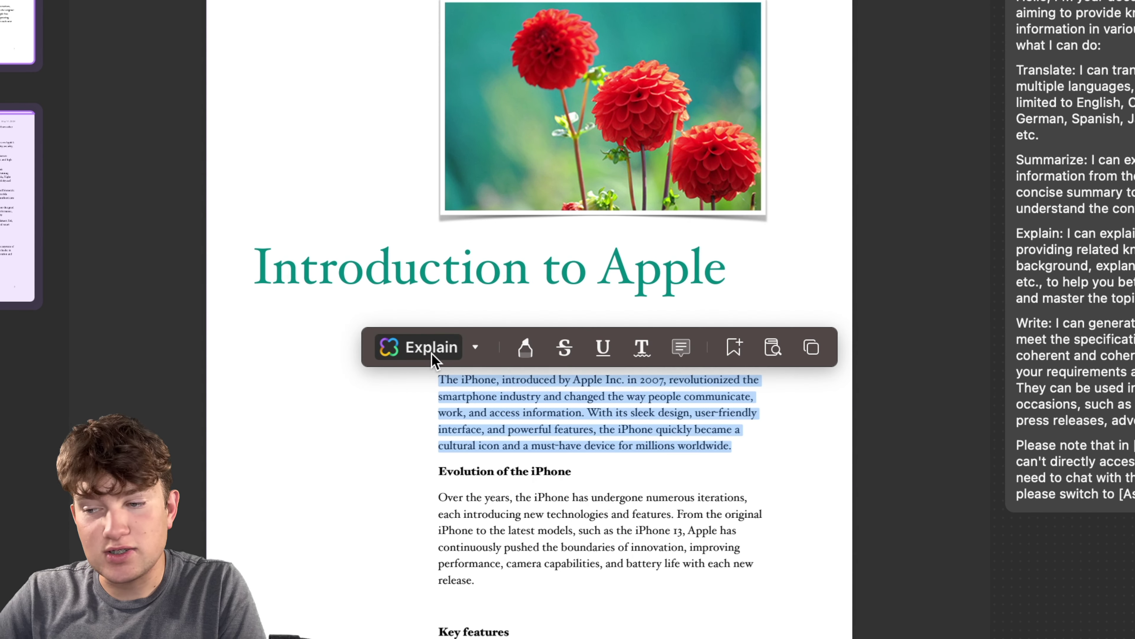
pyautogui.click(469, 351)
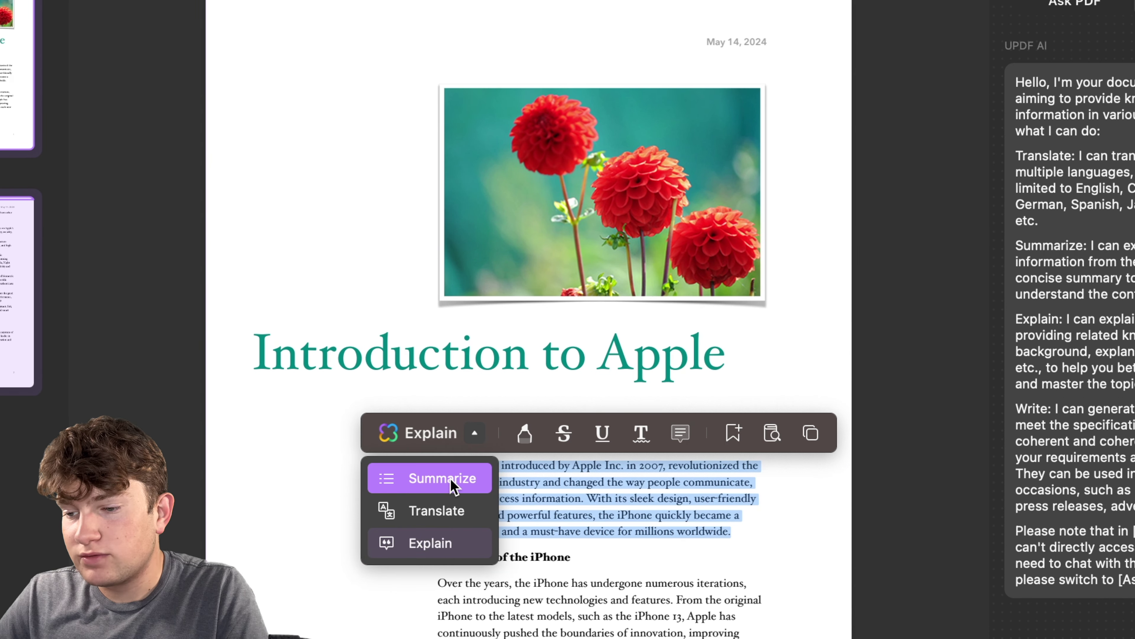
pyautogui.click(452, 395)
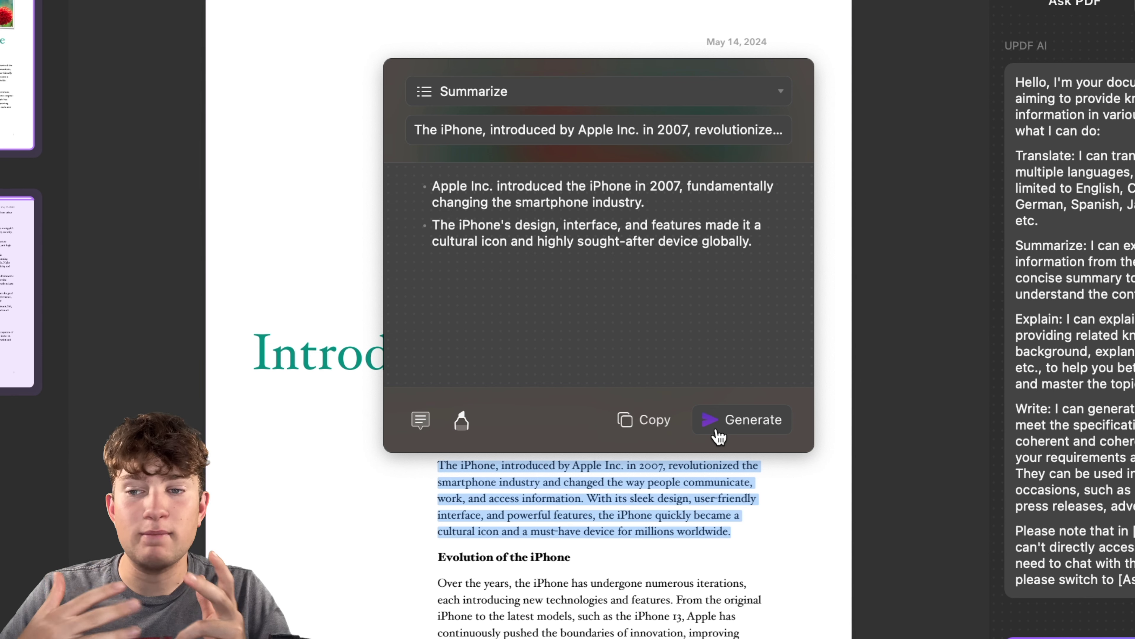
# Set the AI action to Translate with Japanese as the target language.
pyautogui.click(779, 94)
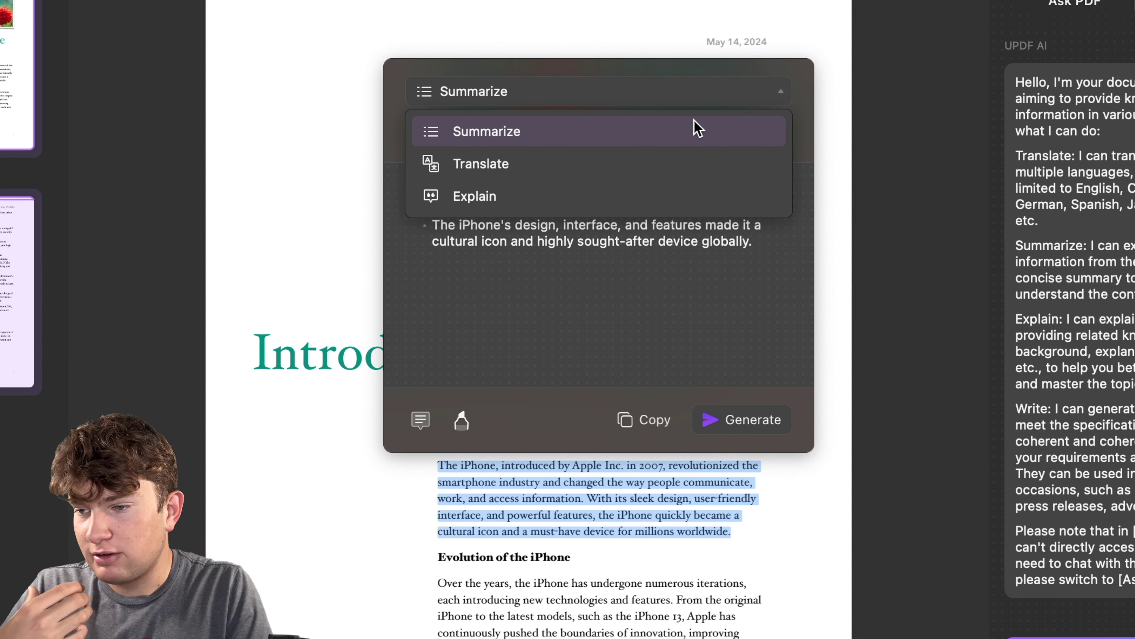
pyautogui.click(456, 162)
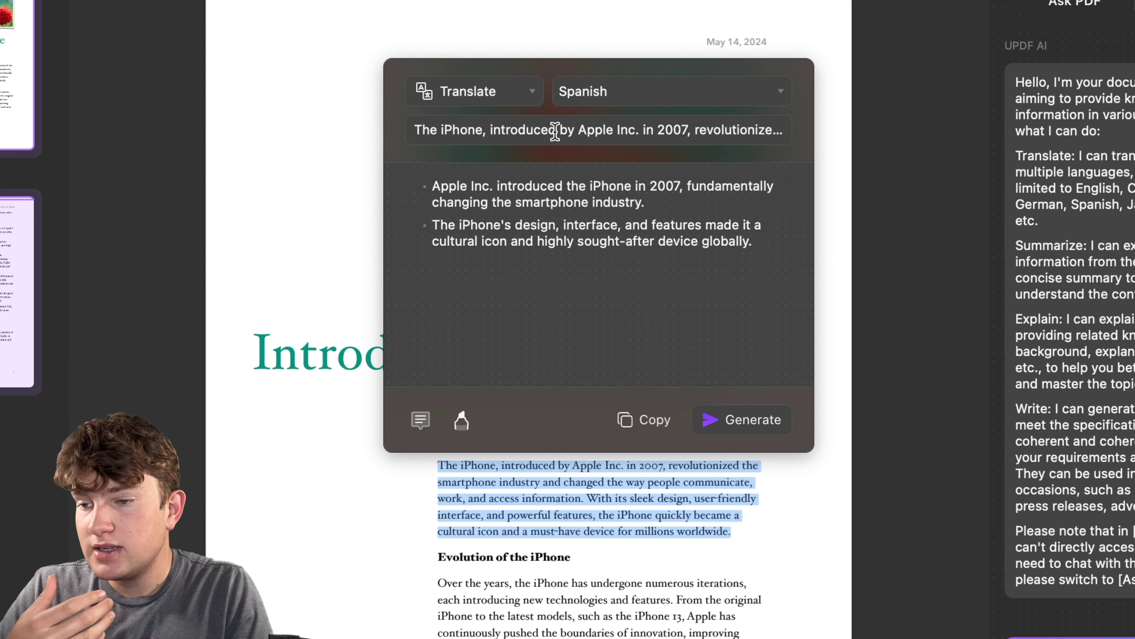
pyautogui.click(628, 102)
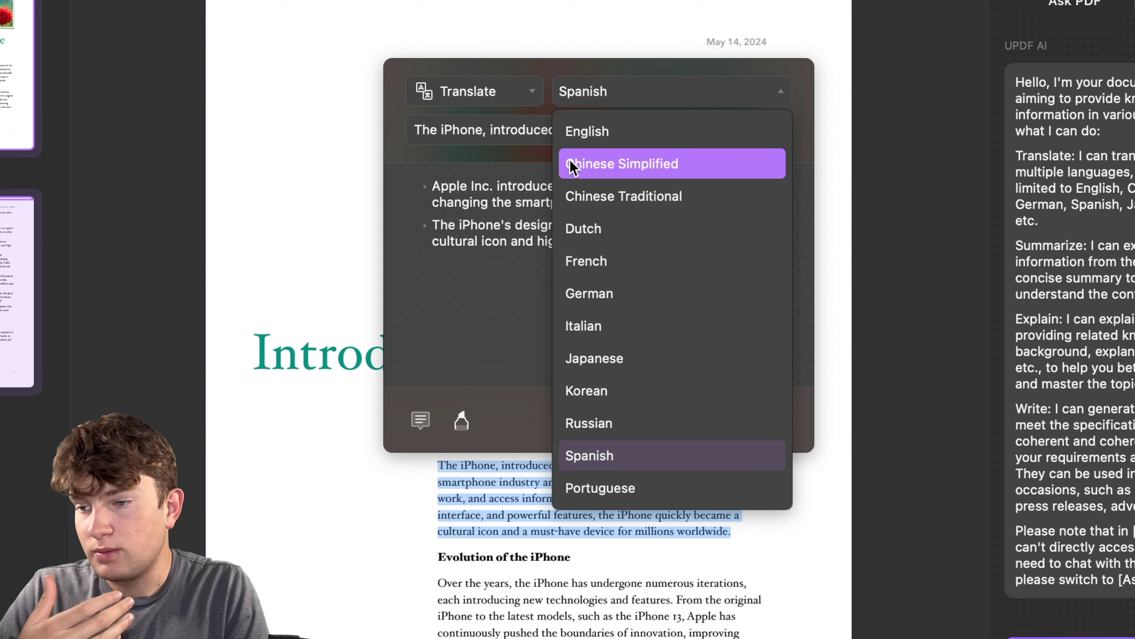
pyautogui.click(599, 358)
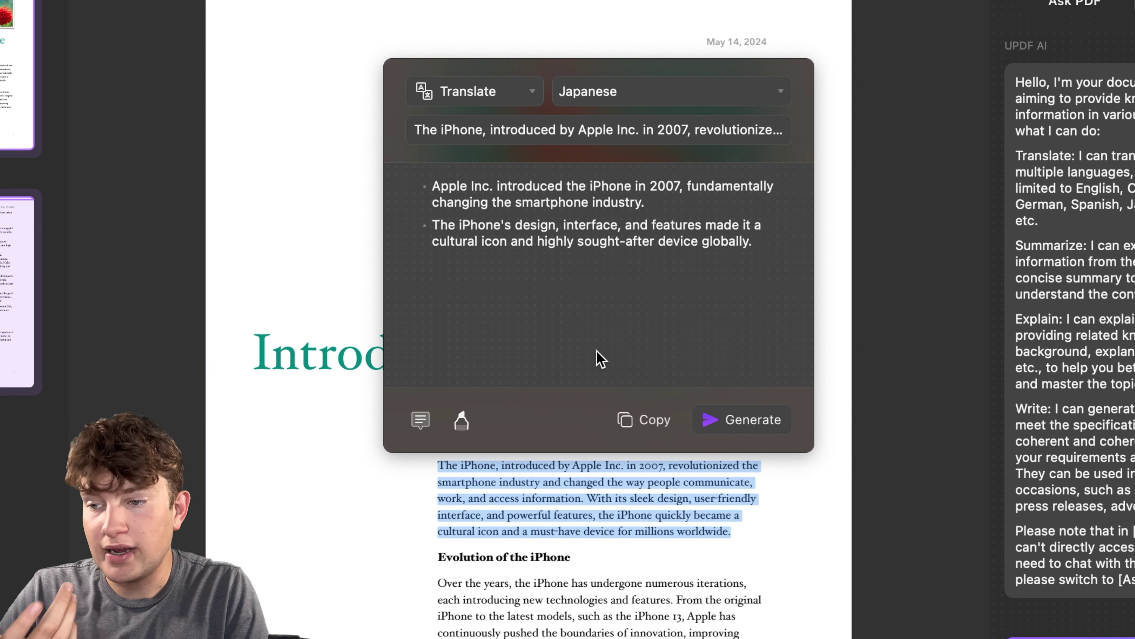
# Generate the Japanese translation, then switch the AI action to Explain.
pyautogui.click(728, 425)
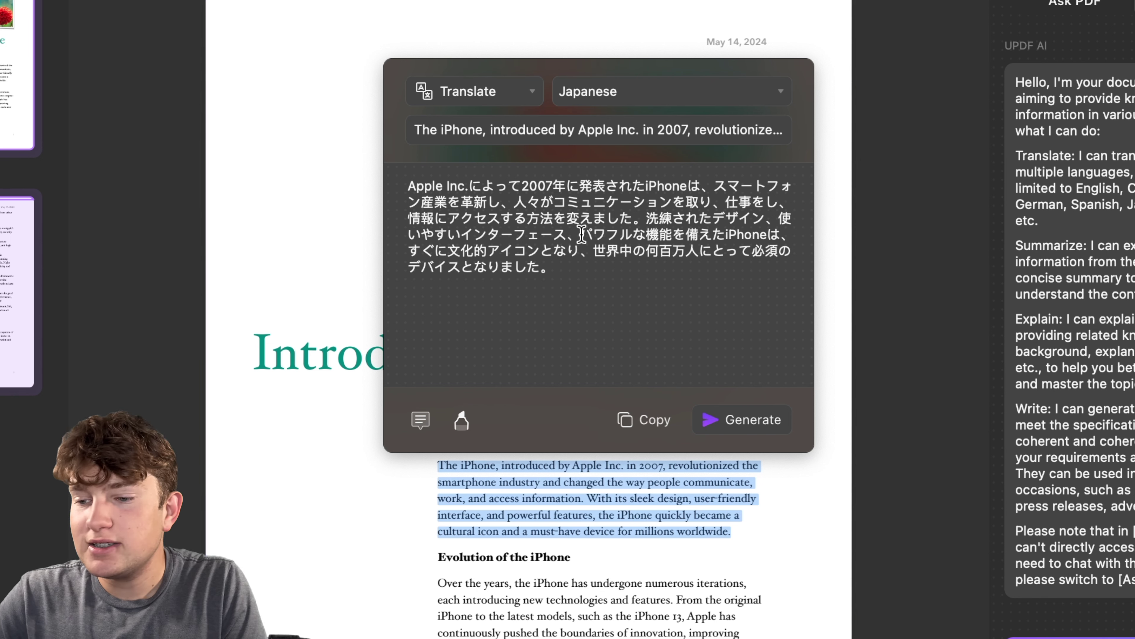
pyautogui.click(529, 92)
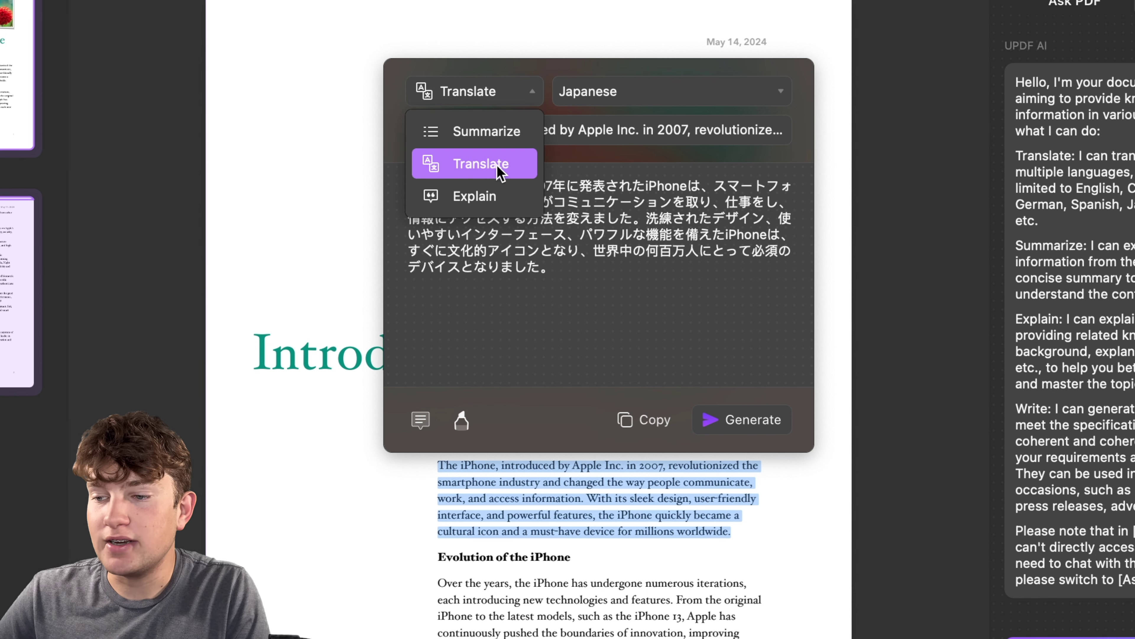
pyautogui.click(474, 194)
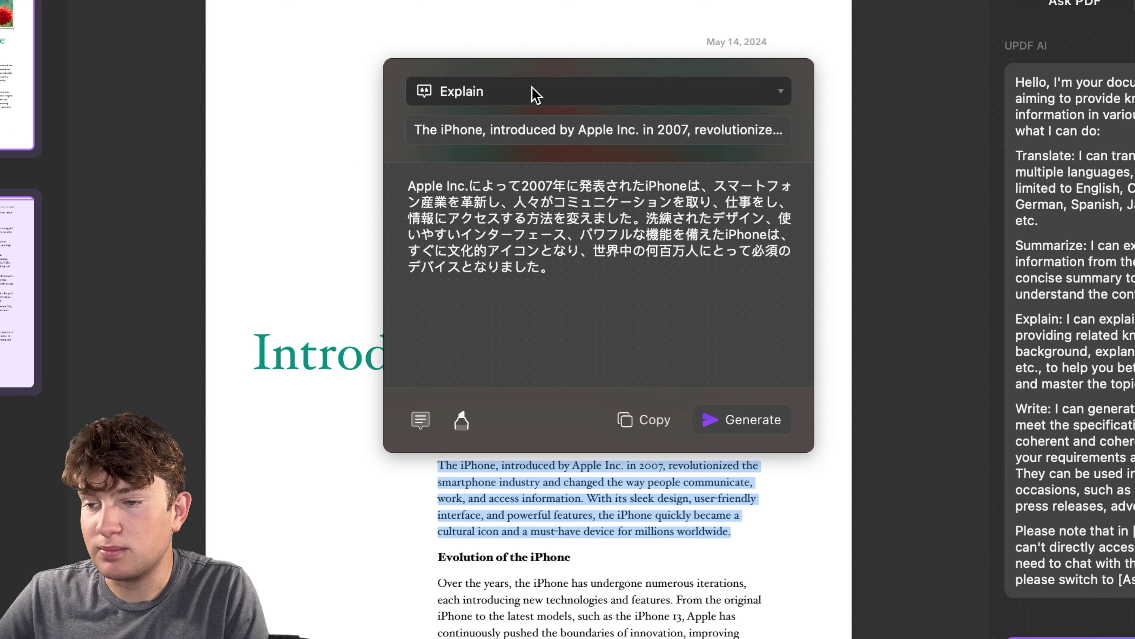
# Generate an AI explanation of the 2007 iPhone introduction paragraph.
pyautogui.click(748, 424)
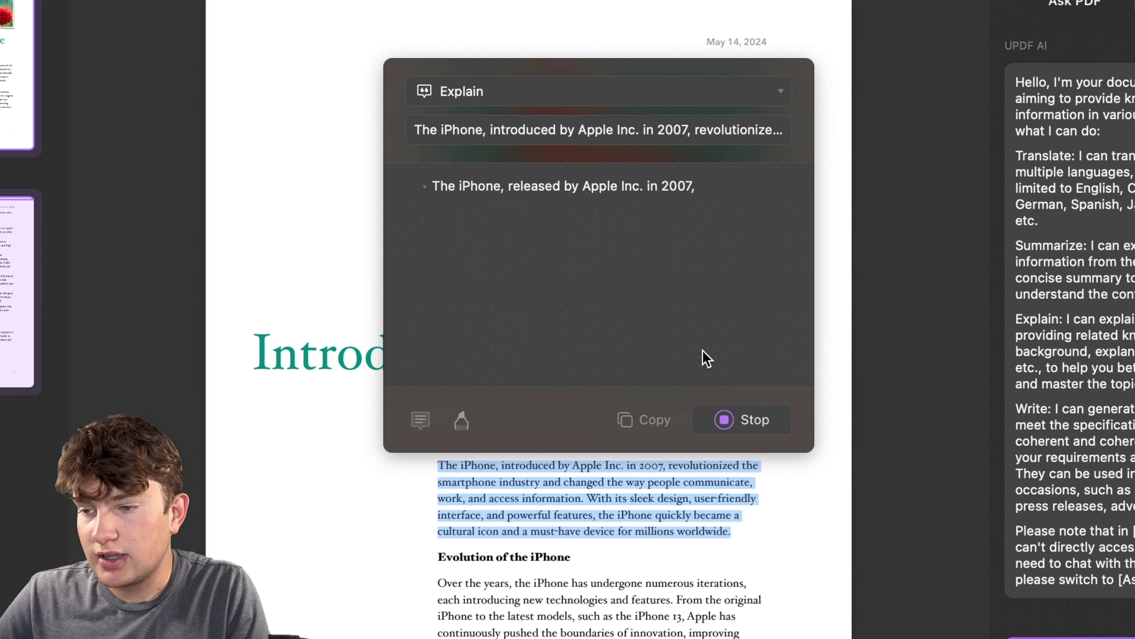